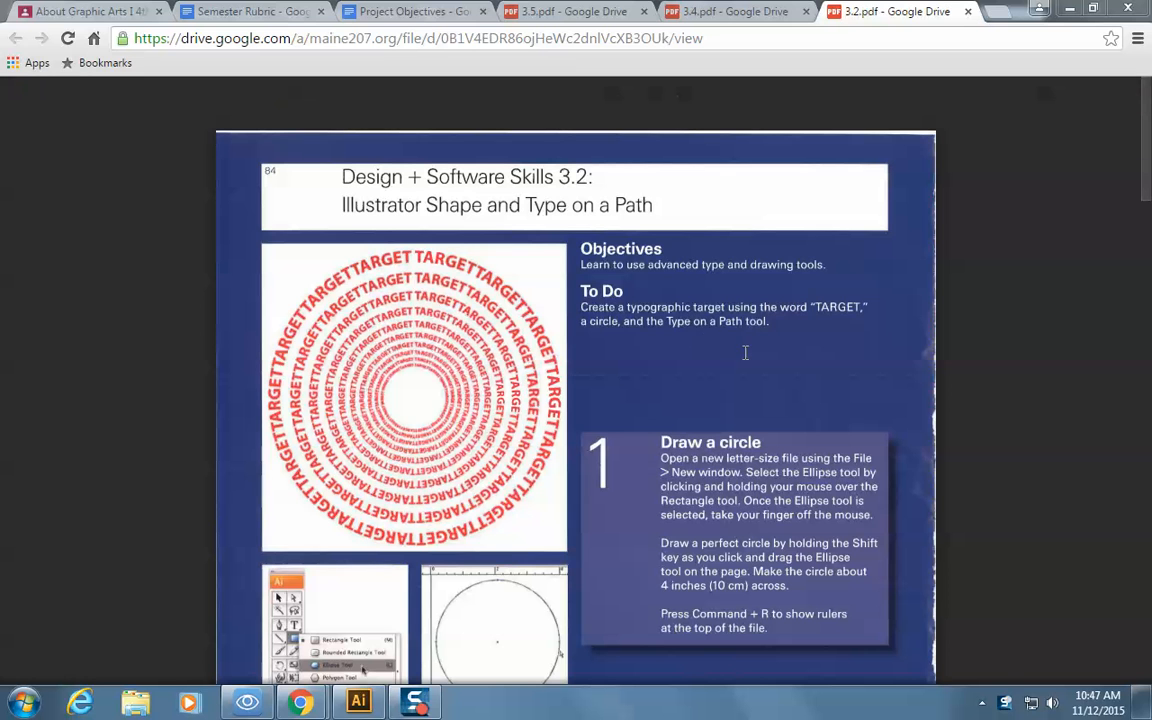
# Step: Switch to Illustrator and create a new letter-size document, 8.5 by 11 in, in portrait orientation
pyautogui.click(376, 708)
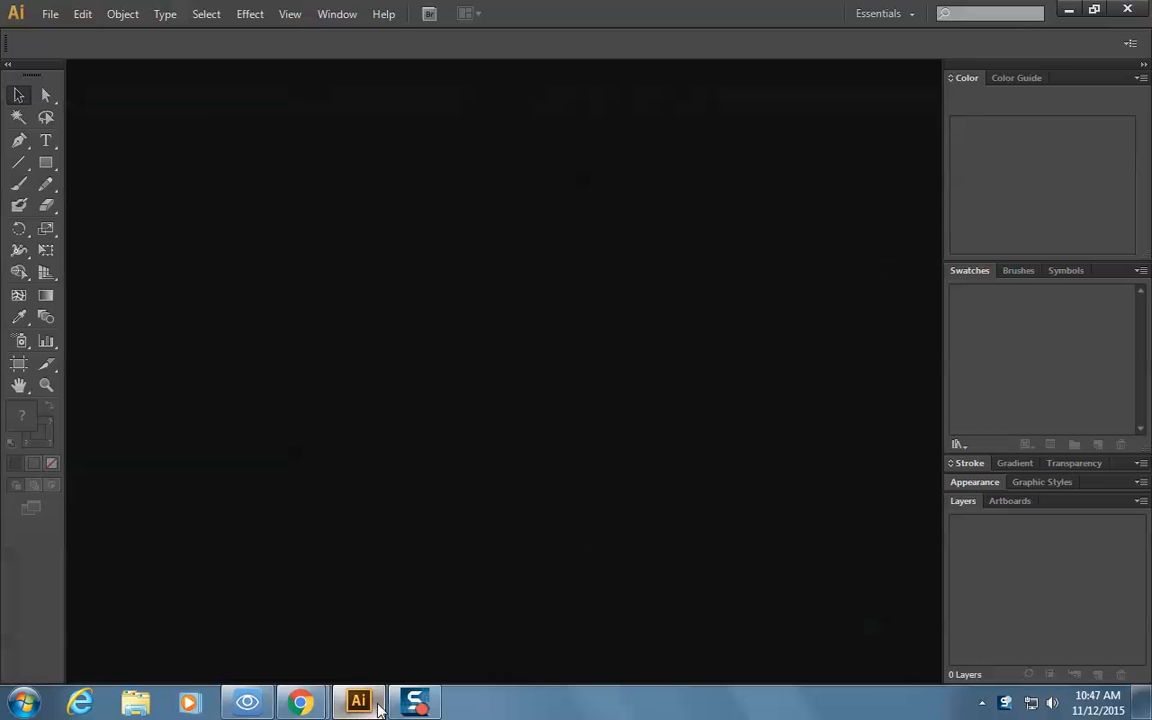
pyautogui.click(48, 13)
pyautogui.click(72, 38)
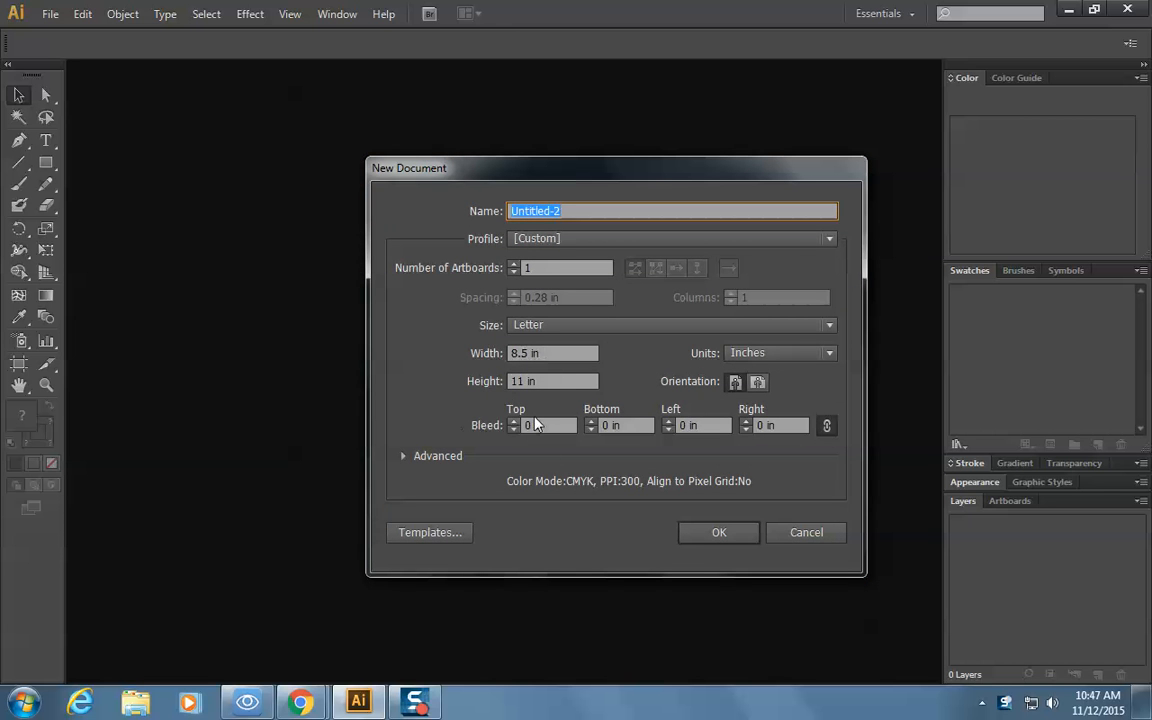
pyautogui.click(717, 535)
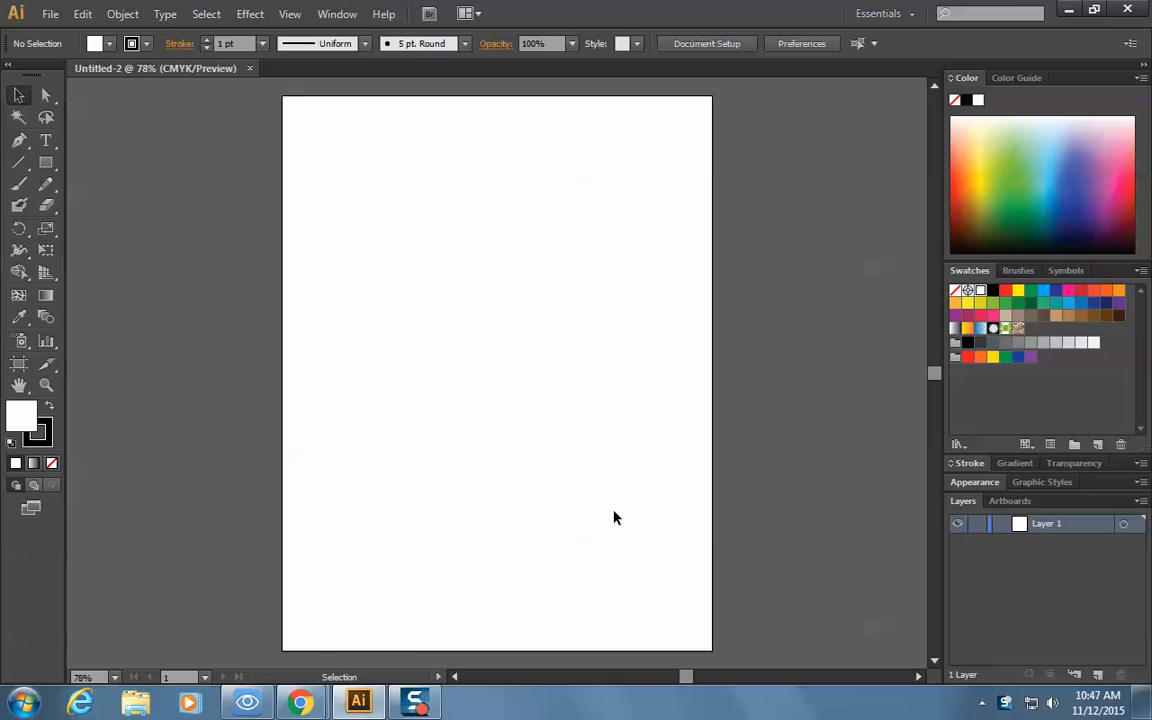
# Step: Draw a circle 4 in wide and 4 in high on the page with the Ellipse tool
pyautogui.click(45, 162)
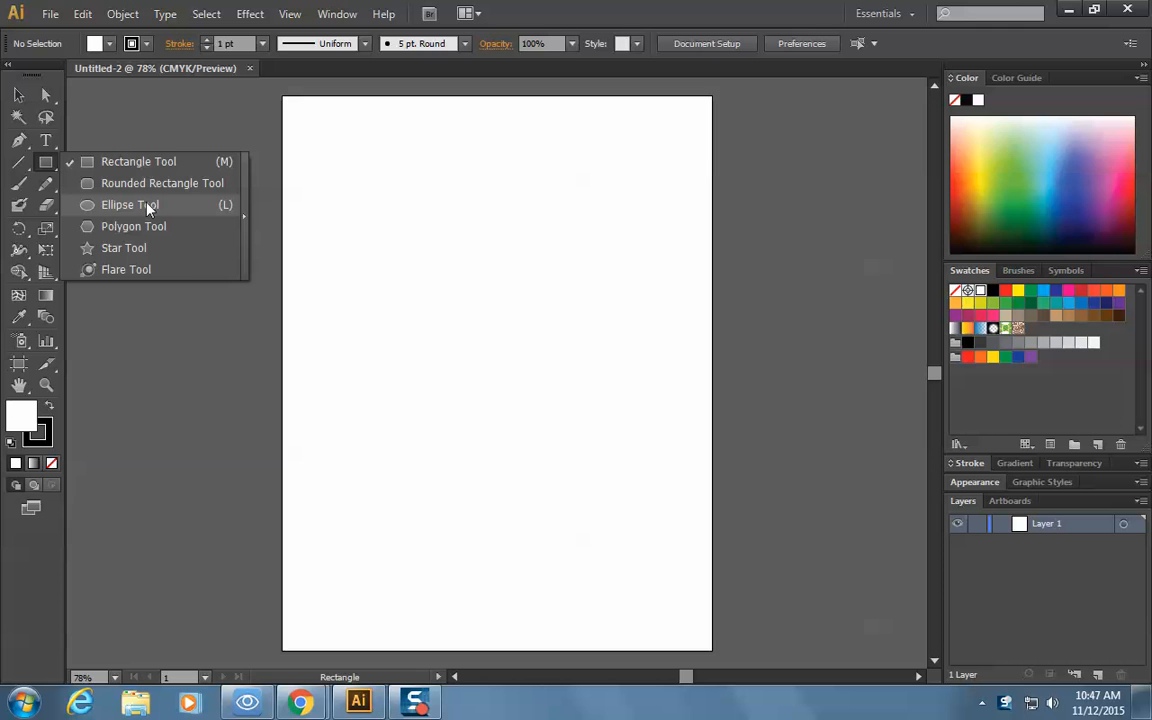
pyautogui.click(147, 206)
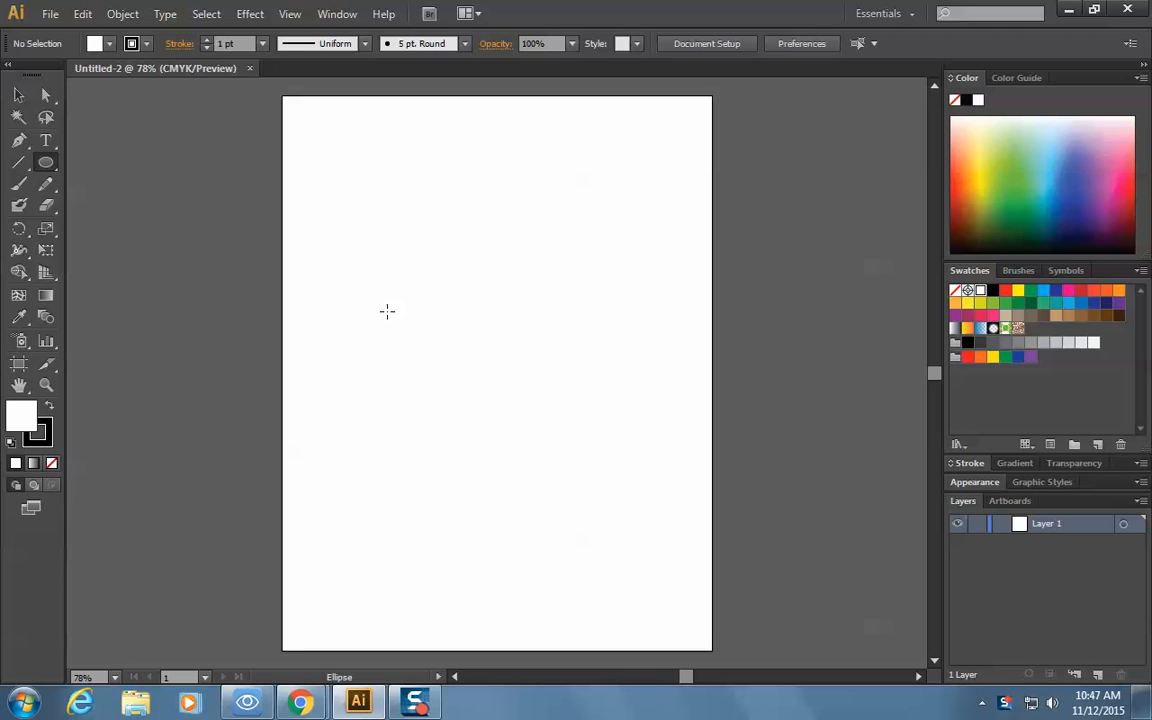
pyautogui.moveTo(360, 229); pyautogui.dragTo(547, 403)
pyautogui.hotkey('ctrl', 'z')
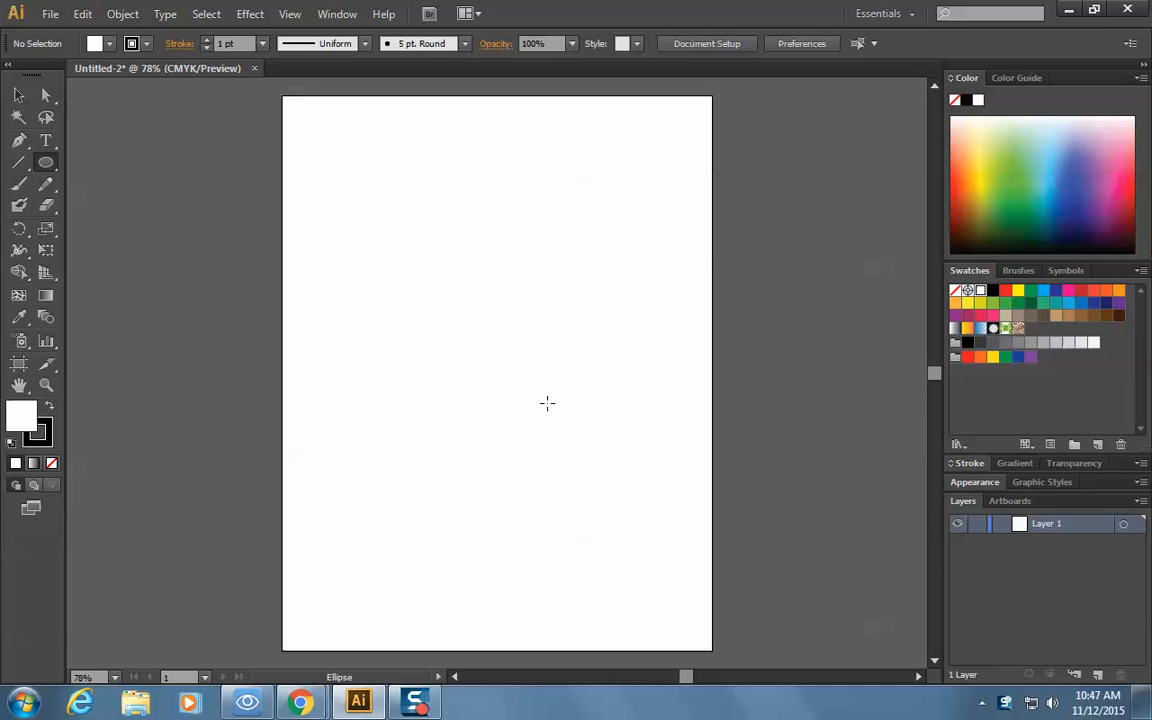
pyautogui.click(368, 222)
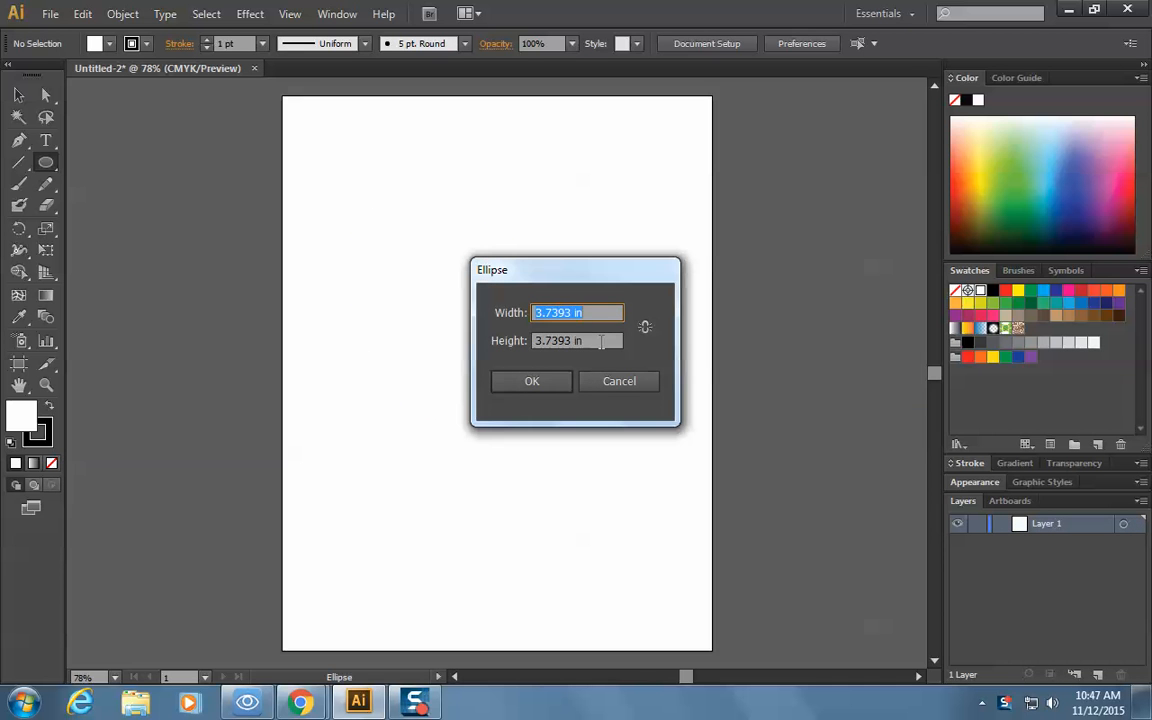
pyautogui.write('4')
pyautogui.press('Tab')
pyautogui.write('4')
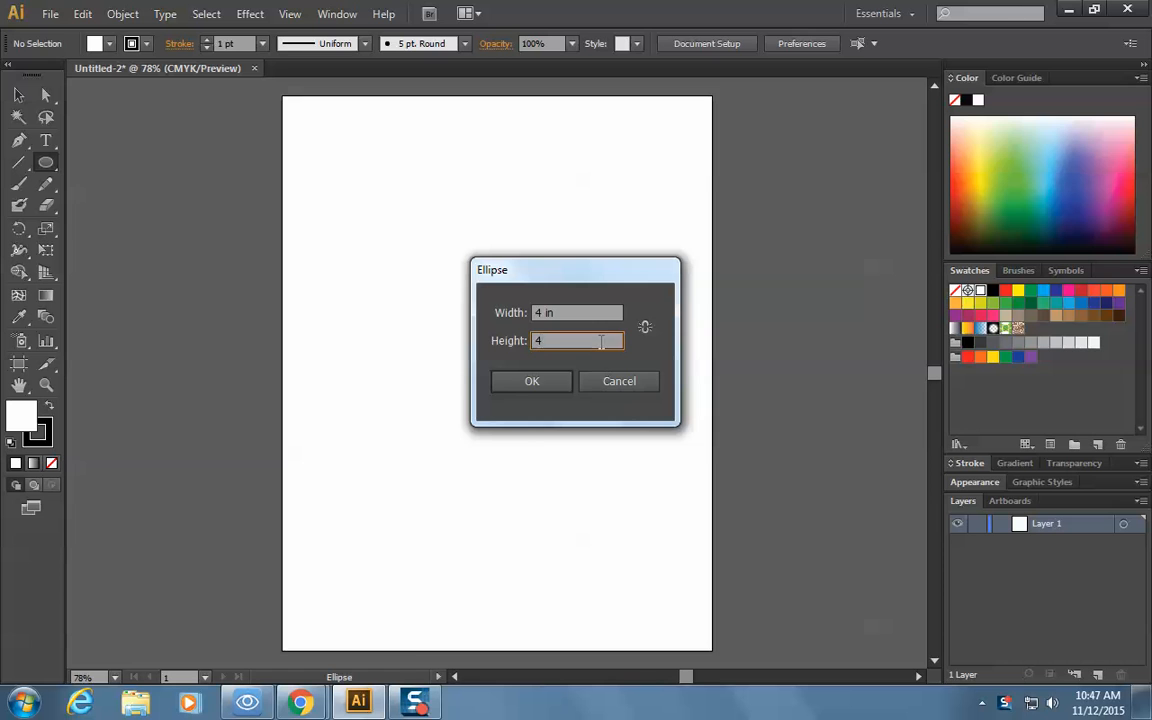
pyautogui.press('Return')
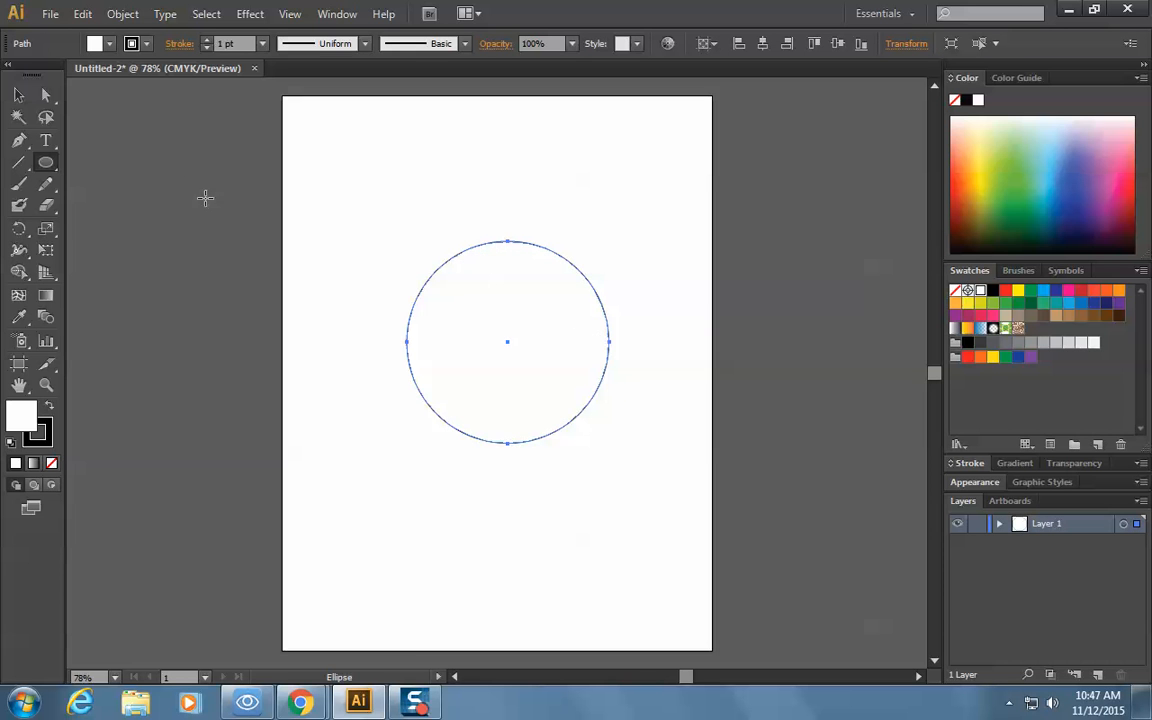
# Step: Begin text on the circle's outline near its top with the Type on a Path tool
pyautogui.click(47, 141)
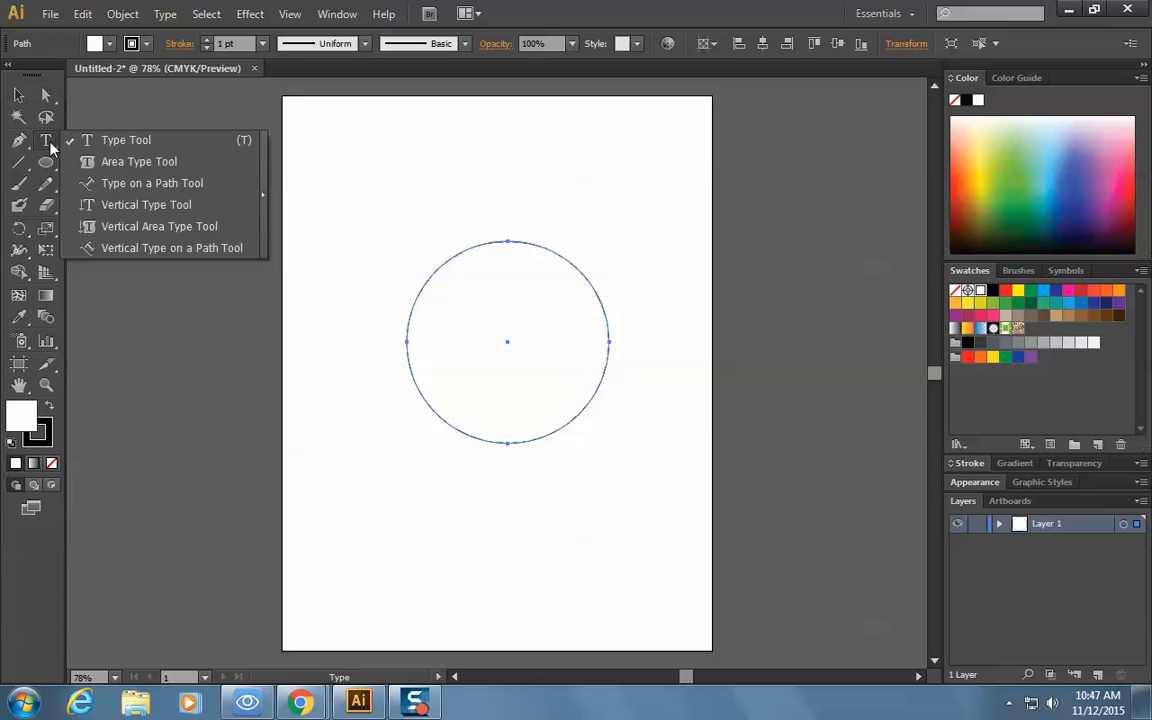
pyautogui.click(145, 183)
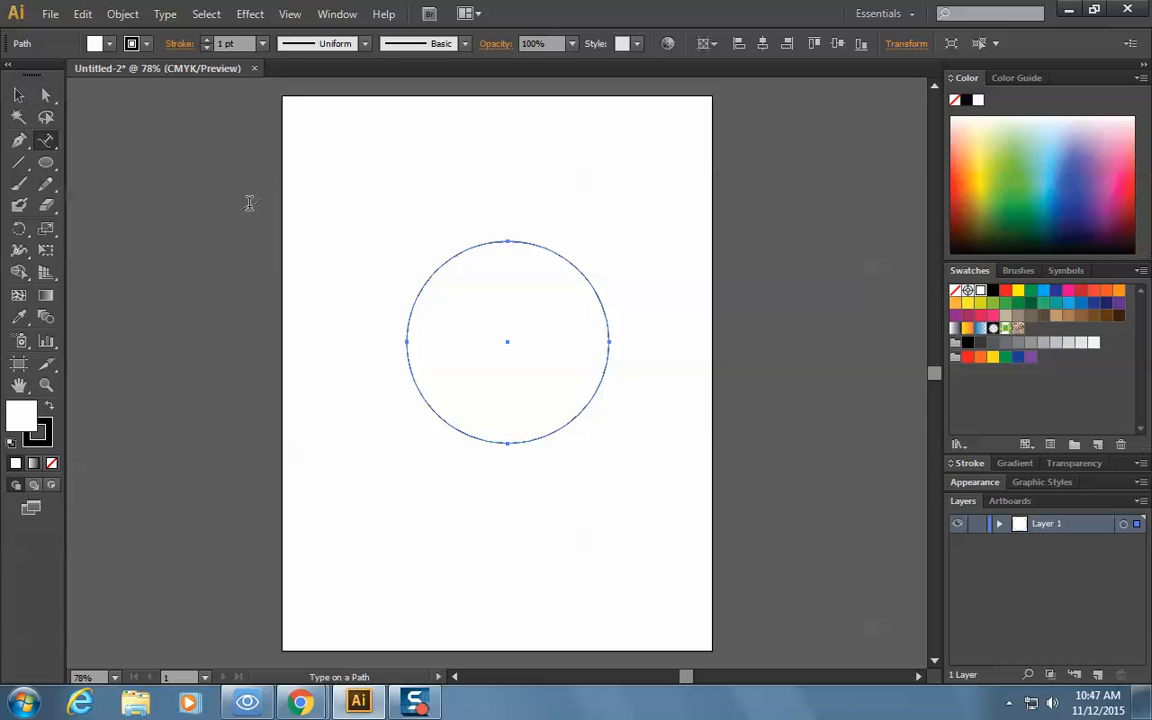
pyautogui.click(482, 240)
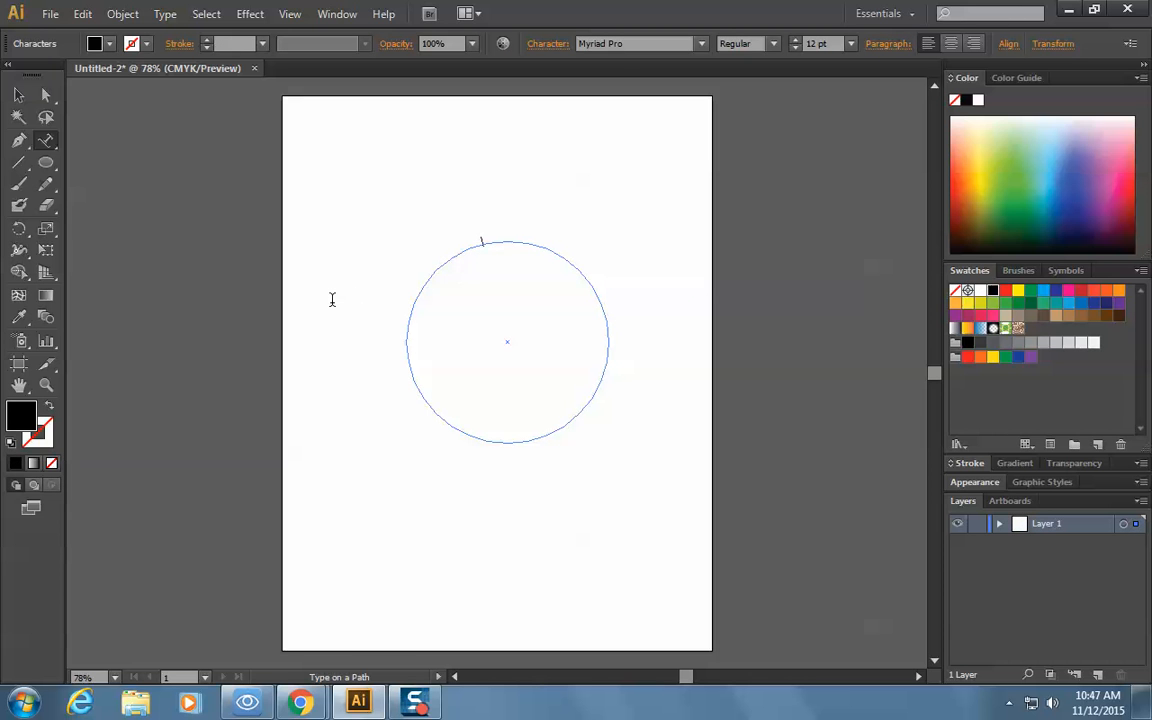
# Step: Set the path text's fill color to pure red, FF0000
pyautogui.doubleClick(27, 420)
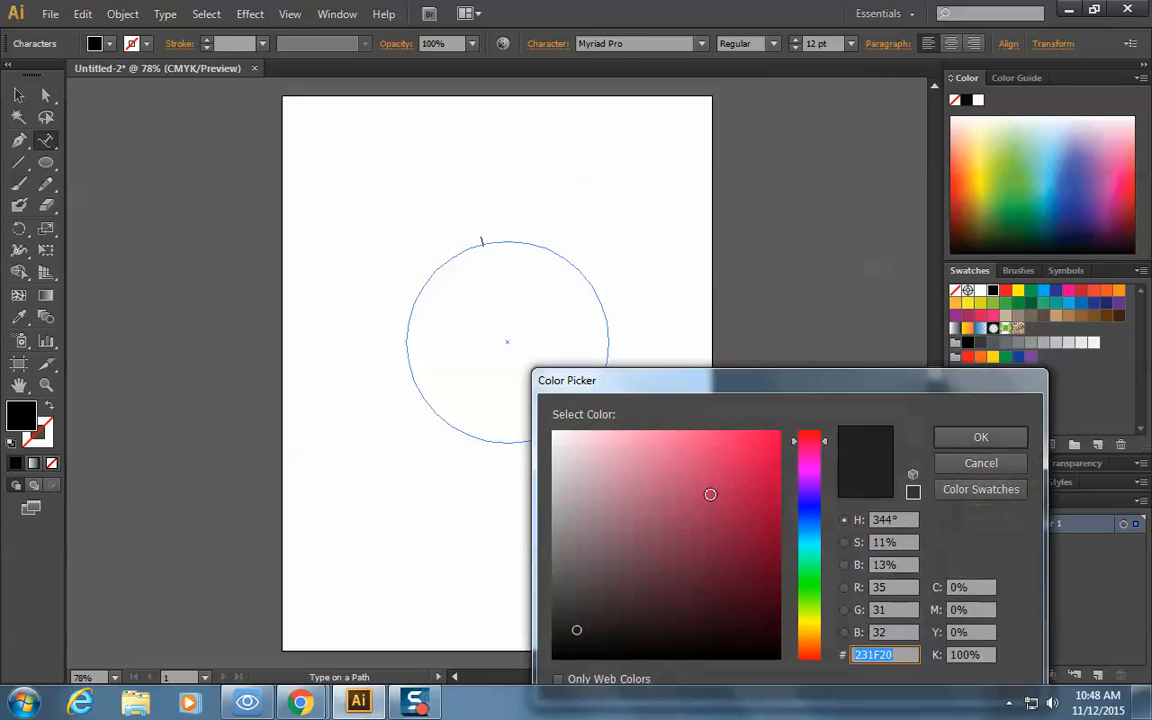
pyautogui.moveTo(796, 443); pyautogui.dragTo(574, 632)
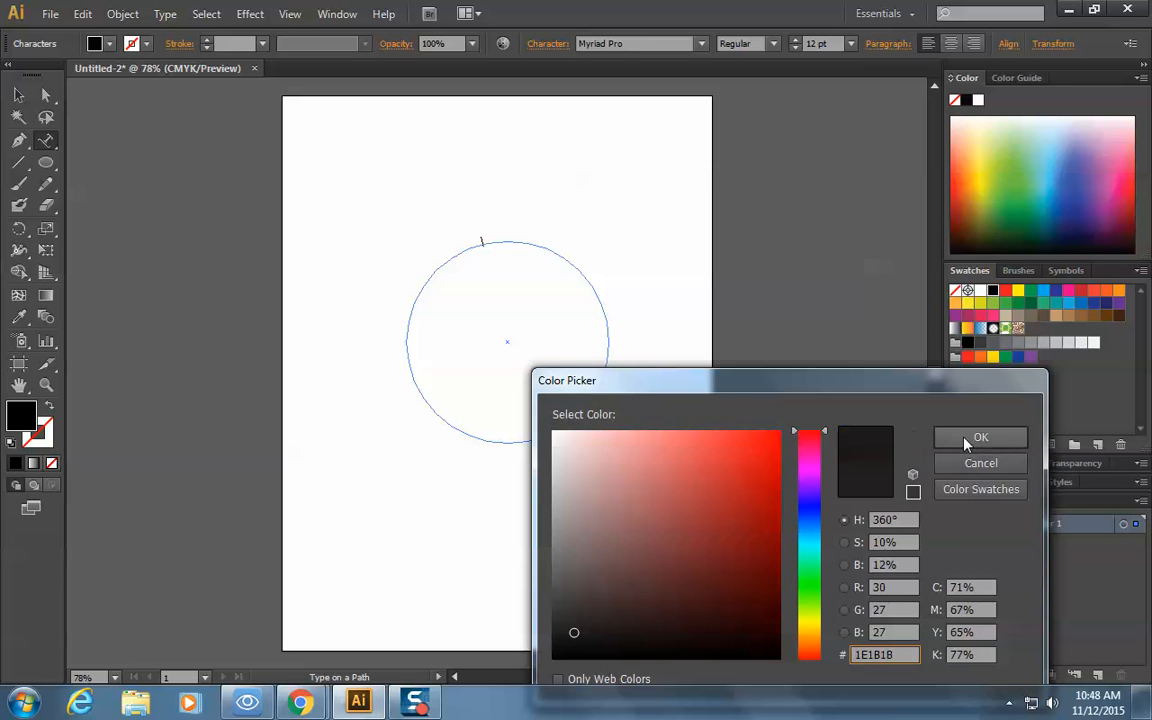
pyautogui.click(776, 432)
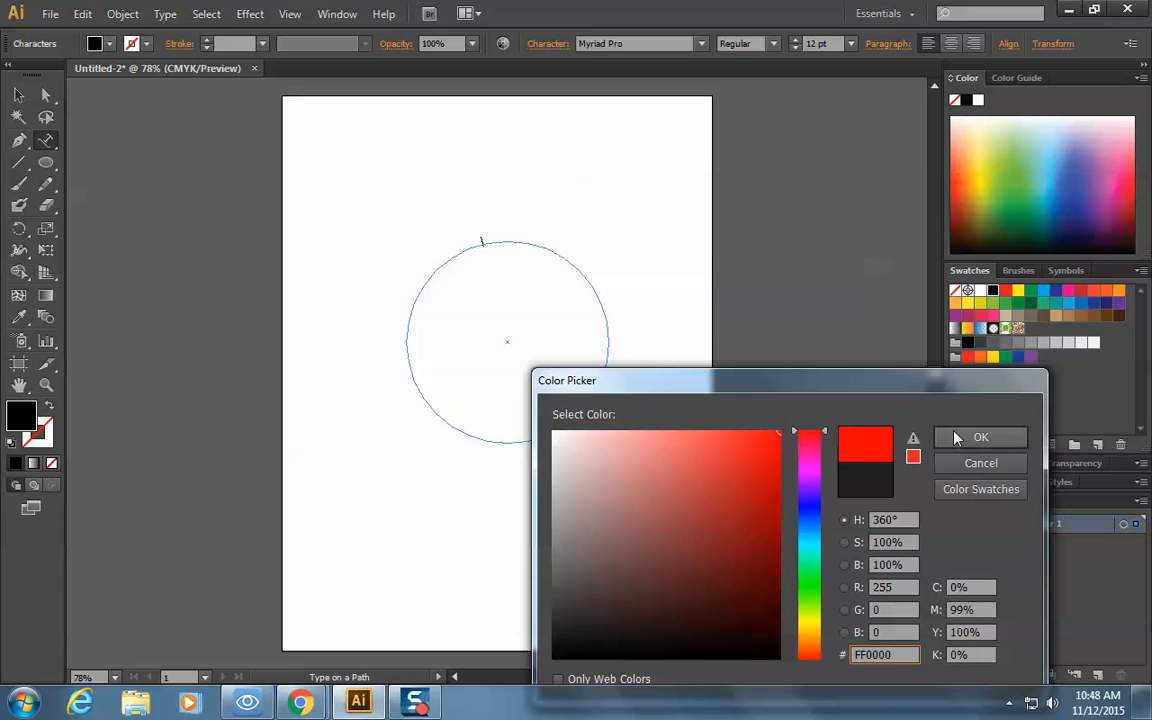
pyautogui.click(981, 437)
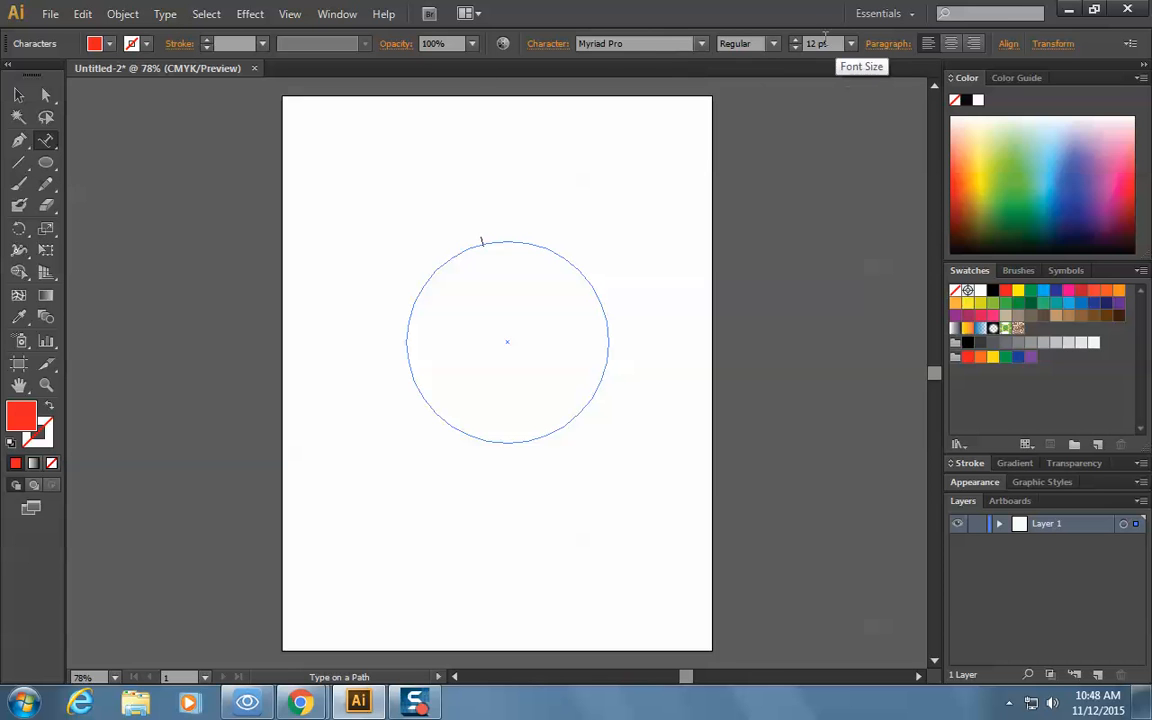
# Step: Set the path text's font size to 18 pt and its font family to Myriad
pyautogui.moveTo(826, 42); pyautogui.dragTo(761, 31)
pyautogui.write('18')
pyautogui.press('Return')
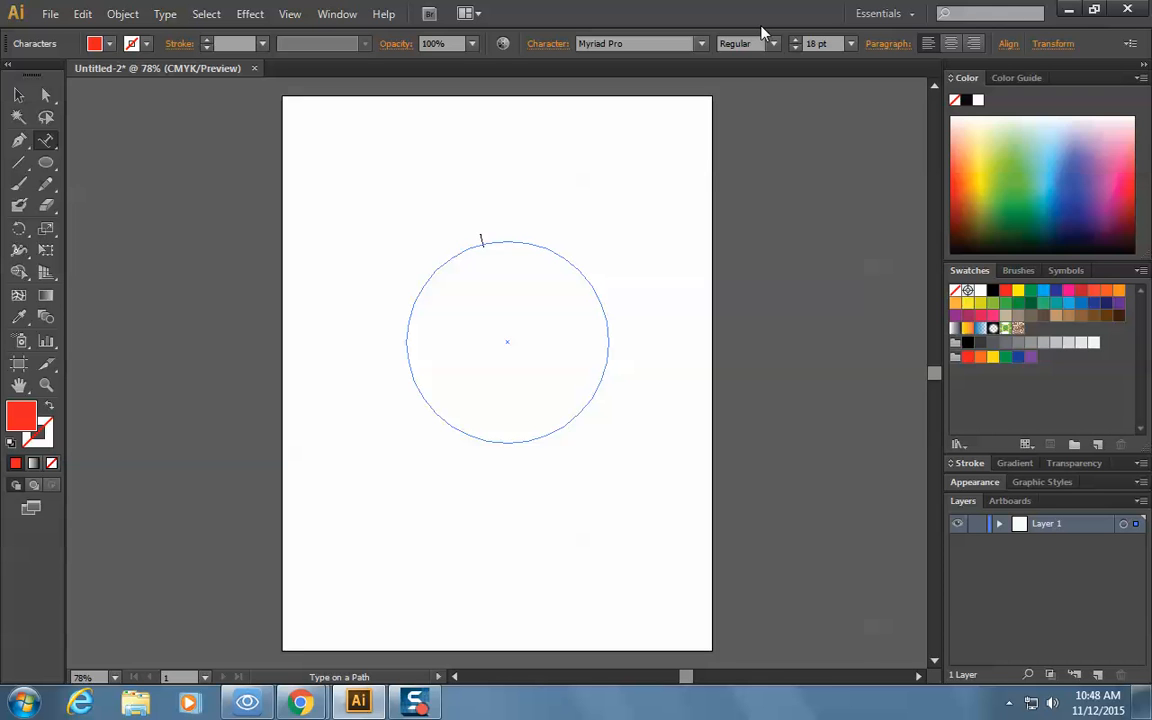
pyautogui.click(612, 44)
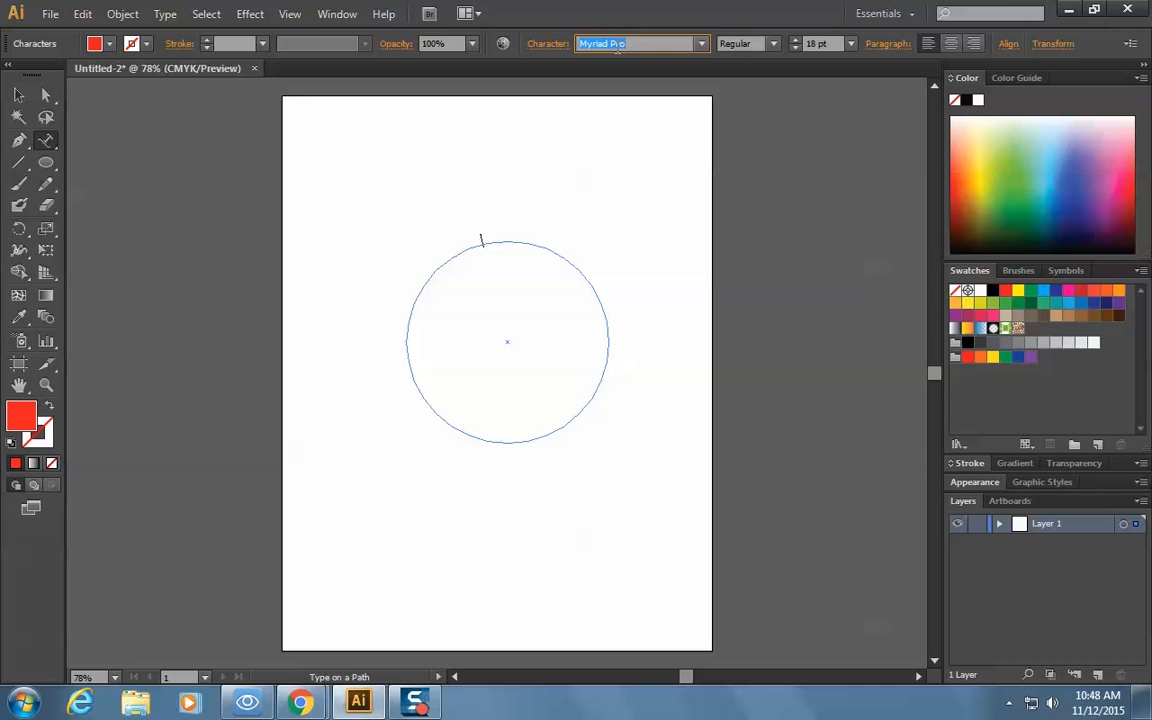
pyautogui.write('T')
pyautogui.write('KMar')
pyautogui.press('BackSpace')
pyautogui.press('BackSpace')
pyautogui.press('BackSpace')
pyautogui.write('My')
pyautogui.press('Return')
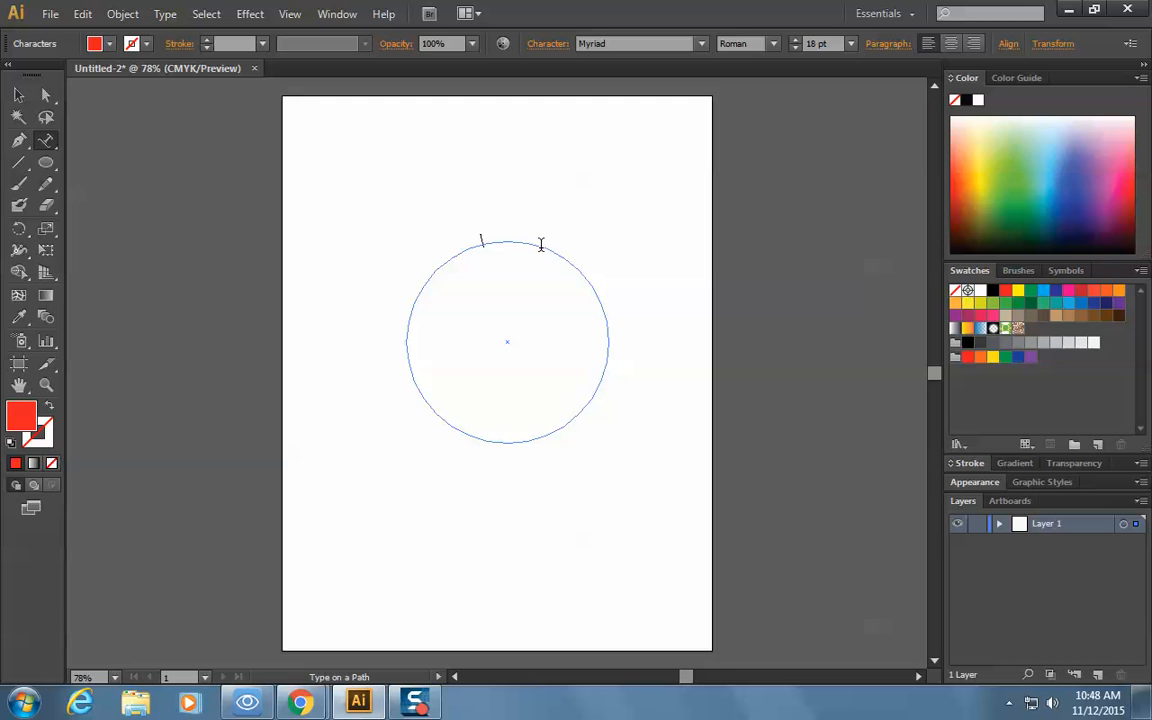
pyautogui.write('TARGET TARGET')
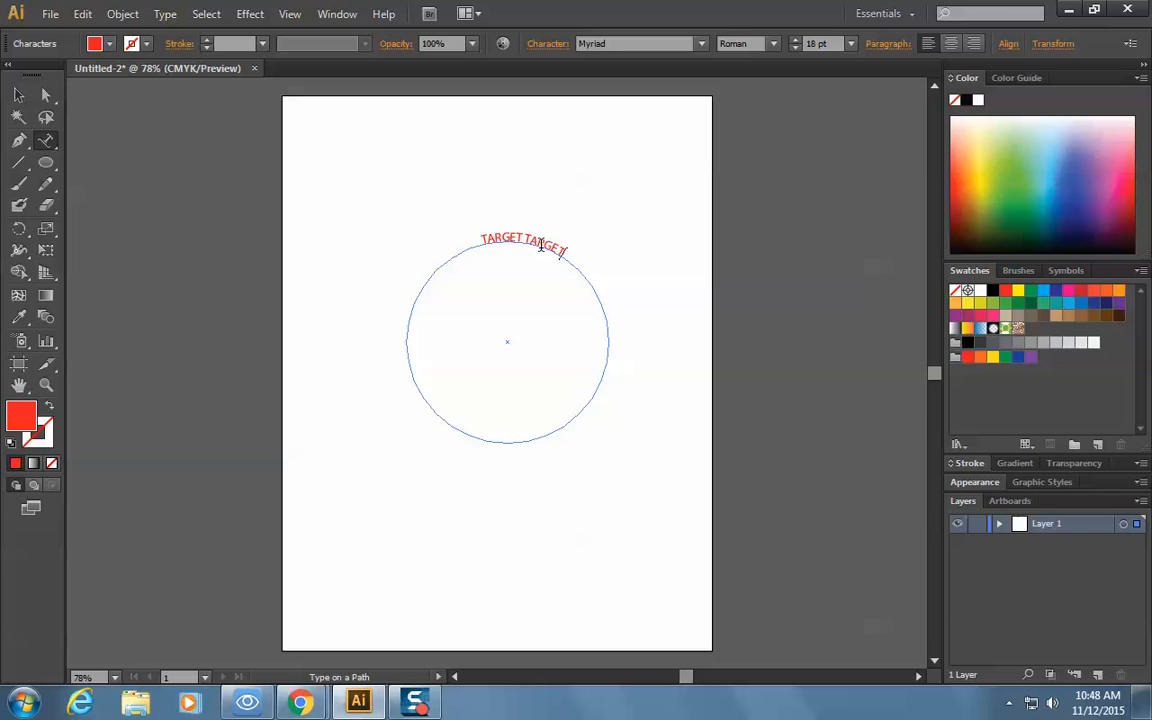
pyautogui.press('BackSpace')
pyautogui.press('BackSpace')
pyautogui.press('BackSpace')
pyautogui.press('BackSpace')
pyautogui.press('BackSpace')
pyautogui.press('BackSpace')
pyautogui.press('BackSpace')
pyautogui.press('BackSpace')
pyautogui.press('BackSpace')
pyautogui.press('BackSpace')
pyautogui.press('BackSpace')
pyautogui.press('BackSpace')
pyautogui.press('BackSpace')
# Step: Set the font style to Bold and enter "TARGET TARGET" on the circle
pyautogui.click(773, 44)
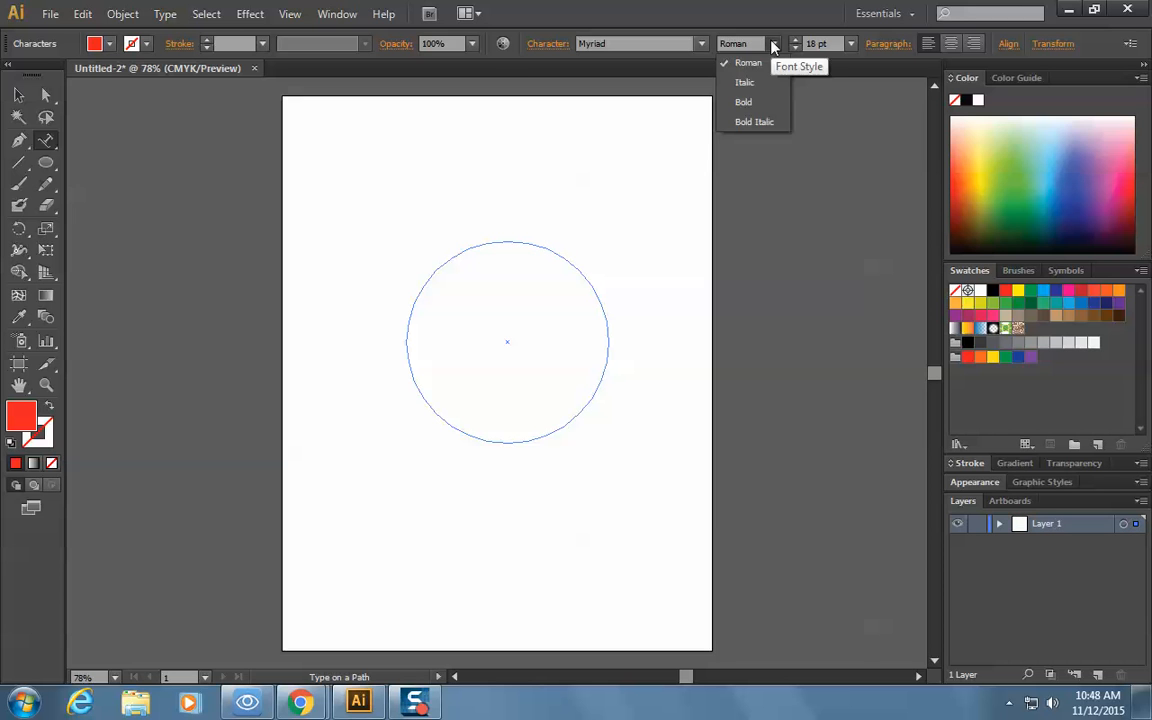
pyautogui.click(771, 104)
pyautogui.write('TARGET')
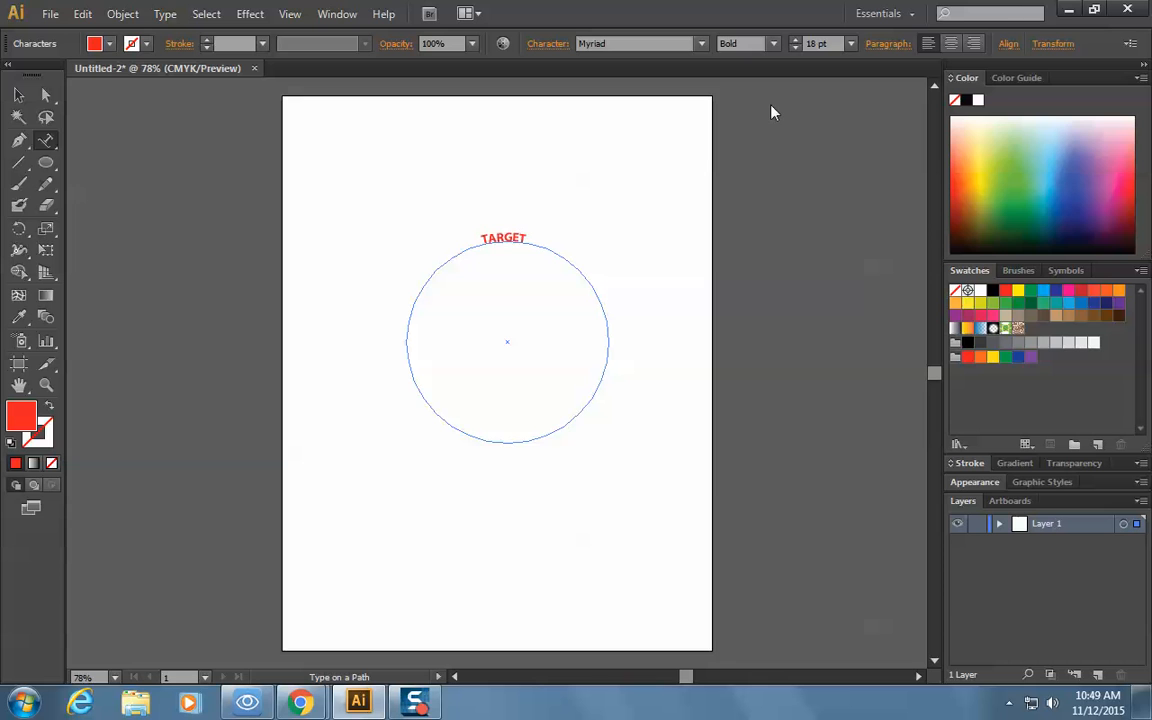
pyautogui.write(' TARGET')
# Step: Copy the text "TARGET TARGET" and paste it repeatedly after itself until the words fill the whole circle
pyautogui.moveTo(571, 260); pyautogui.dragTo(486, 238)
pyautogui.click(481, 237)
pyautogui.tripleClick(482, 238)
pyautogui.hotkey('ctrl', 'c')
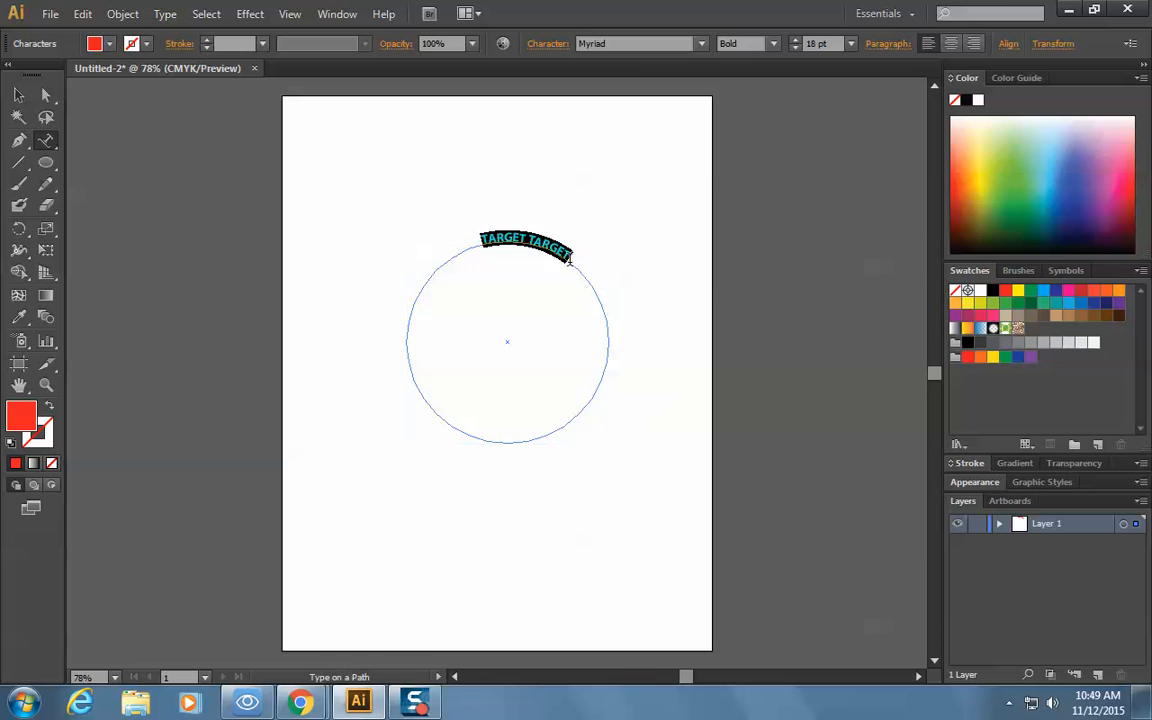
pyautogui.click(568, 258)
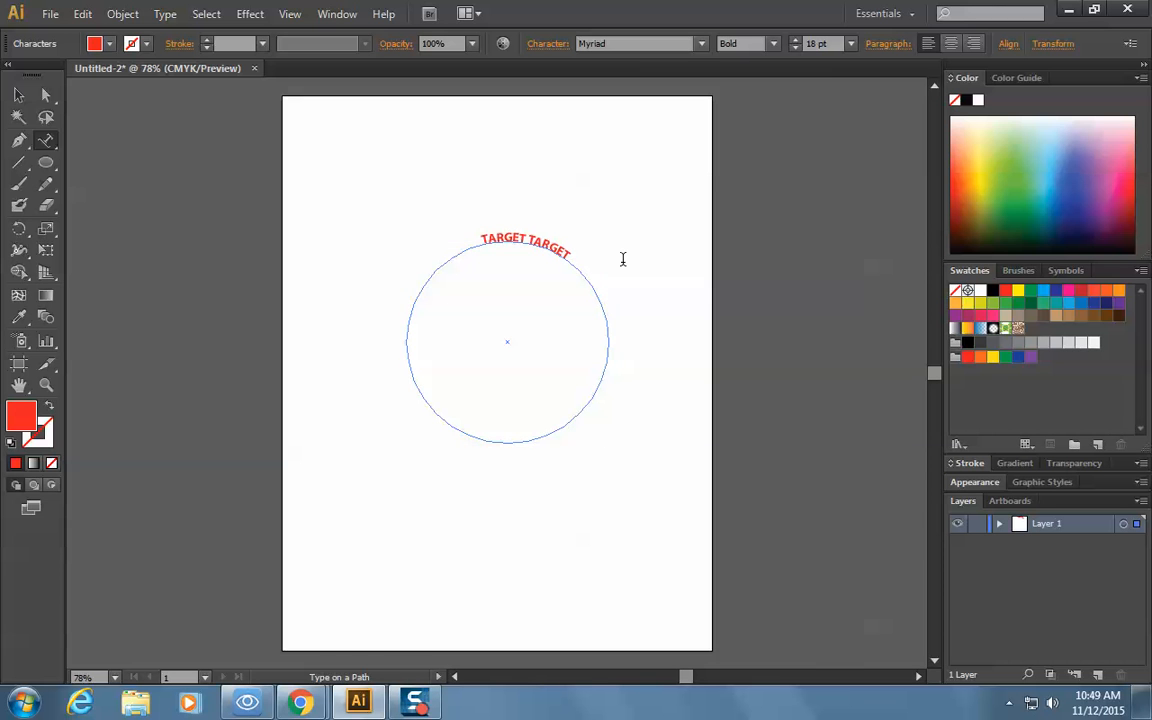
pyautogui.hotkey('ctrl', 'v')
pyautogui.hotkey('ctrl', 'v')
pyautogui.hotkey('ctrl', 'v')
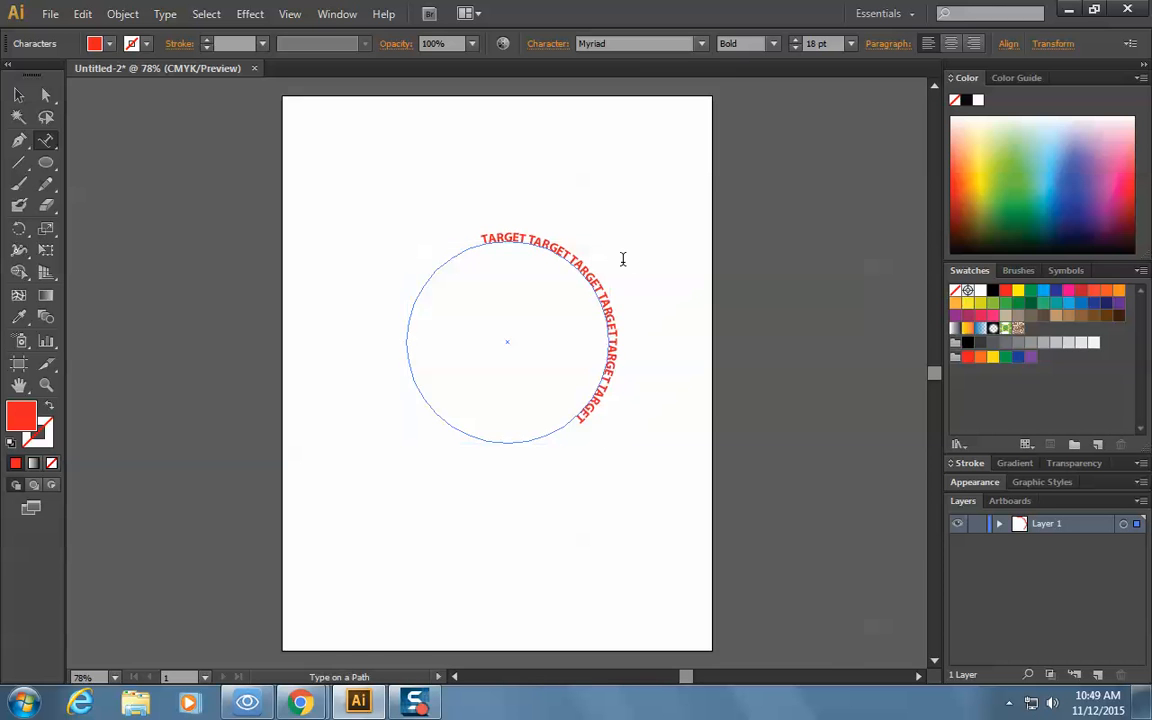
pyautogui.hotkey('ctrl', 'v')
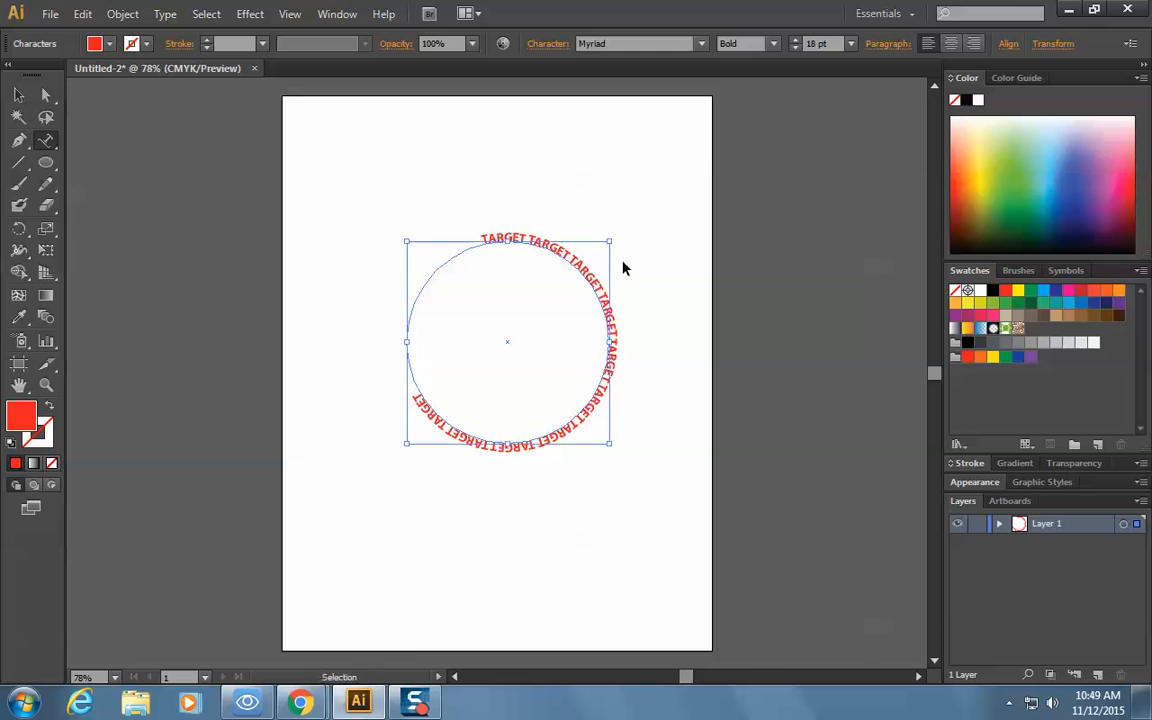
pyautogui.hotkey('ctrl', 'v')
pyautogui.hotkey('ctrl', 'v')
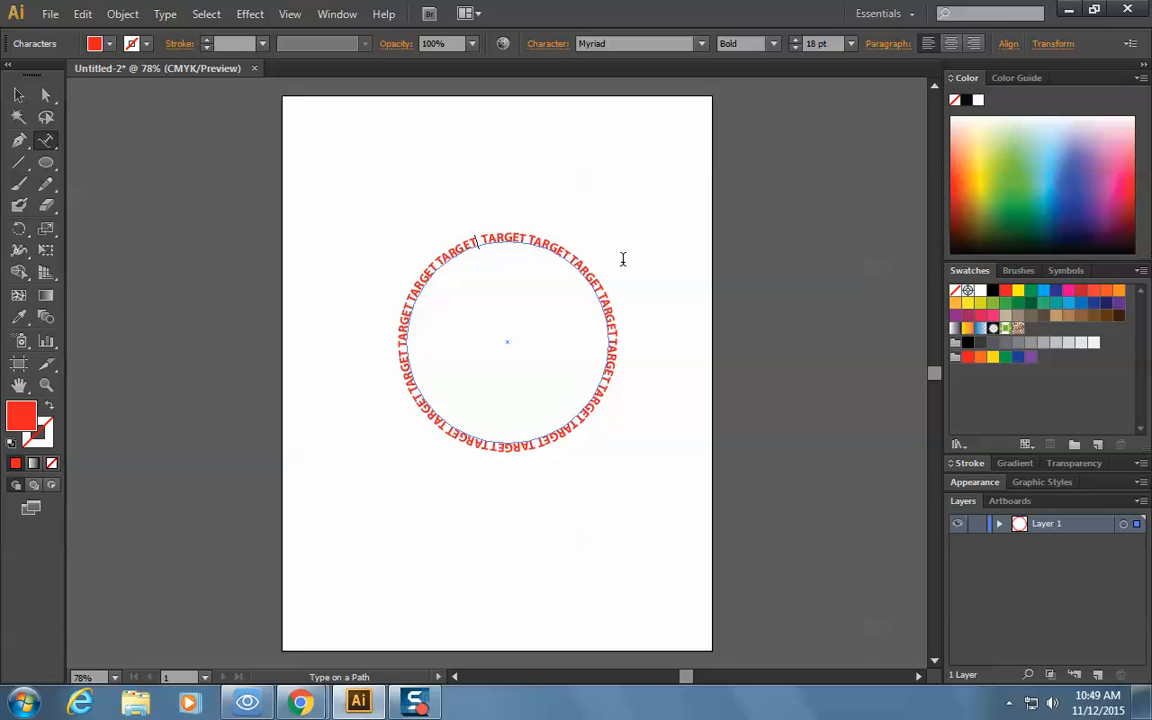
# Step: Select all the circular text and try font sizes of 18.5 pt and 20 pt, settling on 18.1 pt
pyautogui.moveTo(482, 243)
pyautogui.mouseDown()
pyautogui.moveTo(541, 256)
pyautogui.moveTo(471, 244)
pyautogui.moveTo(484, 239)
pyautogui.mouseUp()
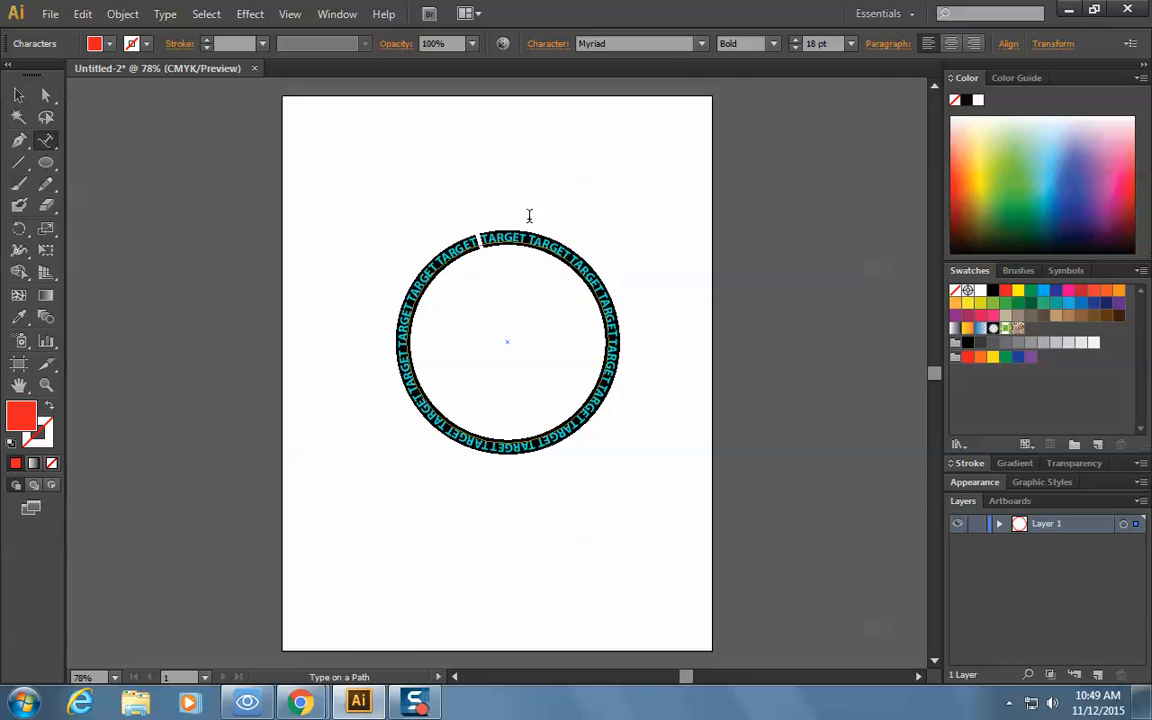
pyautogui.moveTo(830, 43); pyautogui.dragTo(798, 45)
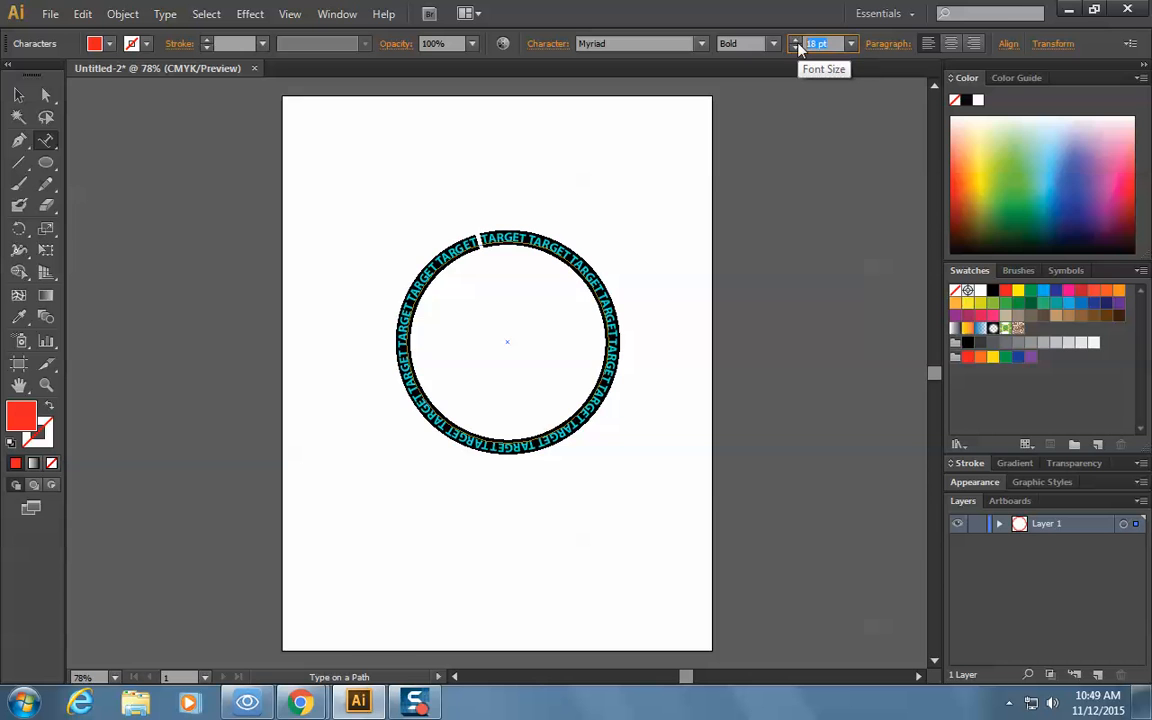
pyautogui.write('18.5')
pyautogui.press('Return')
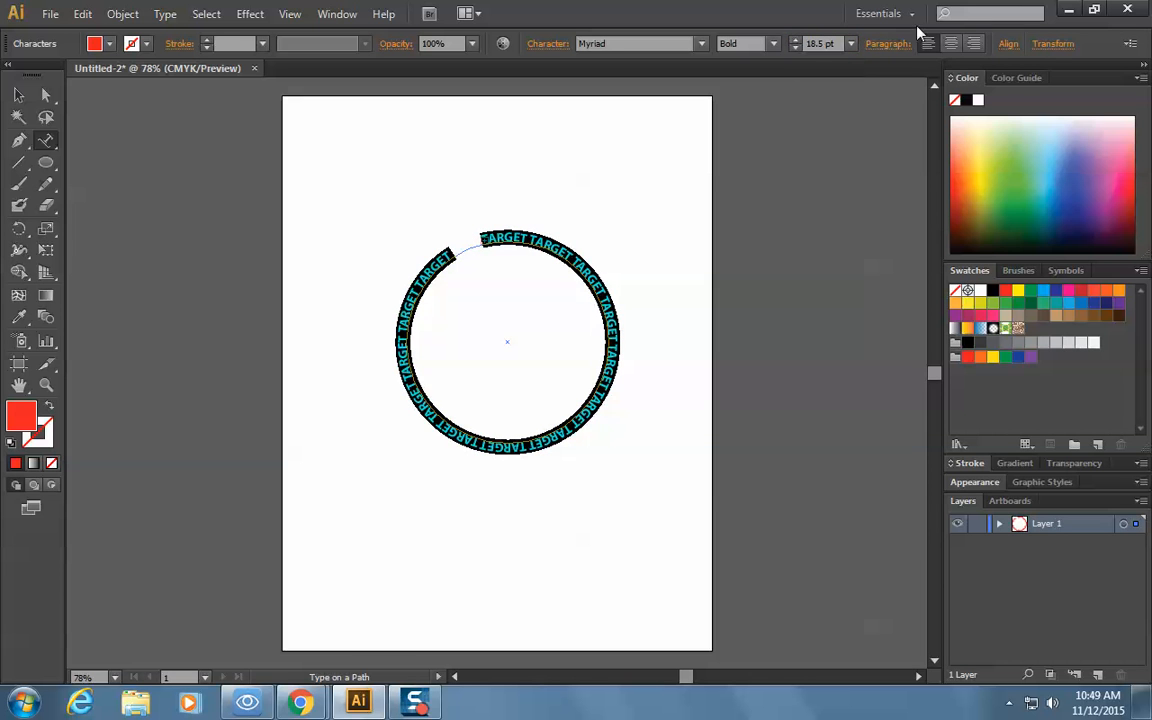
pyautogui.moveTo(835, 44); pyautogui.dragTo(786, 45)
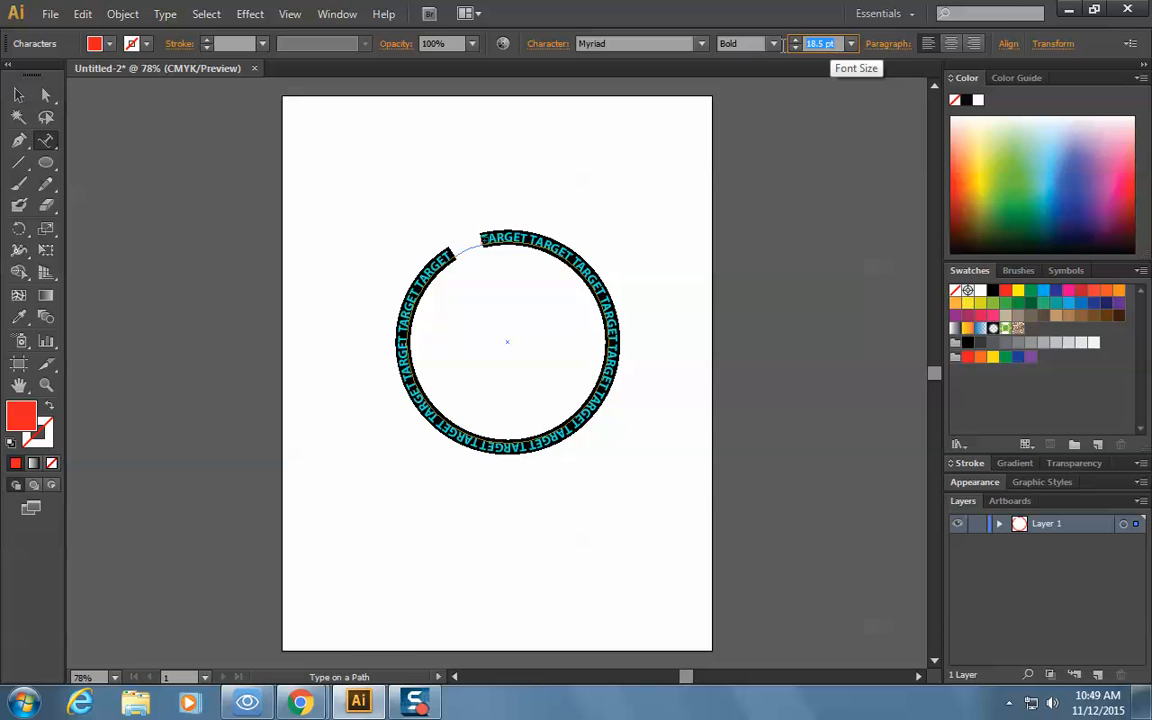
pyautogui.write('20')
pyautogui.press('Return')
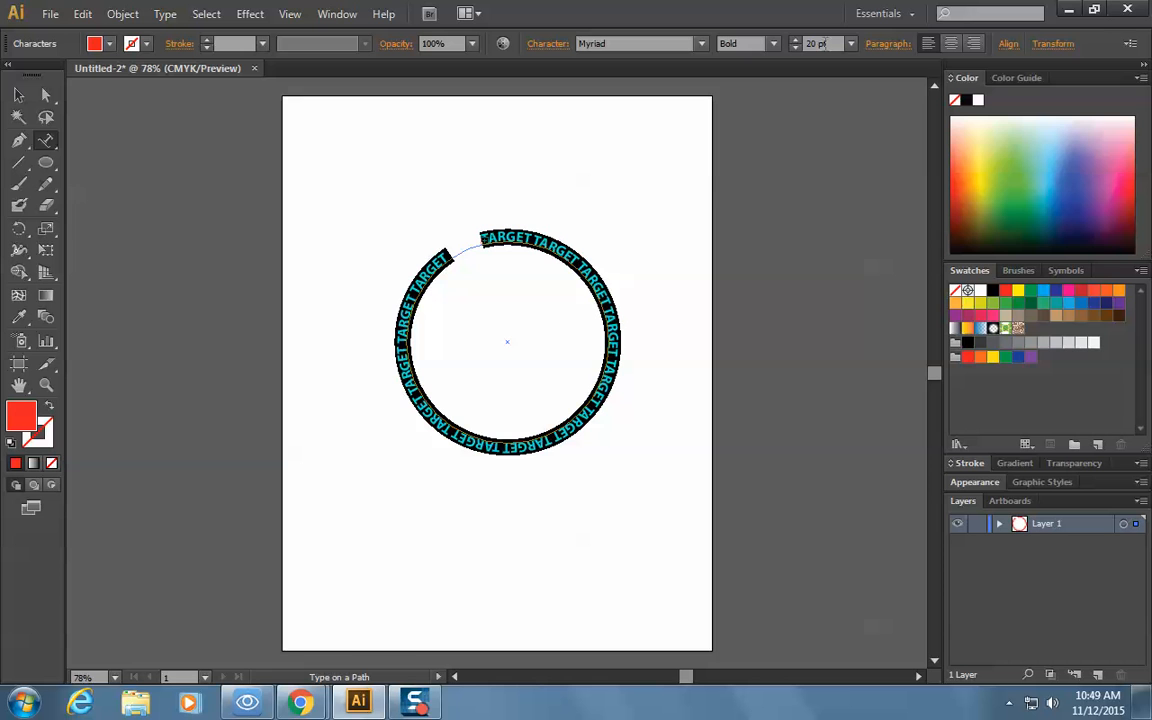
pyautogui.moveTo(838, 44); pyautogui.dragTo(772, 50)
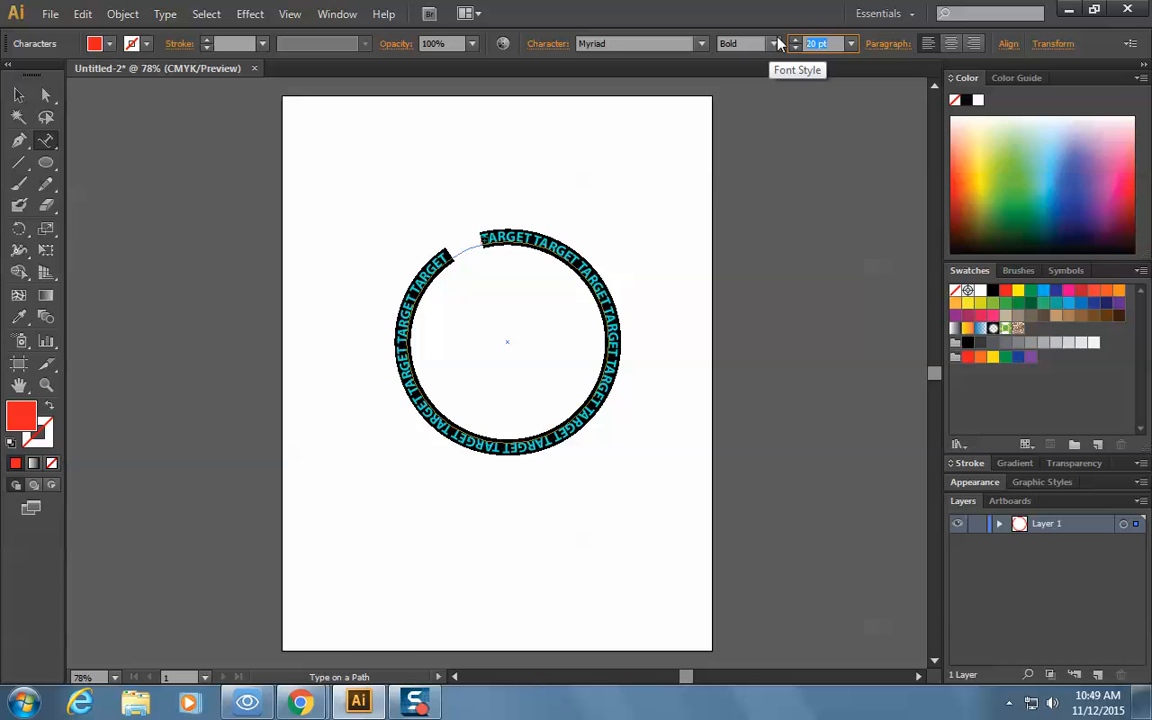
pyautogui.write('18.1')
pyautogui.press('Return')
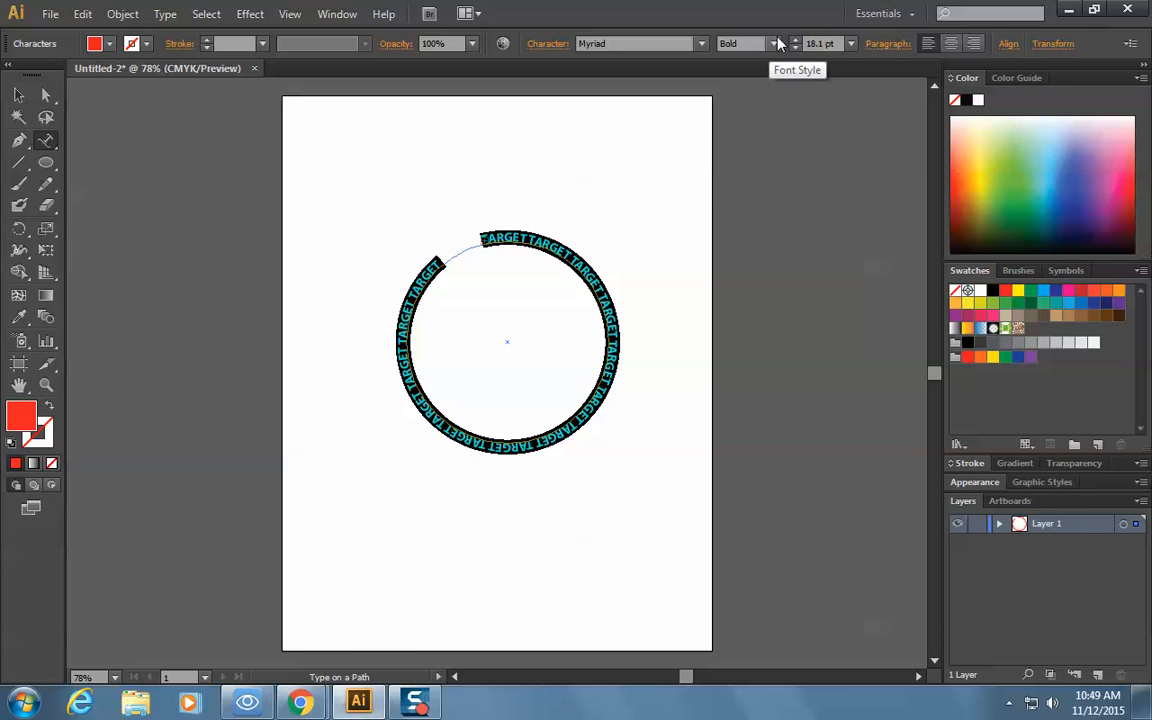
# Step: Try a font size of 18.2 pt on all of the circular TARGET text
pyautogui.click(825, 44)
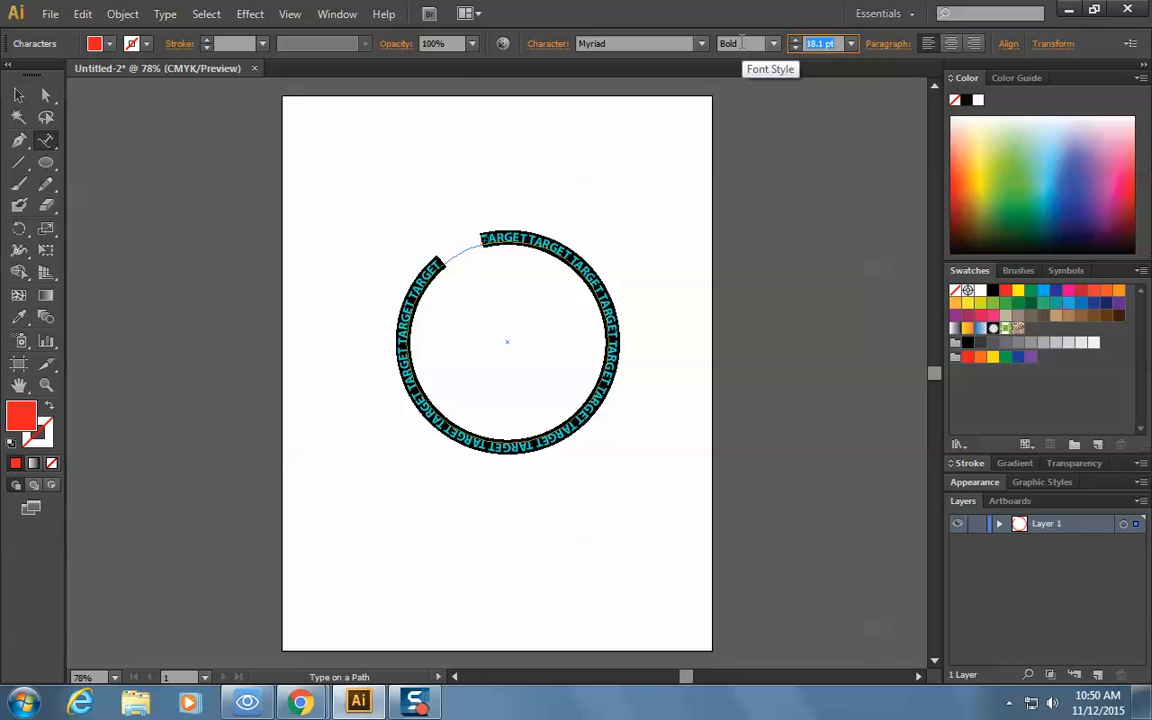
pyautogui.click(433, 268)
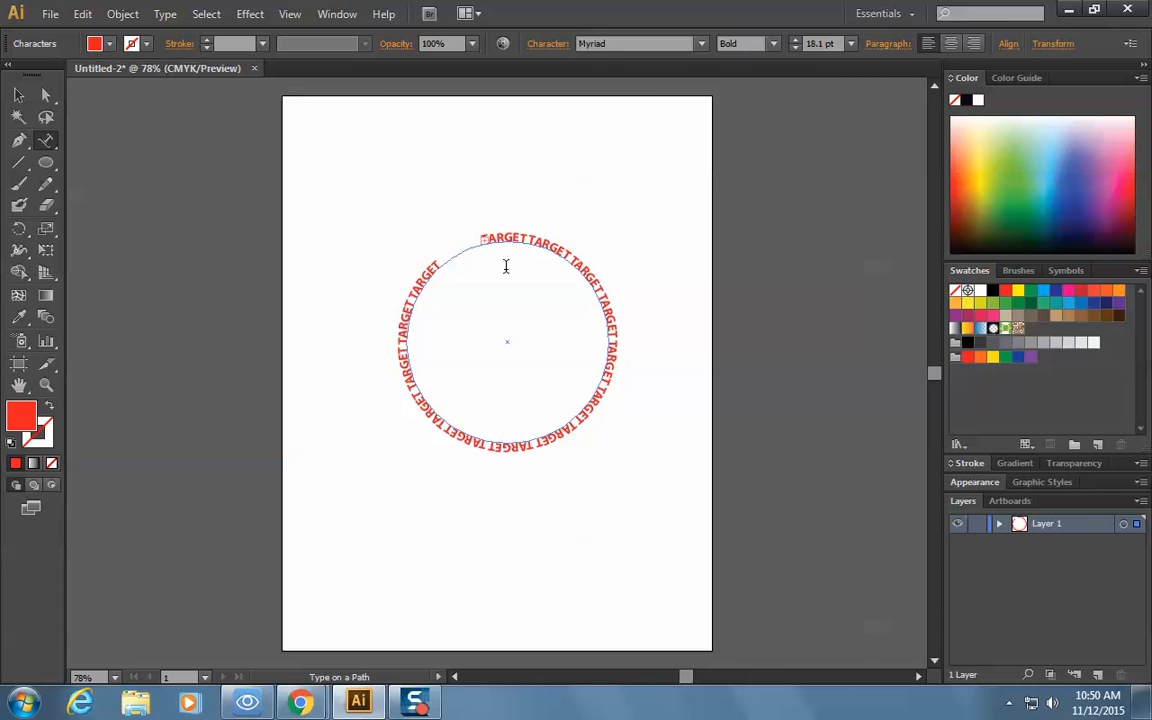
pyautogui.click(826, 43)
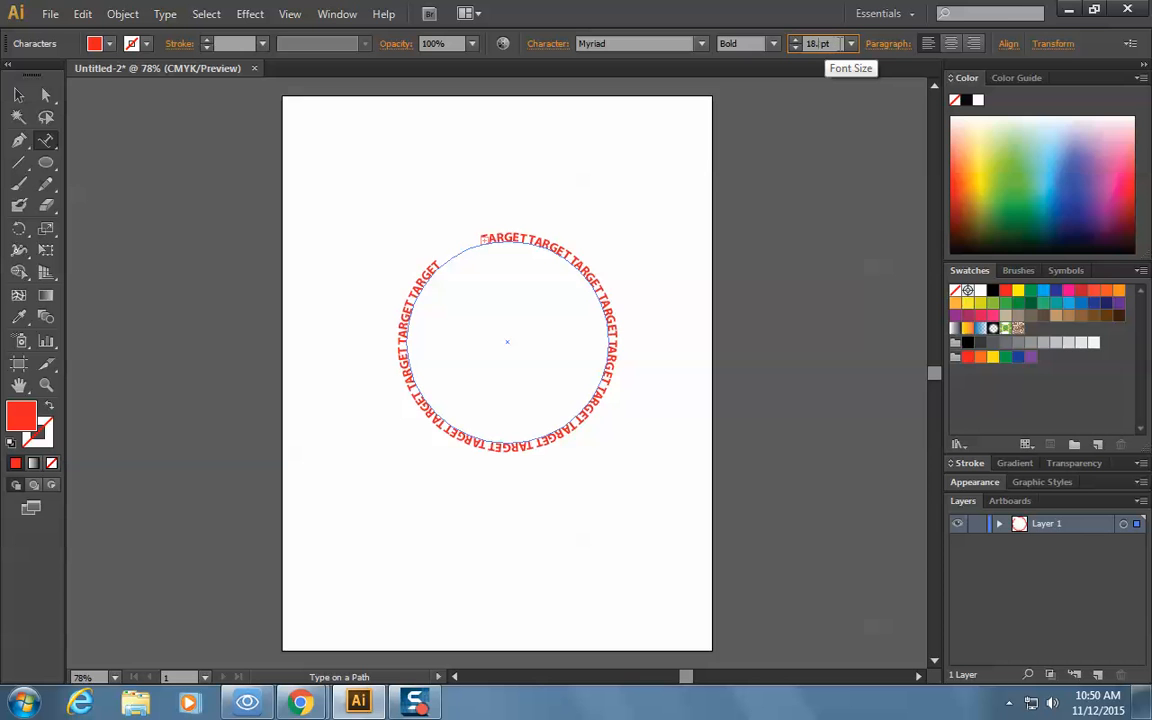
pyautogui.write('18.1')
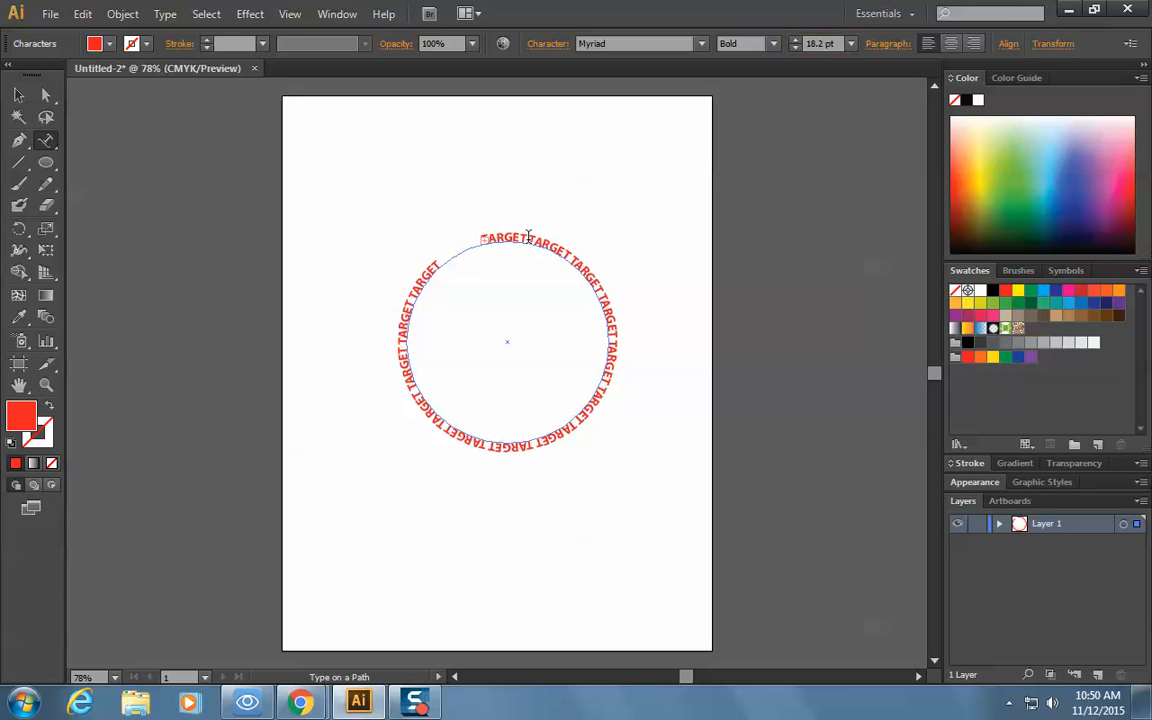
pyautogui.tripleClick(509, 236)
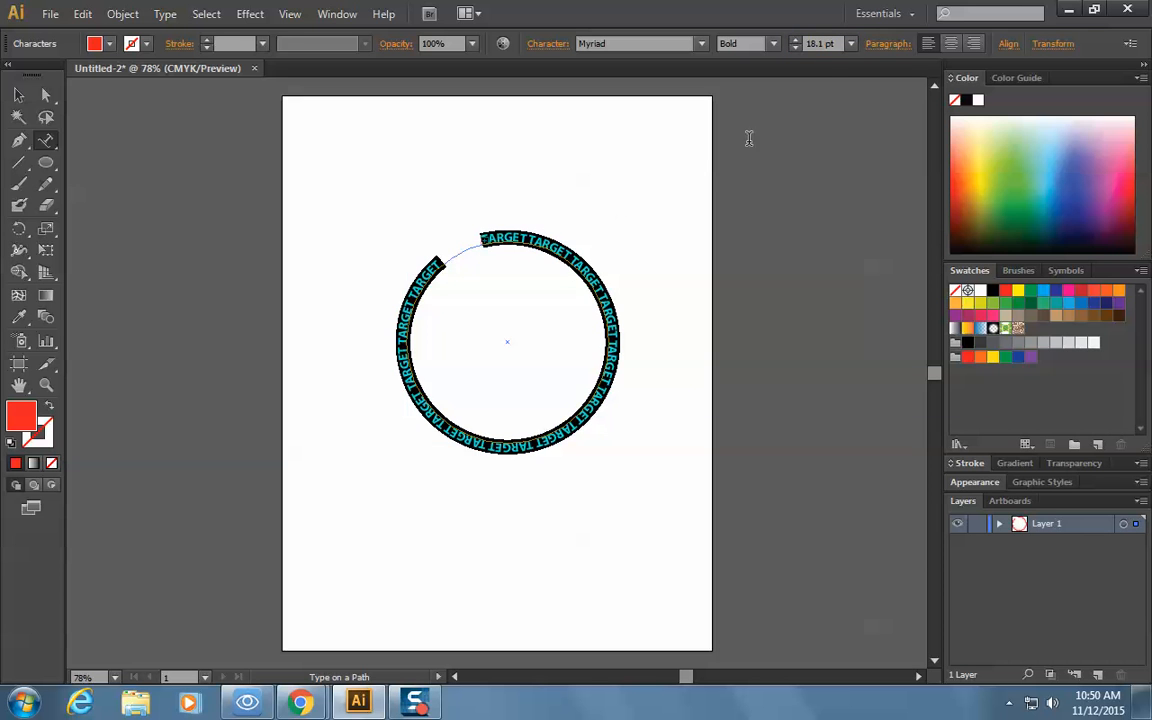
pyautogui.click(826, 43)
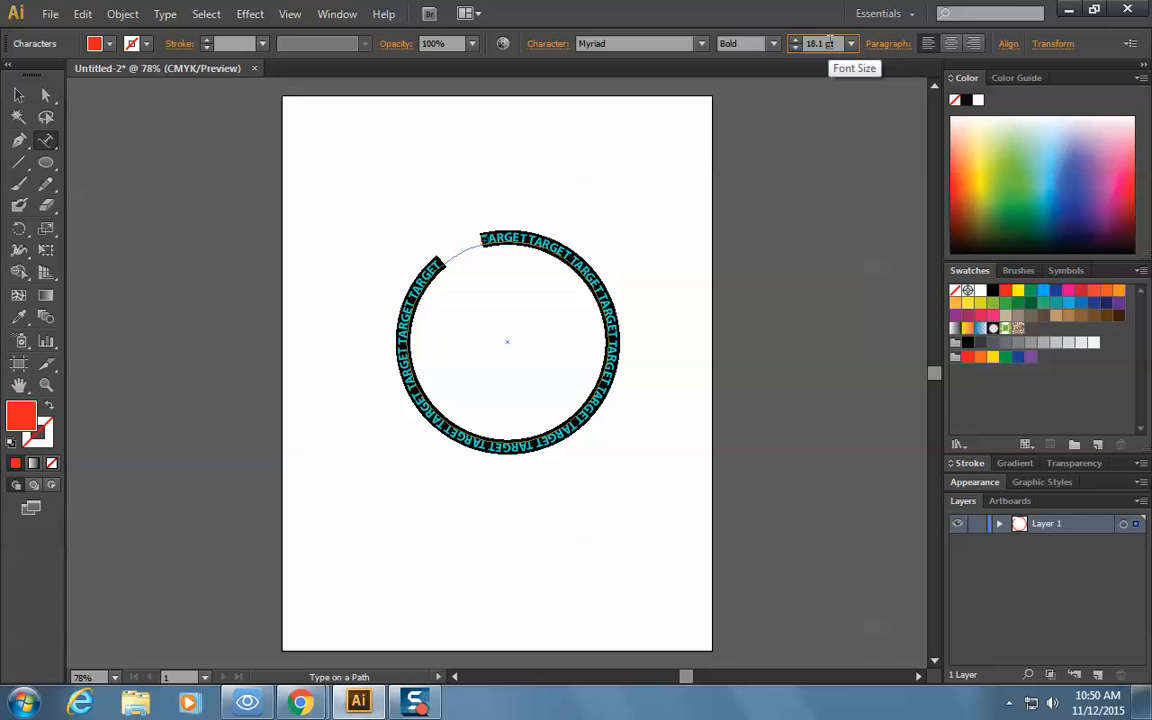
pyautogui.press('Return')
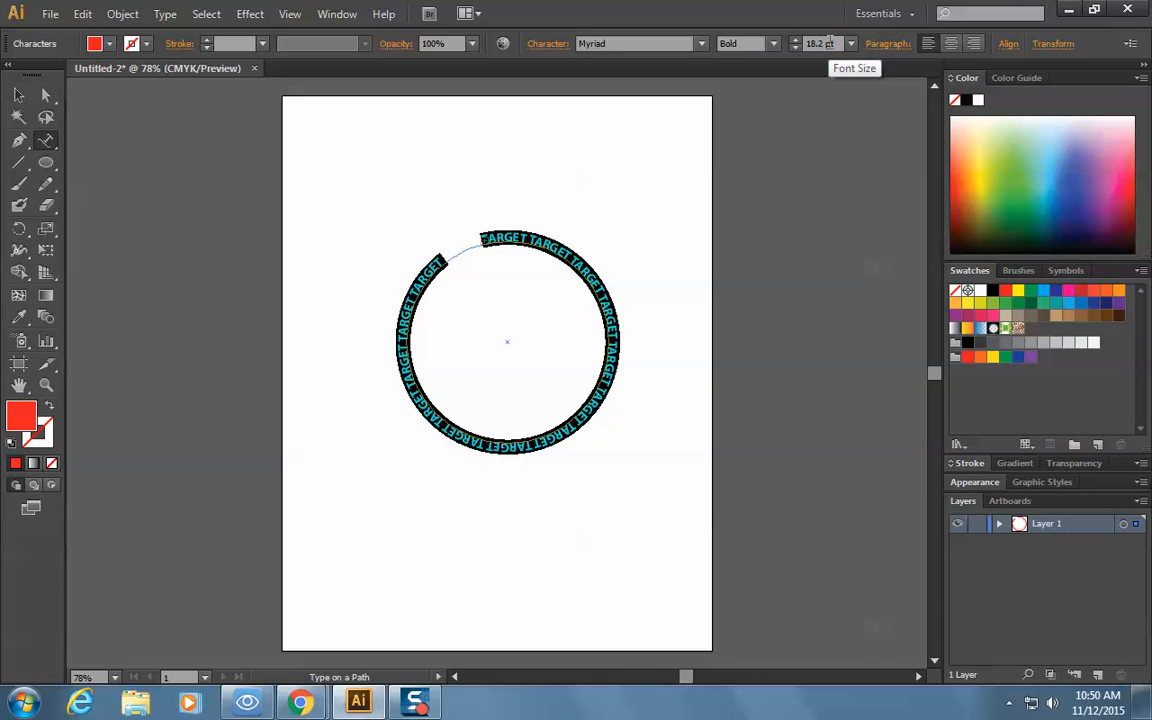
# Step: Try font sizes of 19 pt and 19.1 pt on the circular text, settle on 19.5 pt, and deselect it
pyautogui.moveTo(832, 43); pyautogui.dragTo(790, 44)
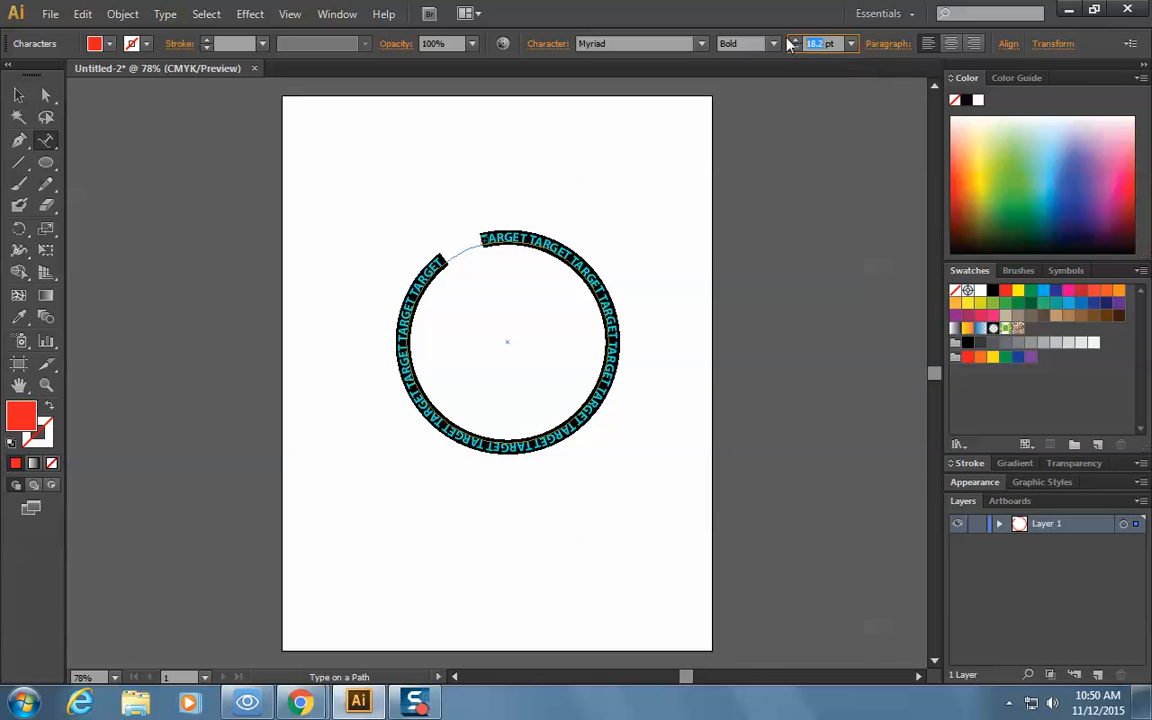
pyautogui.write('19')
pyautogui.press('Return')
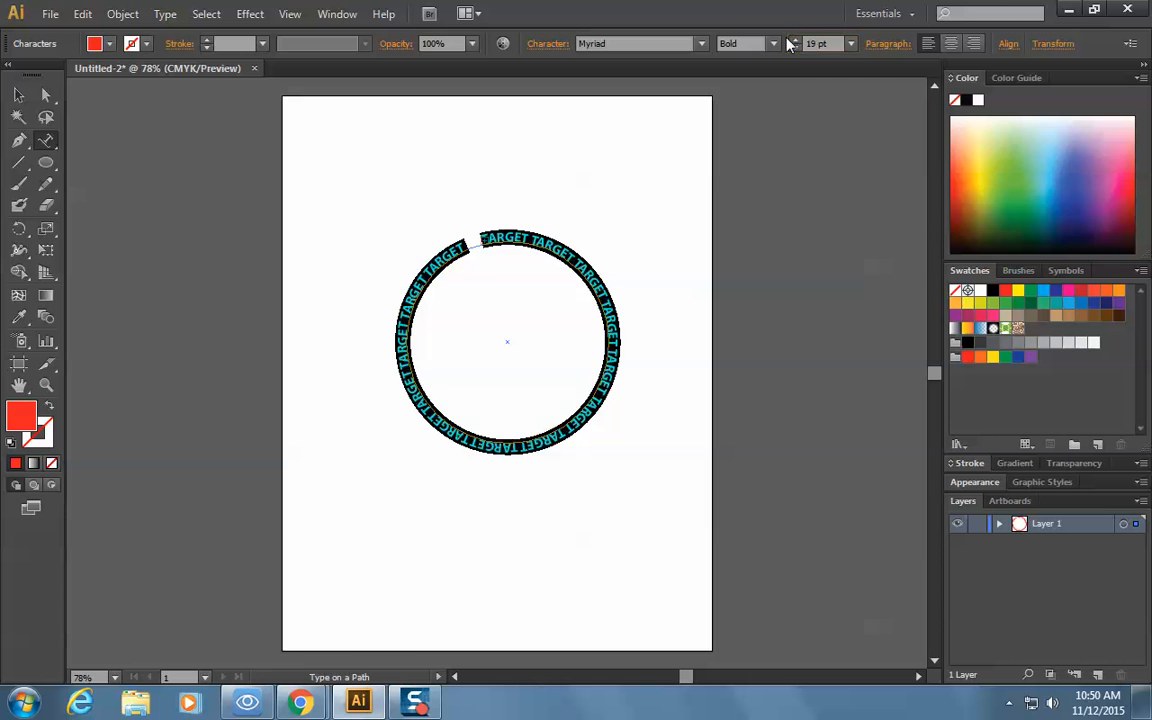
pyautogui.click(818, 45)
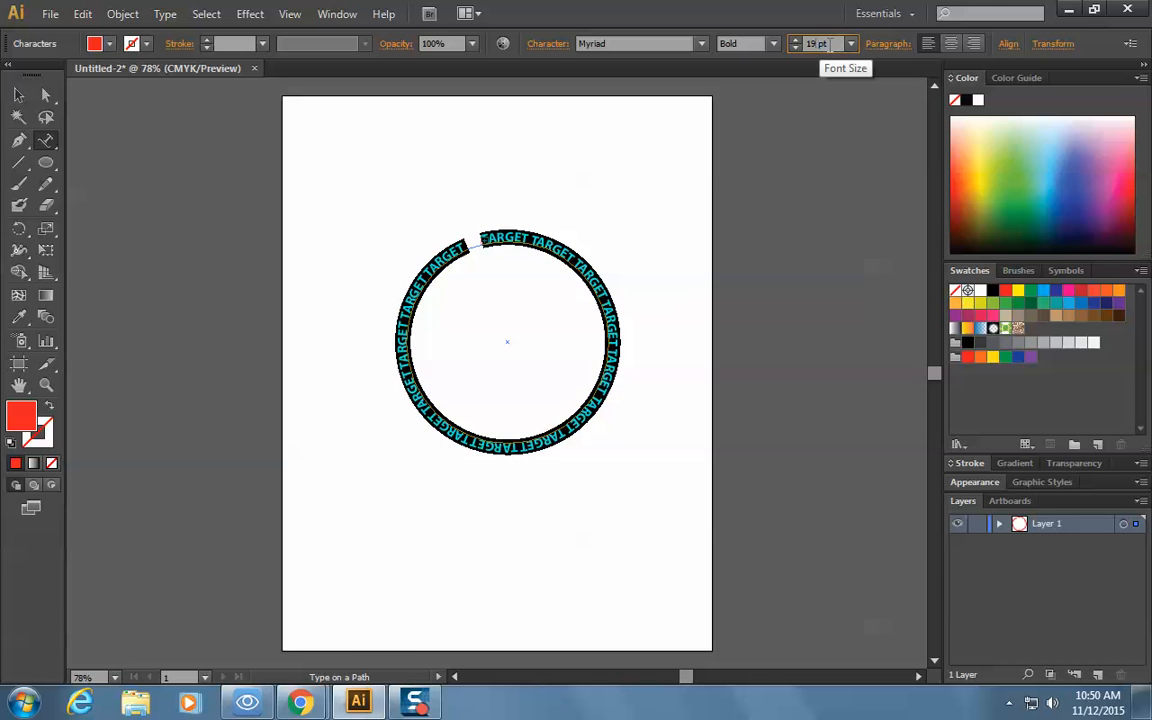
pyautogui.write('19.1')
pyautogui.press('Return')
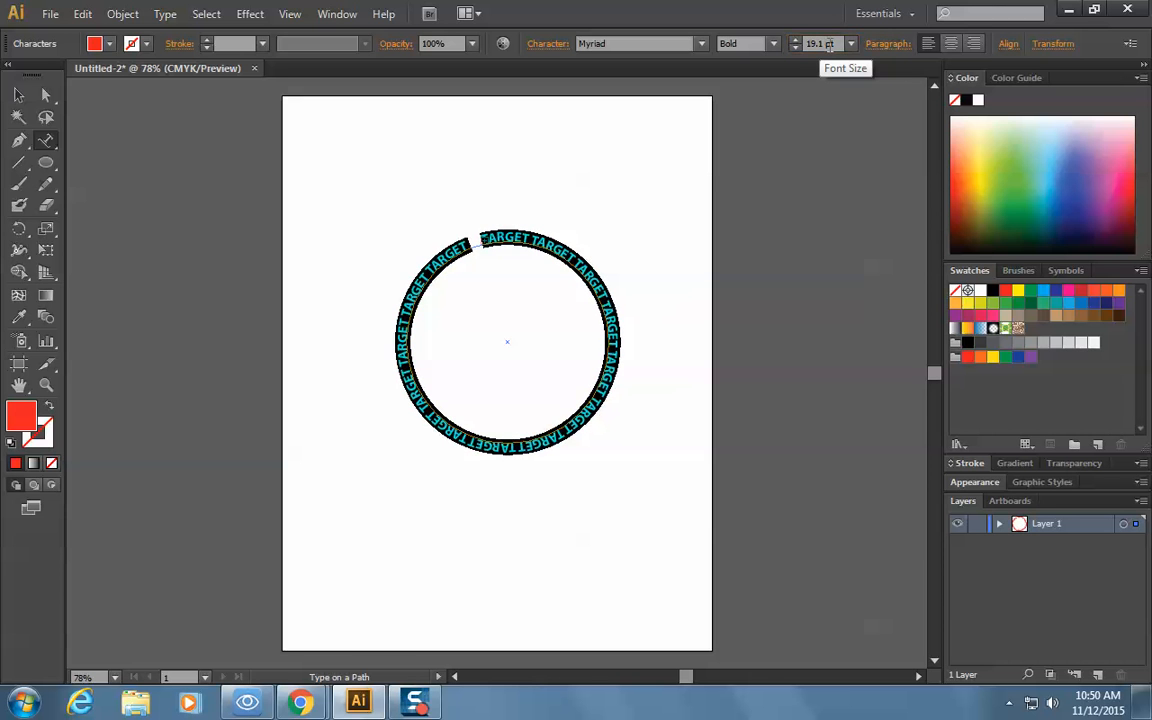
pyautogui.click(828, 45)
pyautogui.write('19.5')
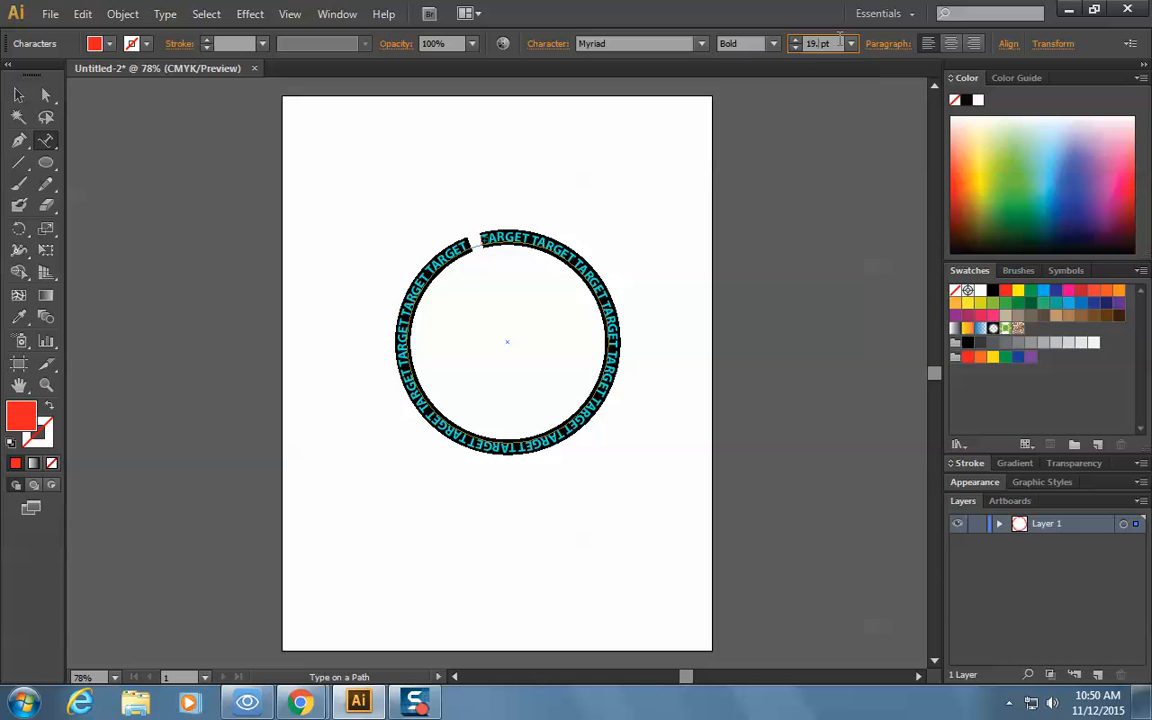
pyautogui.press('Return')
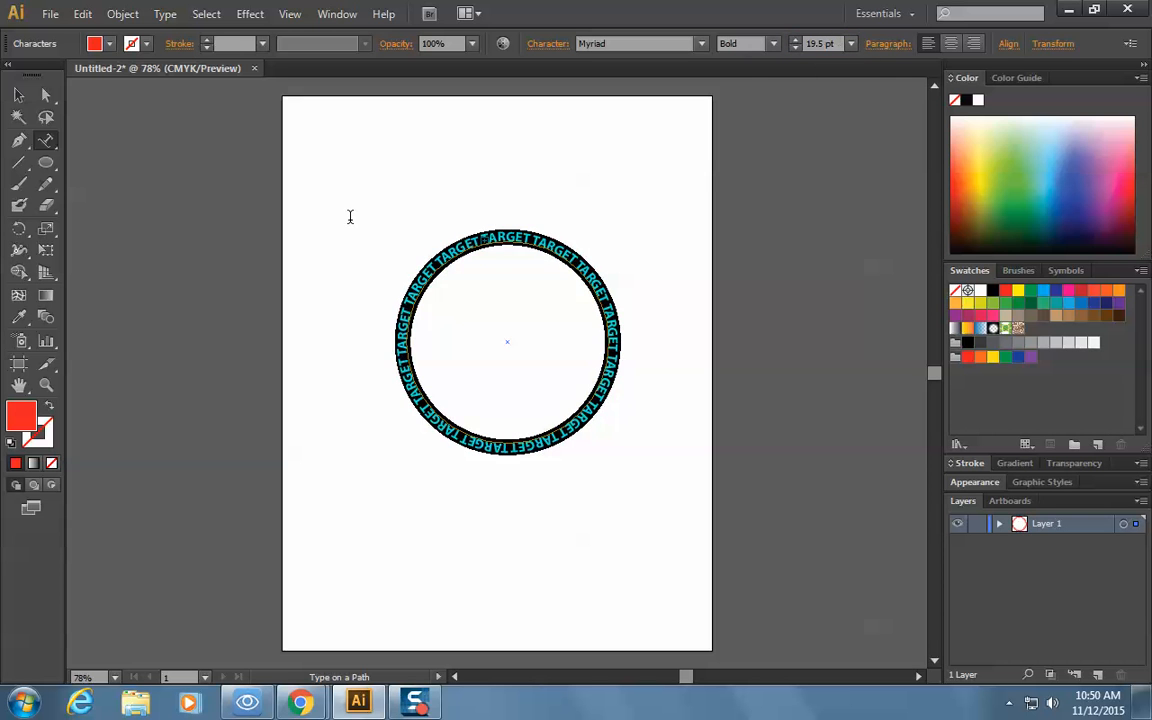
pyautogui.press('Escape')
pyautogui.click(18, 94)
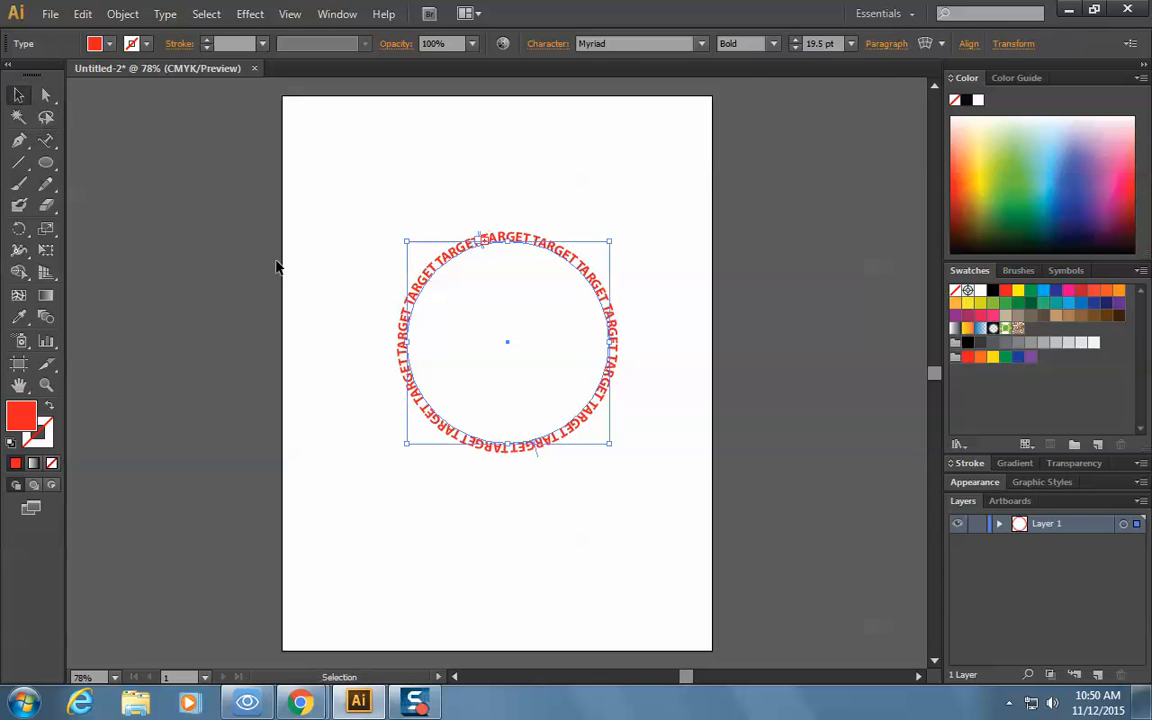
pyautogui.click(642, 404)
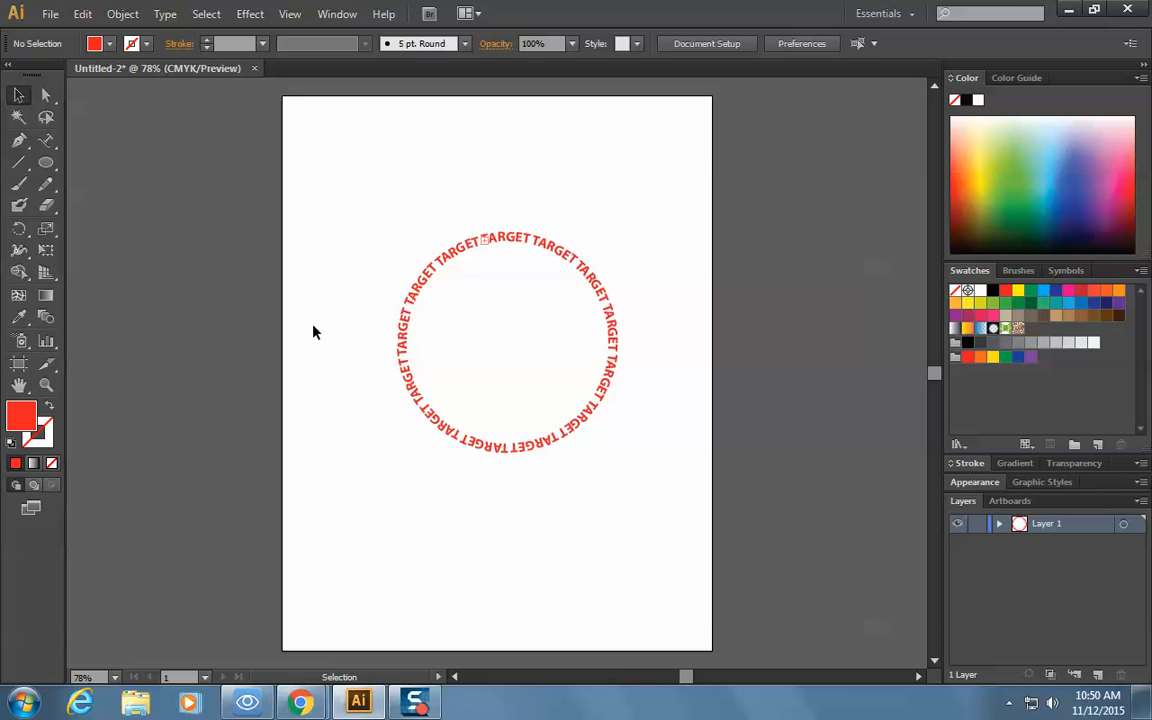
# Step: Copy the circular TARGET text and paste a duplicate of it onto the artboard
pyautogui.click(443, 268)
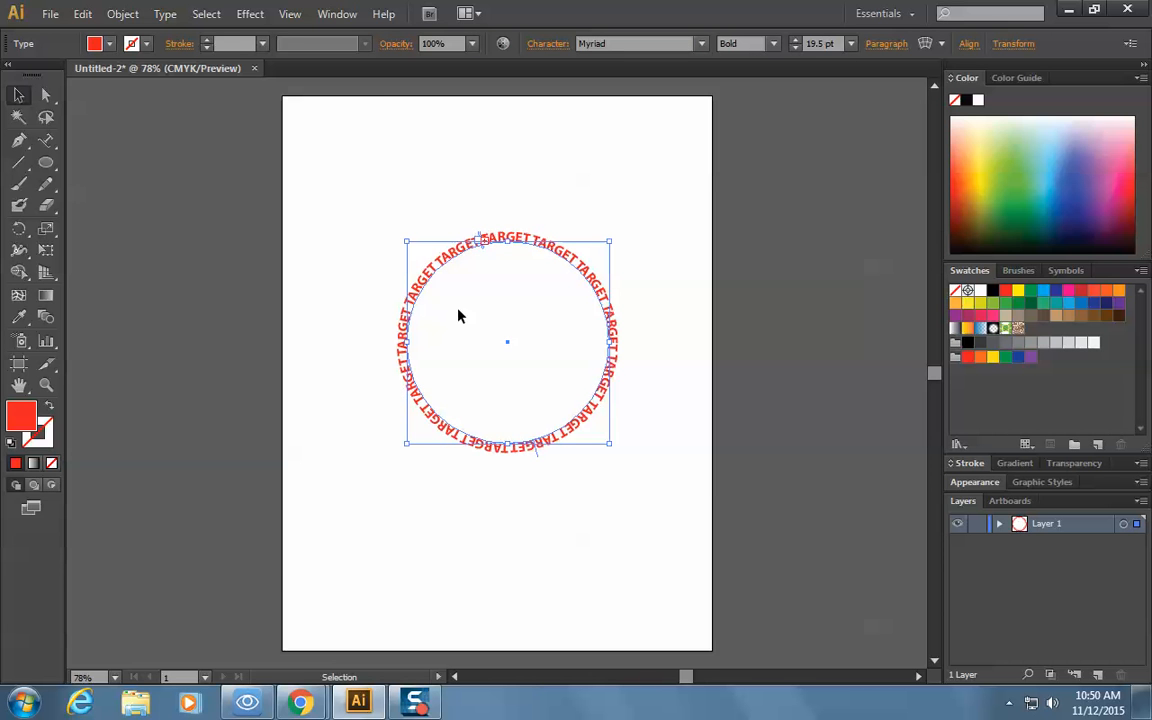
pyautogui.click(83, 14)
pyautogui.click(118, 101)
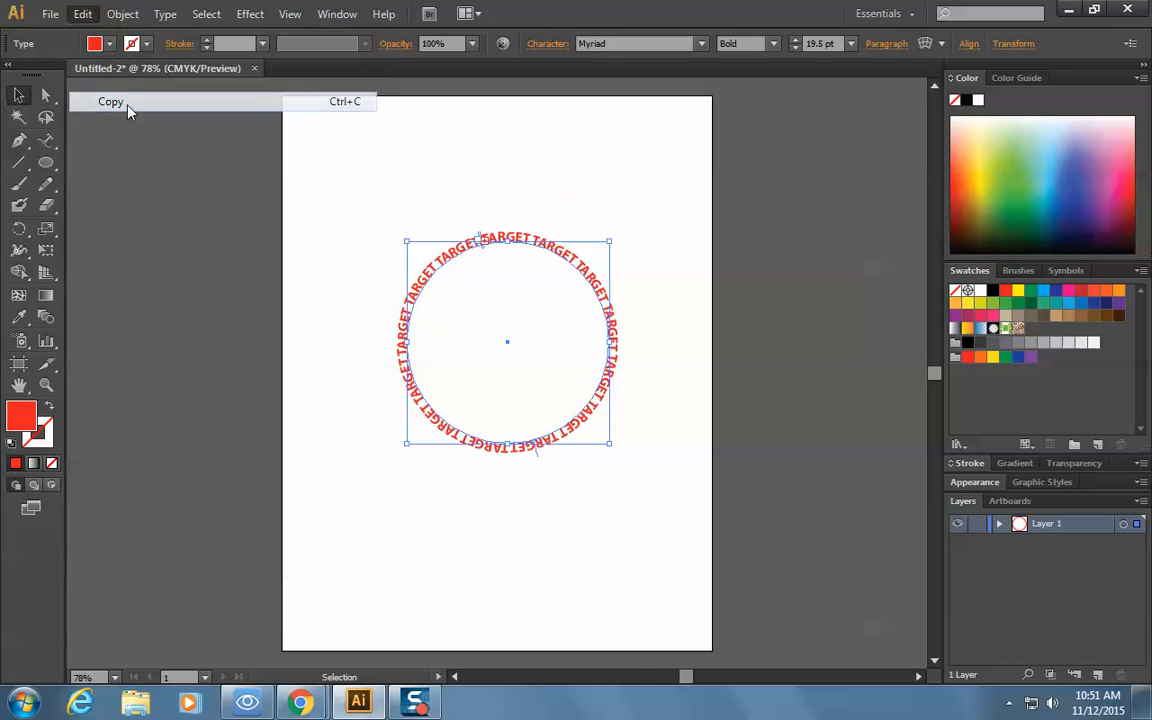
pyautogui.click(83, 14)
pyautogui.click(111, 121)
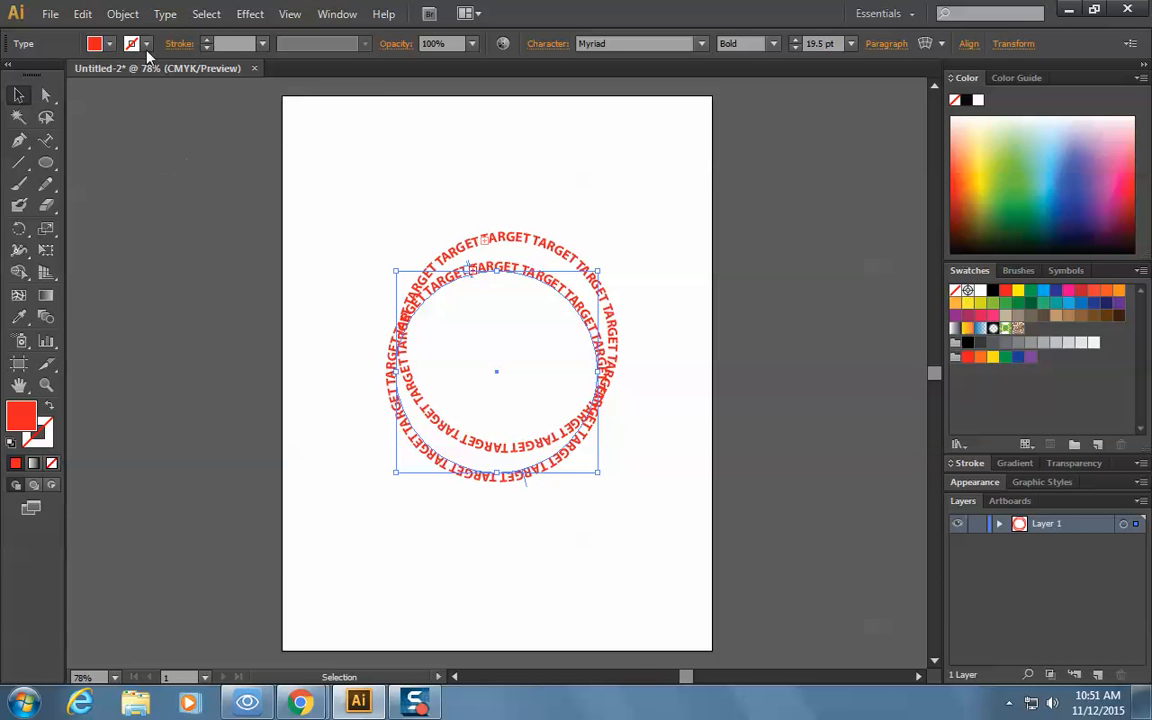
# Step: Scale the pasted text ring uniformly to 85%
pyautogui.click(94, 13)
pyautogui.moveTo(119, 13)
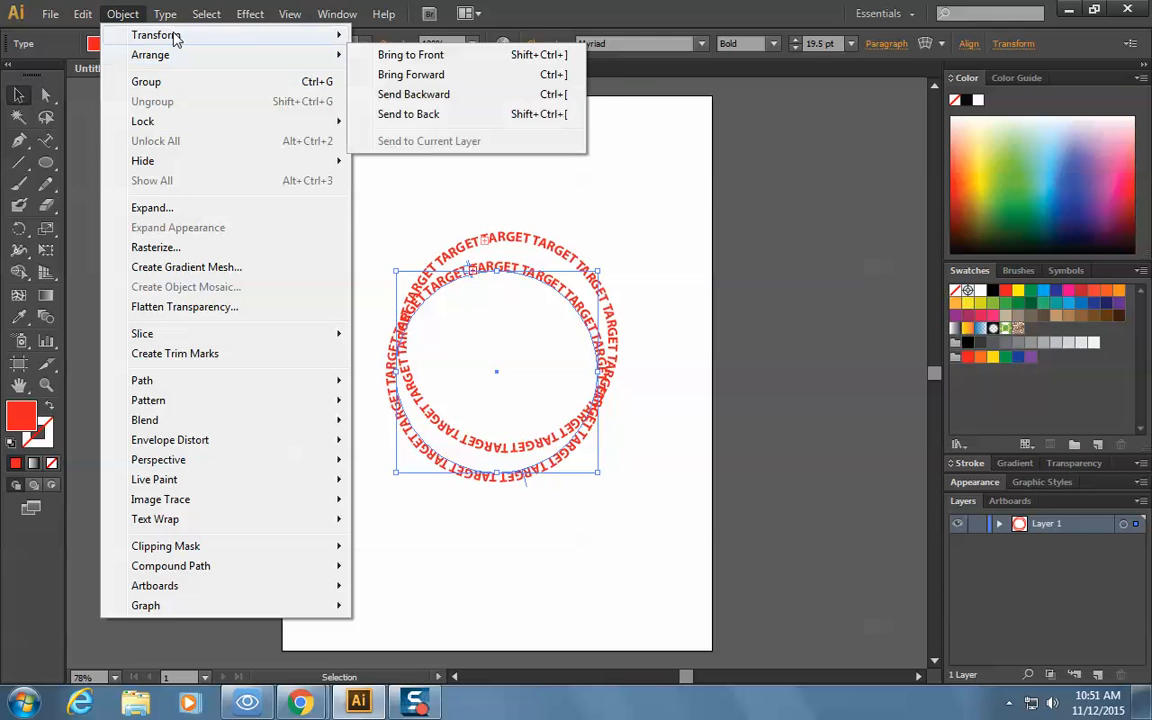
pyautogui.moveTo(180, 36)
pyautogui.click(449, 122)
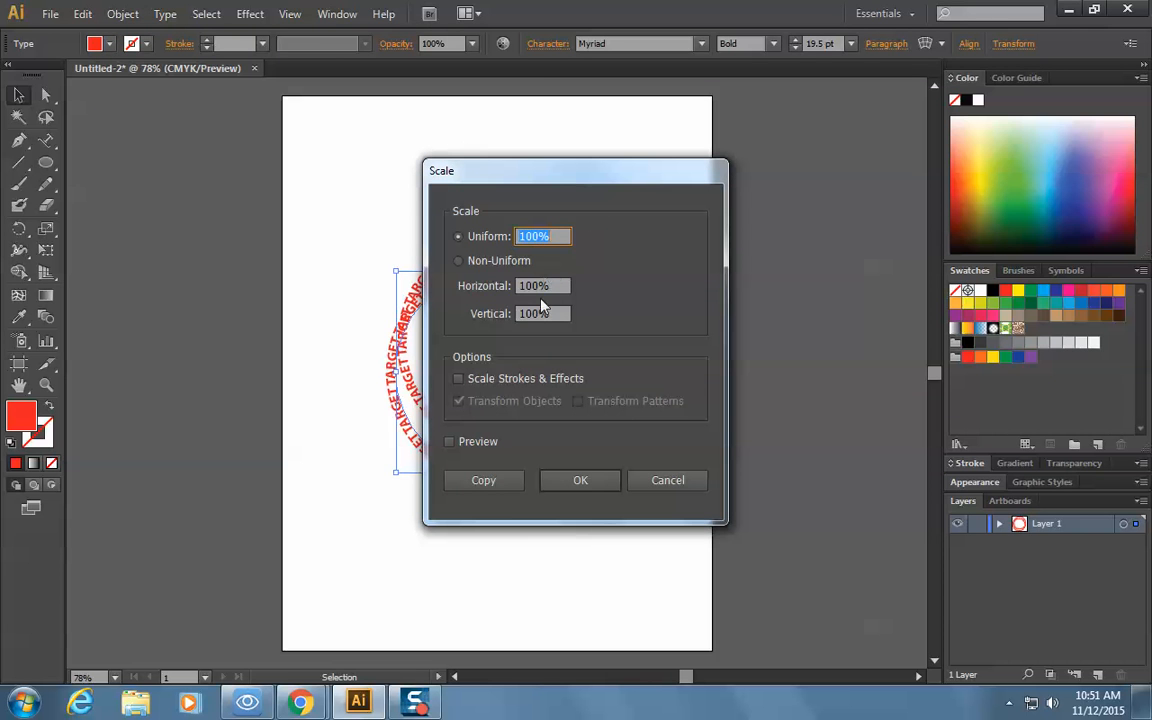
pyautogui.write('85')
pyautogui.click(581, 483)
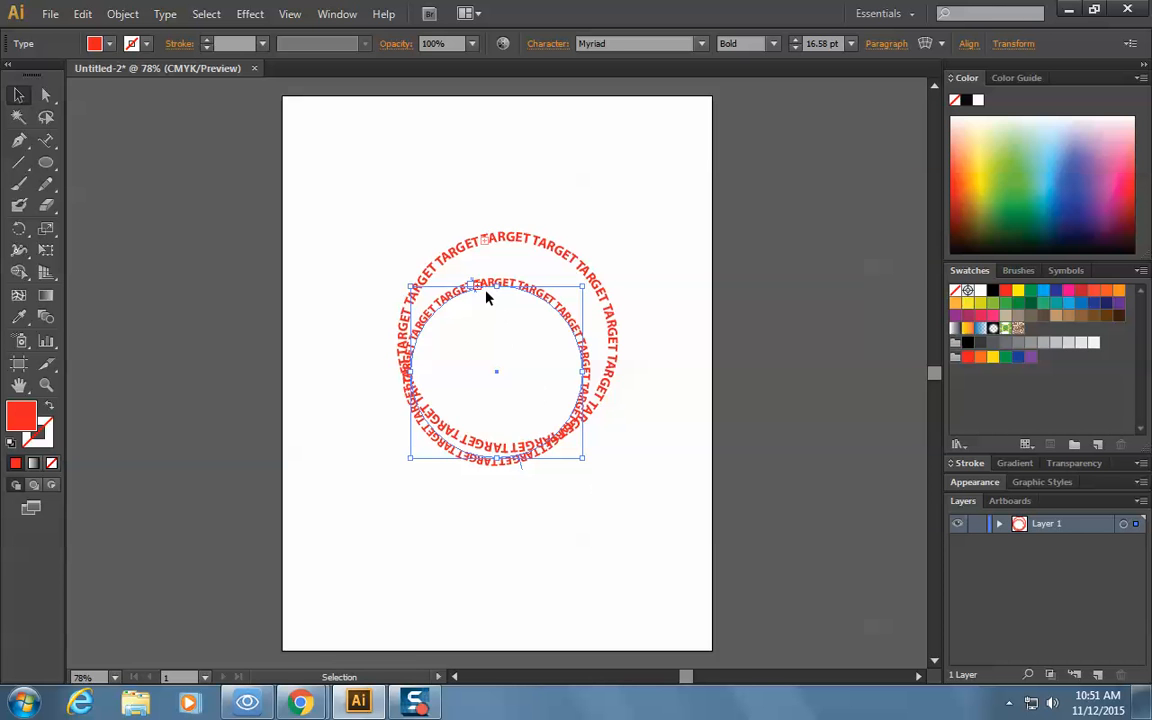
# Step: Move the smaller text ring inside the larger one and align both rings' horizontal and vertical centres to the artboard
pyautogui.moveTo(454, 297); pyautogui.dragTo(472, 263)
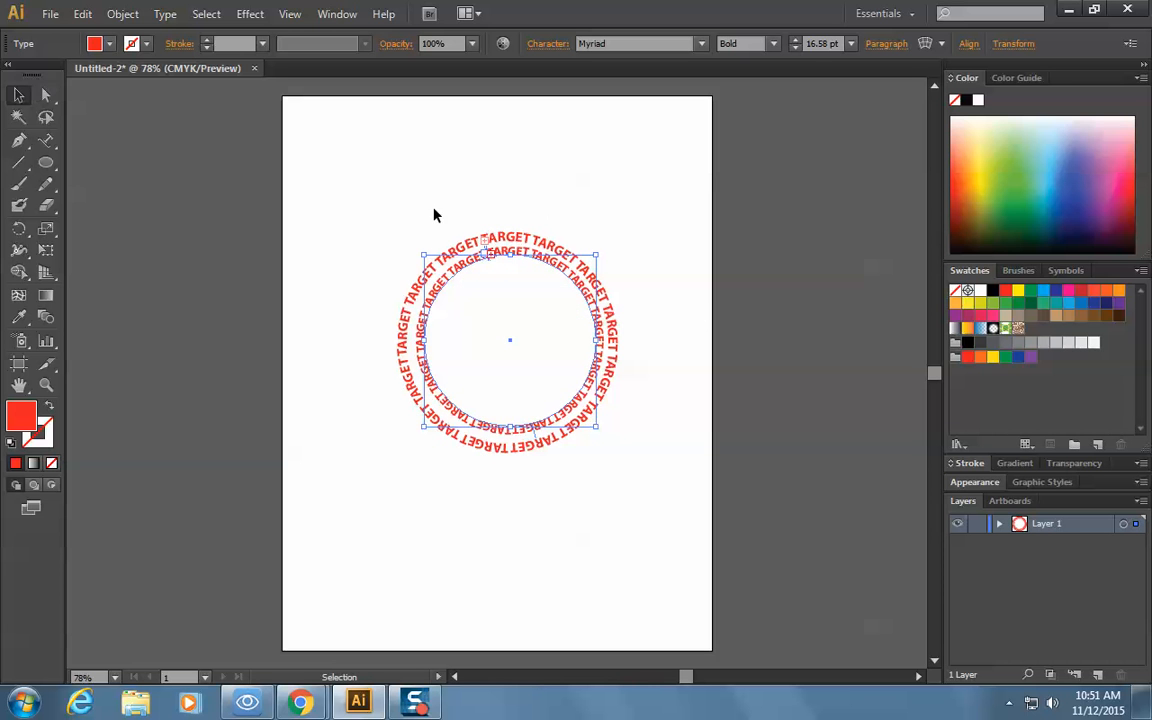
pyautogui.click(376, 270)
pyautogui.moveTo(339, 237); pyautogui.dragTo(733, 366)
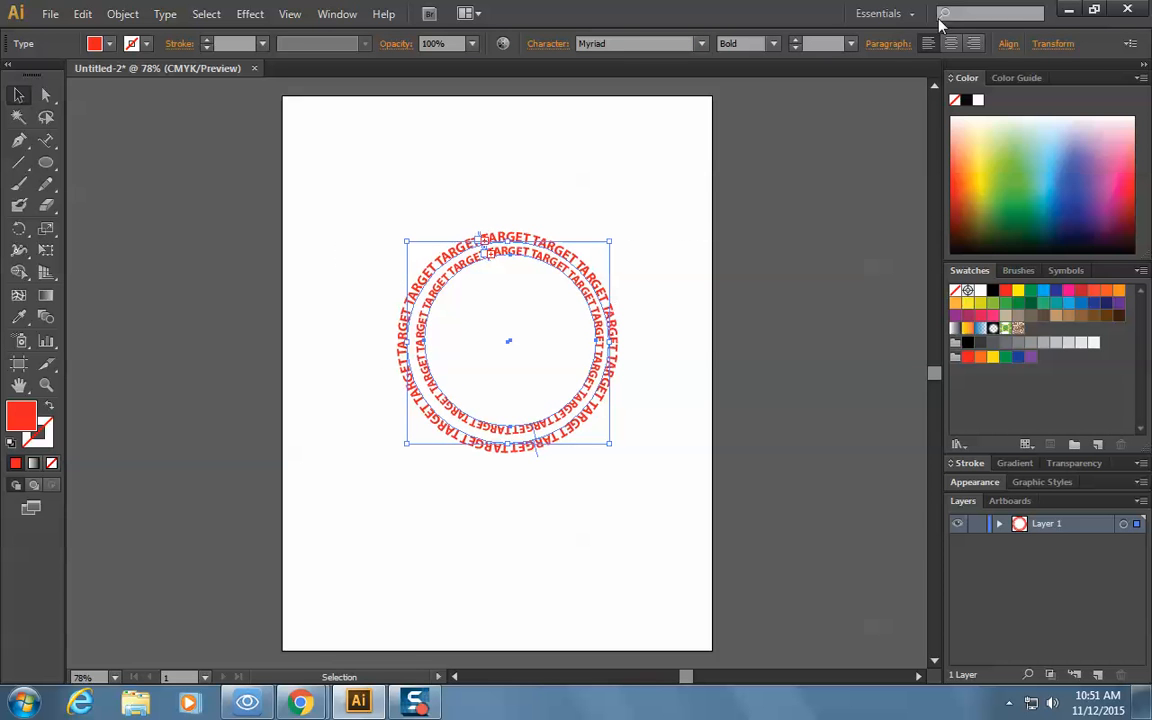
pyautogui.click(1008, 44)
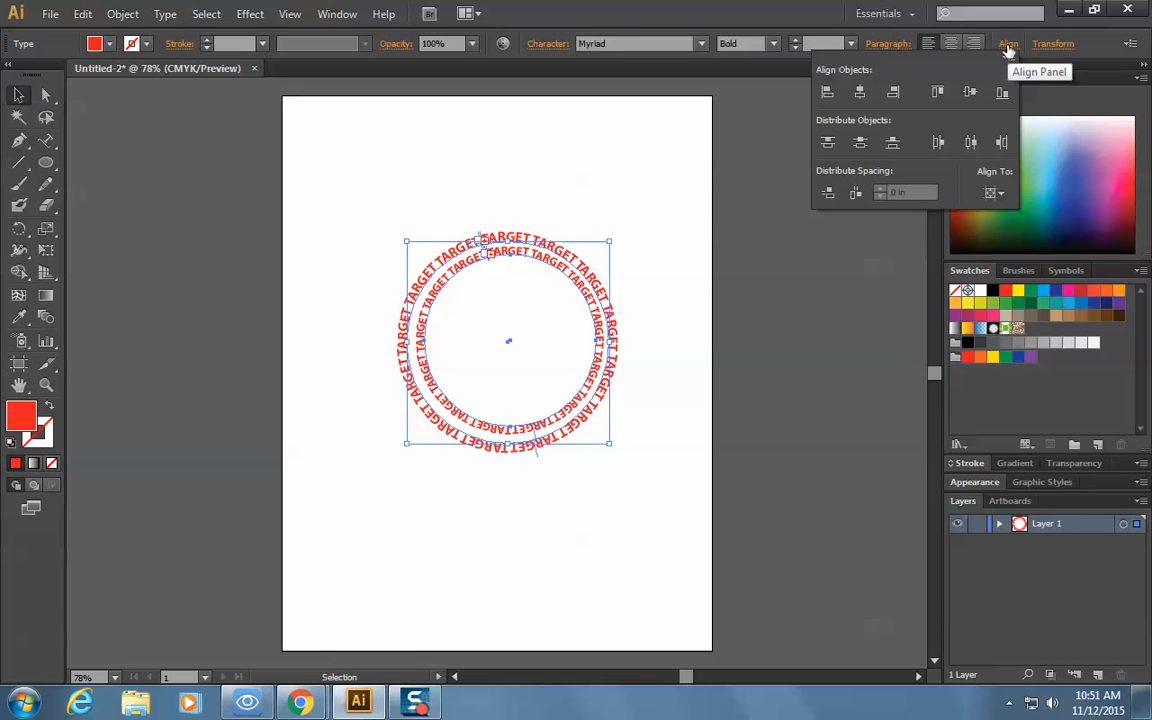
pyautogui.click(860, 93)
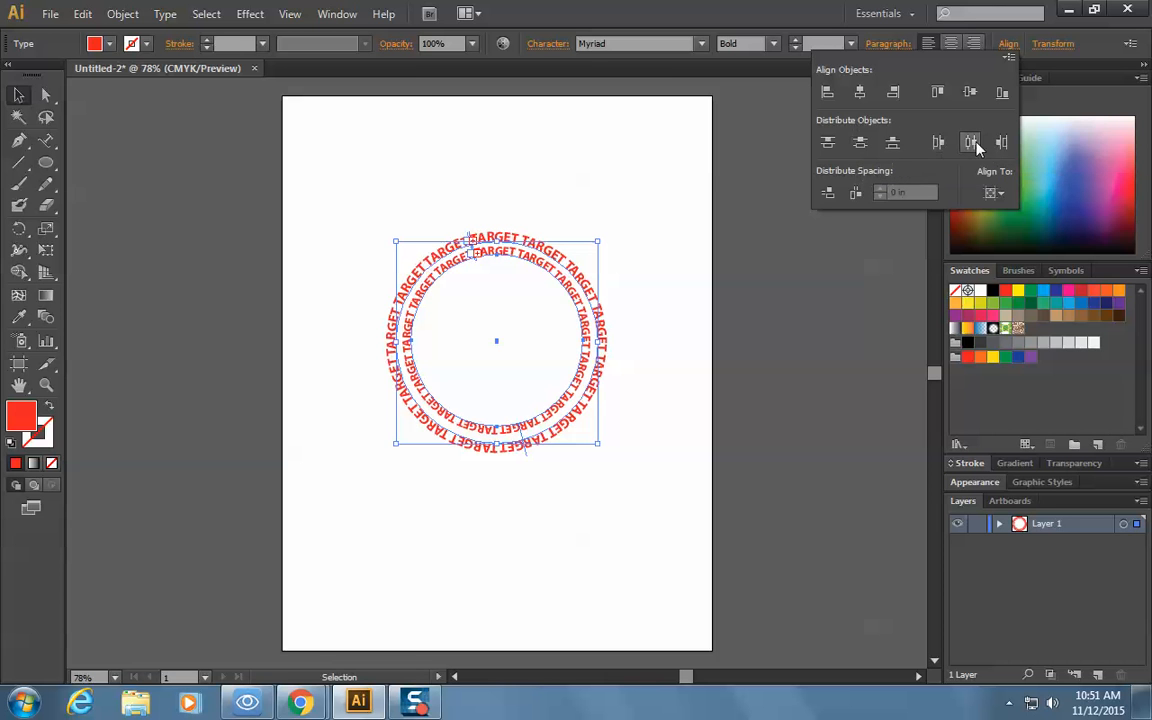
pyautogui.click(970, 91)
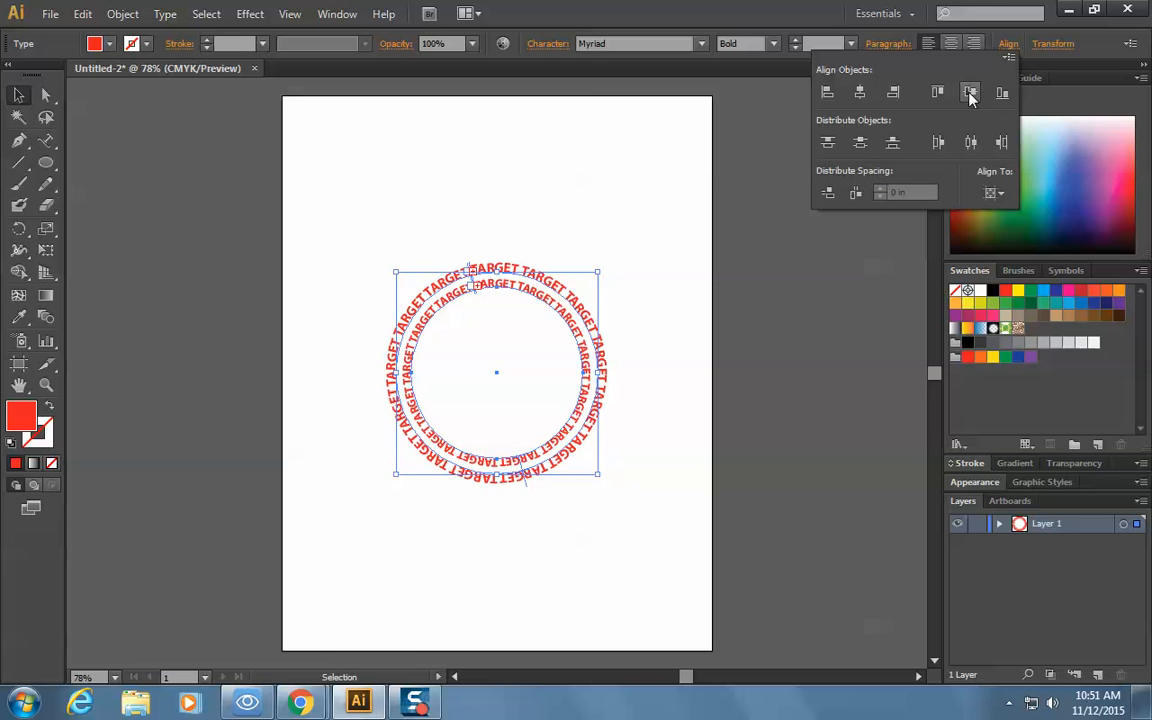
# Step: Try distributing the two text rings by their horizontal and vertical centres, and realign both to a common centre
pyautogui.click(970, 143)
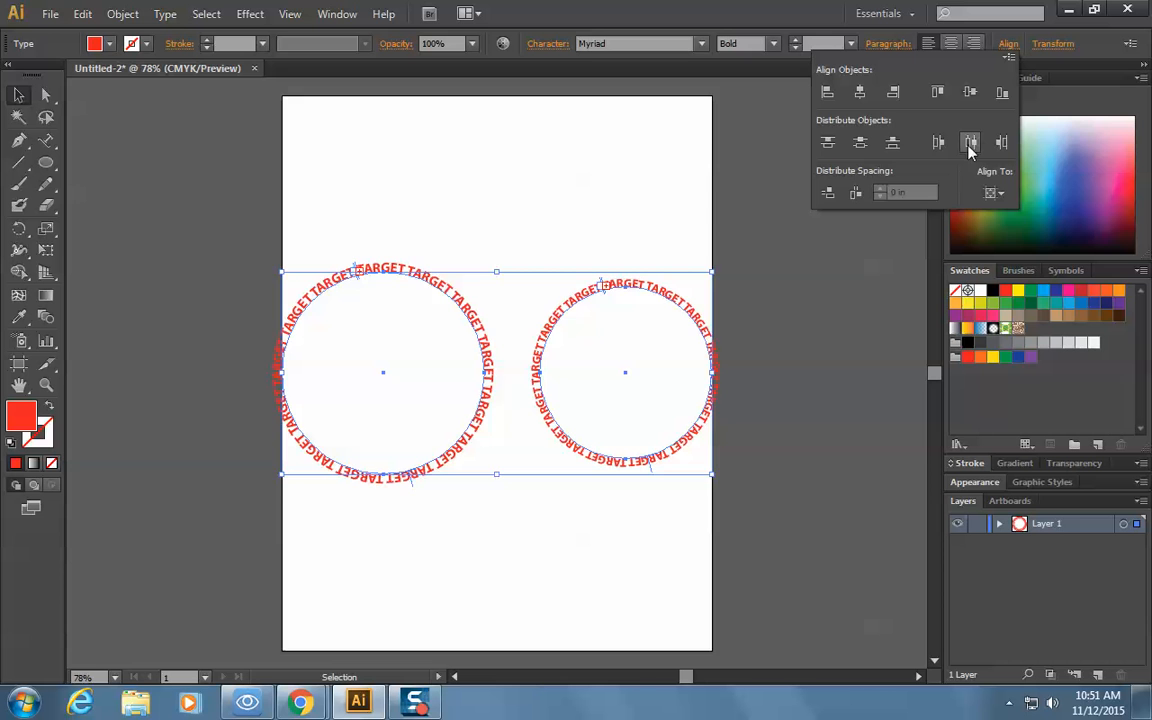
pyautogui.click(862, 144)
pyautogui.click(858, 91)
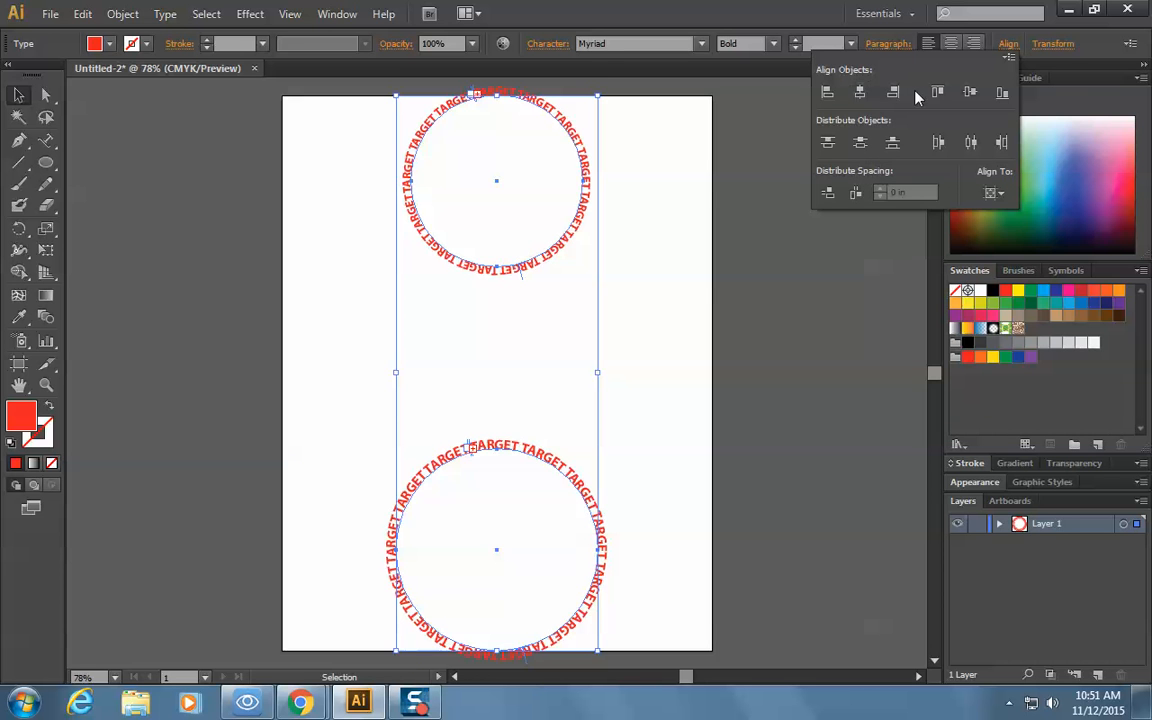
pyautogui.click(970, 91)
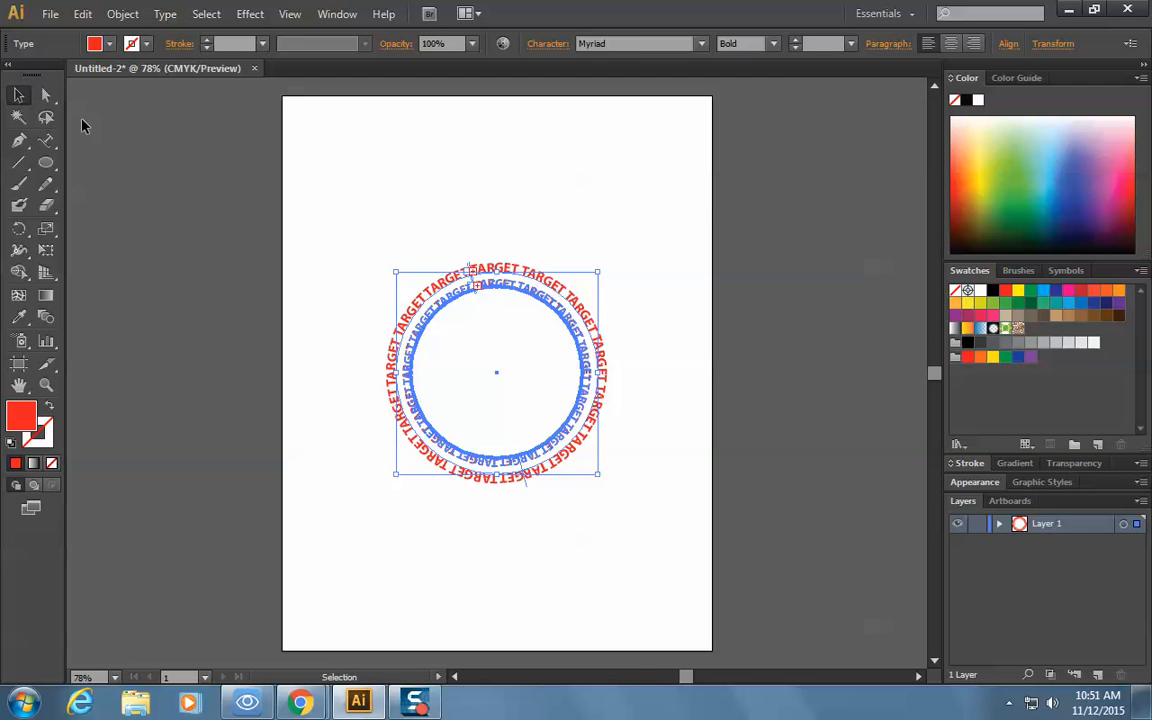
# Step: Move the inner text ring off centre, realign both rings' horizontal and vertical centres, and deselect them
pyautogui.click(504, 296)
pyautogui.click(494, 293)
pyautogui.moveTo(533, 294); pyautogui.dragTo(600, 171)
pyautogui.moveTo(297, 175); pyautogui.dragTo(797, 502)
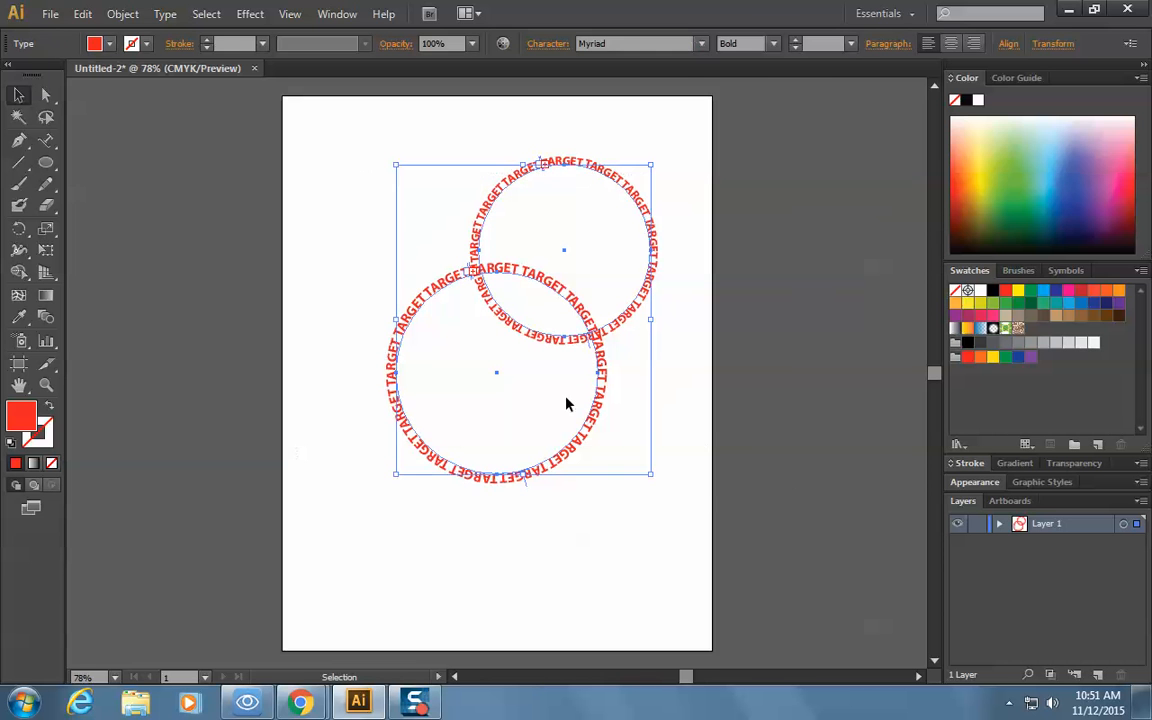
pyautogui.click(1008, 44)
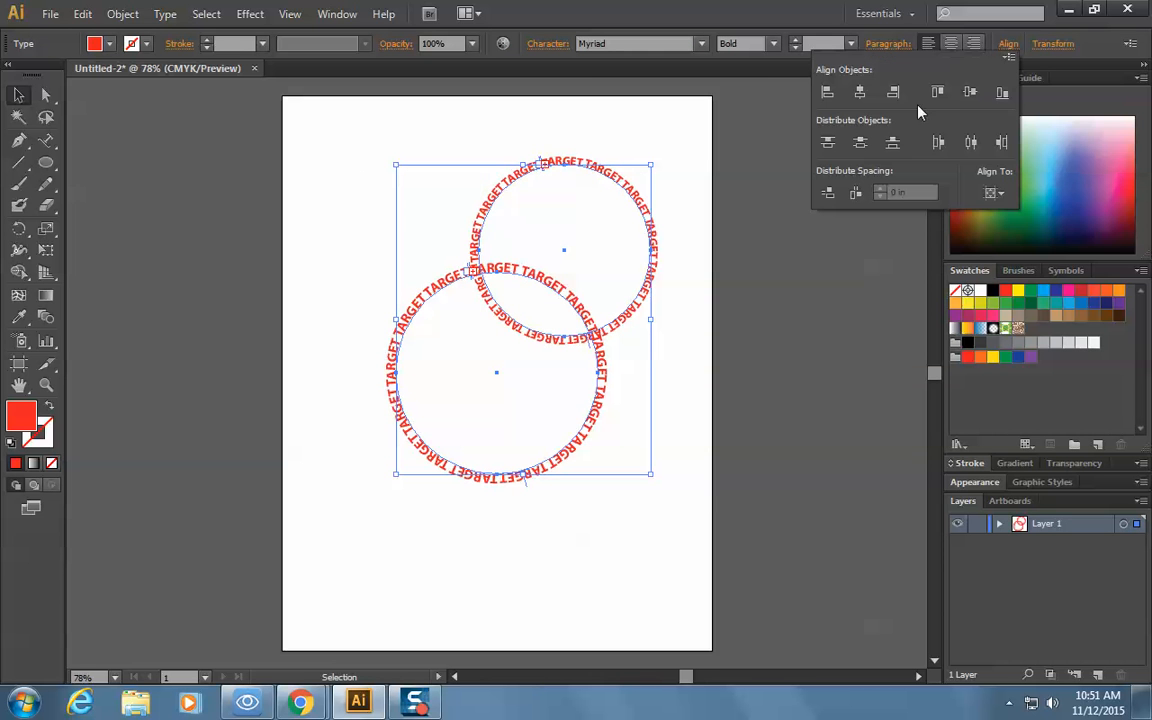
pyautogui.click(859, 92)
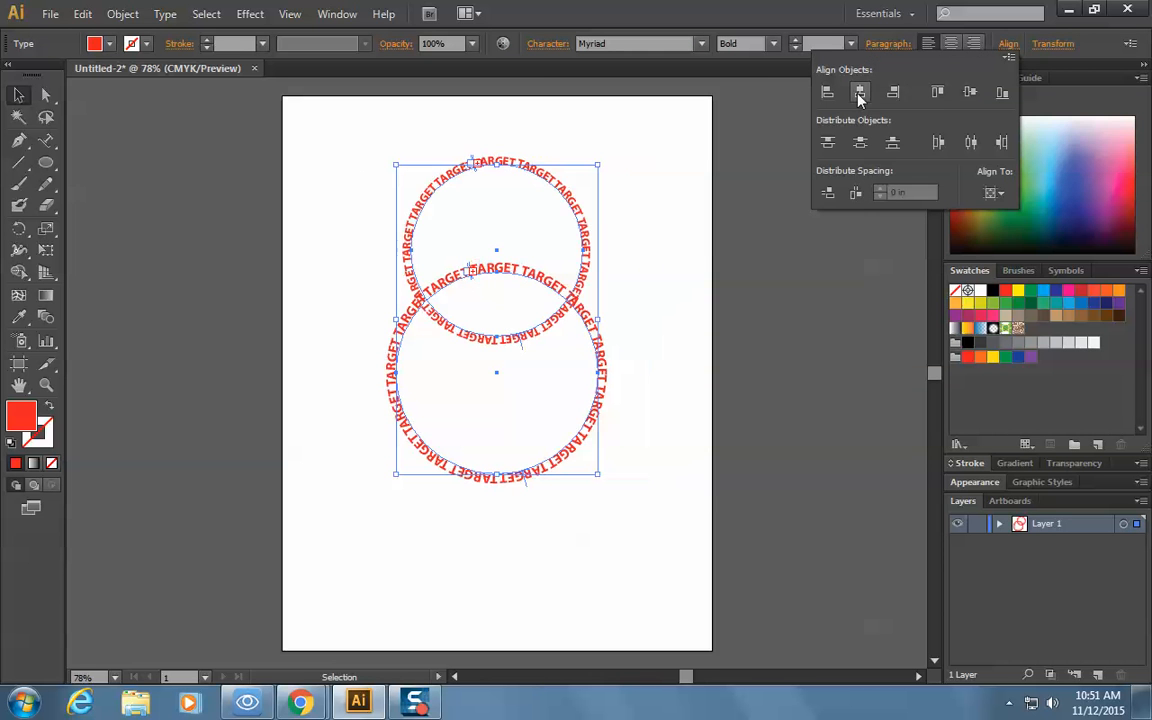
pyautogui.click(970, 92)
pyautogui.click(629, 315)
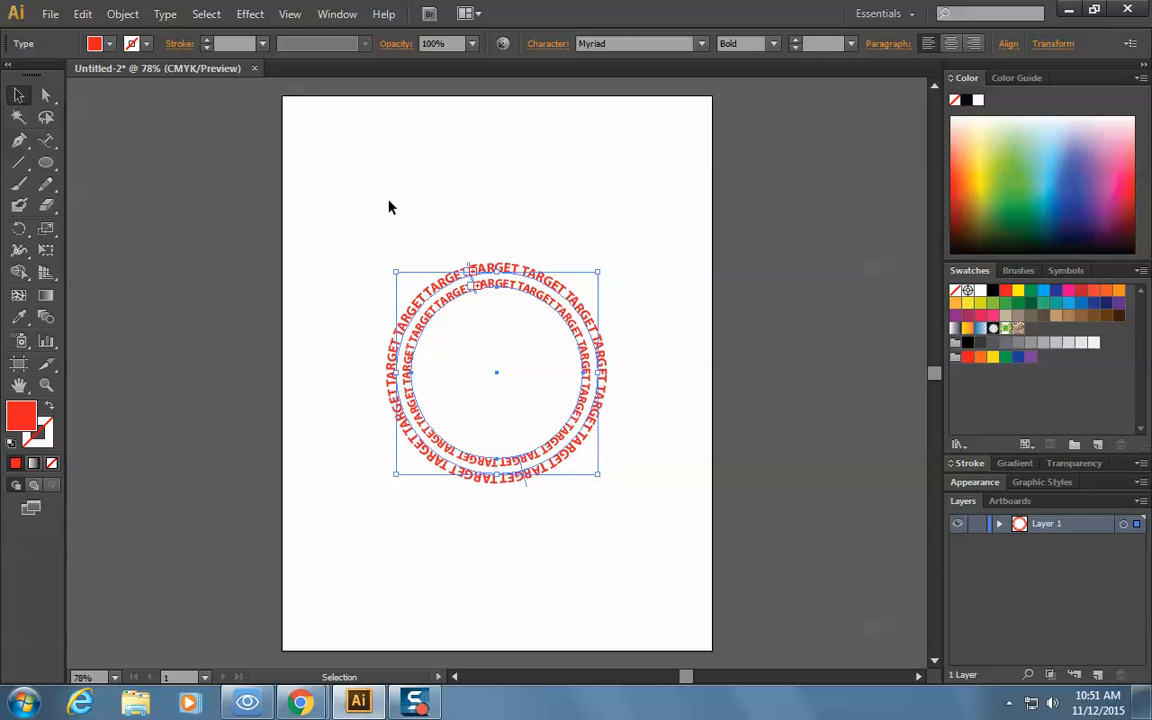
pyautogui.click(243, 310)
# Step: Copy the inner text ring and paste a duplicate over it
pyautogui.click(458, 307)
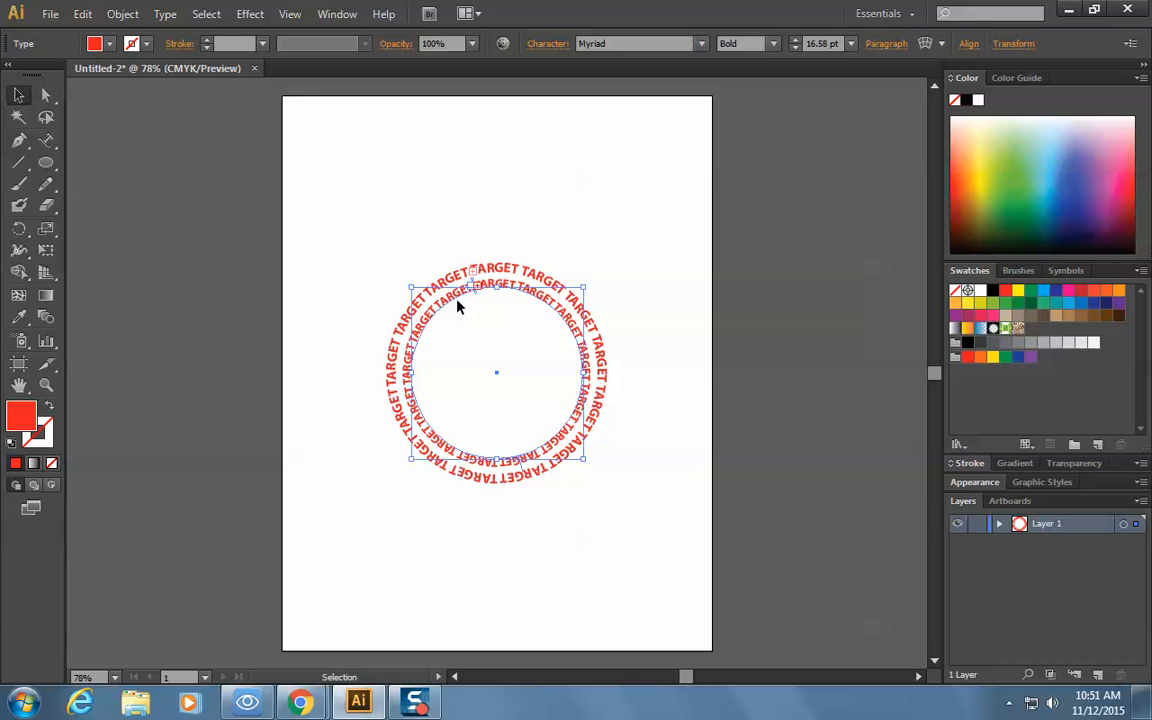
pyautogui.hotkey('ctrl', 'c')
pyautogui.hotkey('ctrl', 'f')
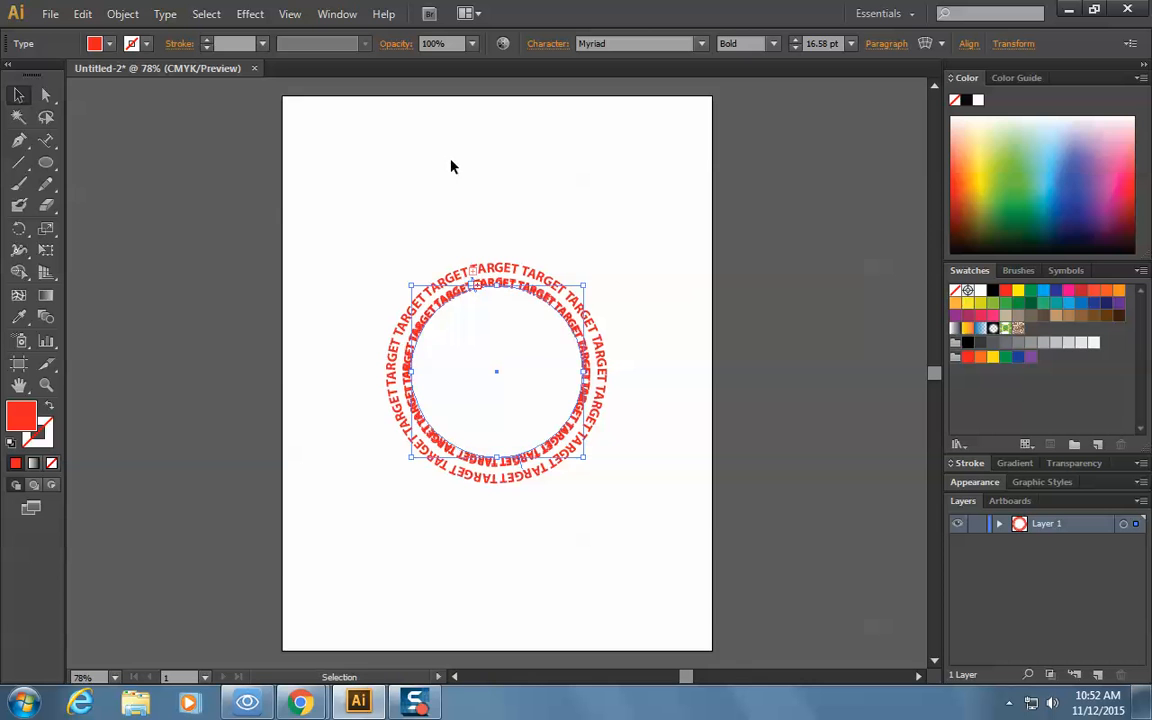
# Step: Scale the duplicated inner text ring uniformly to 70%
pyautogui.click(83, 14)
pyautogui.moveTo(131, 9)
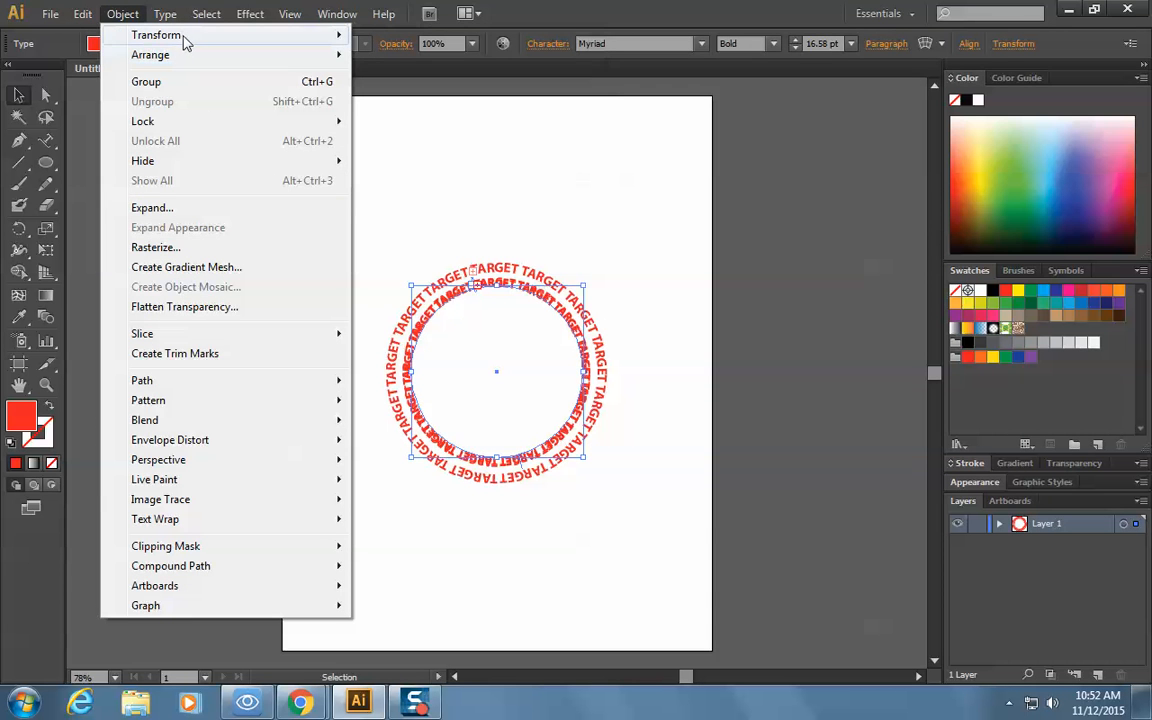
pyautogui.moveTo(185, 41)
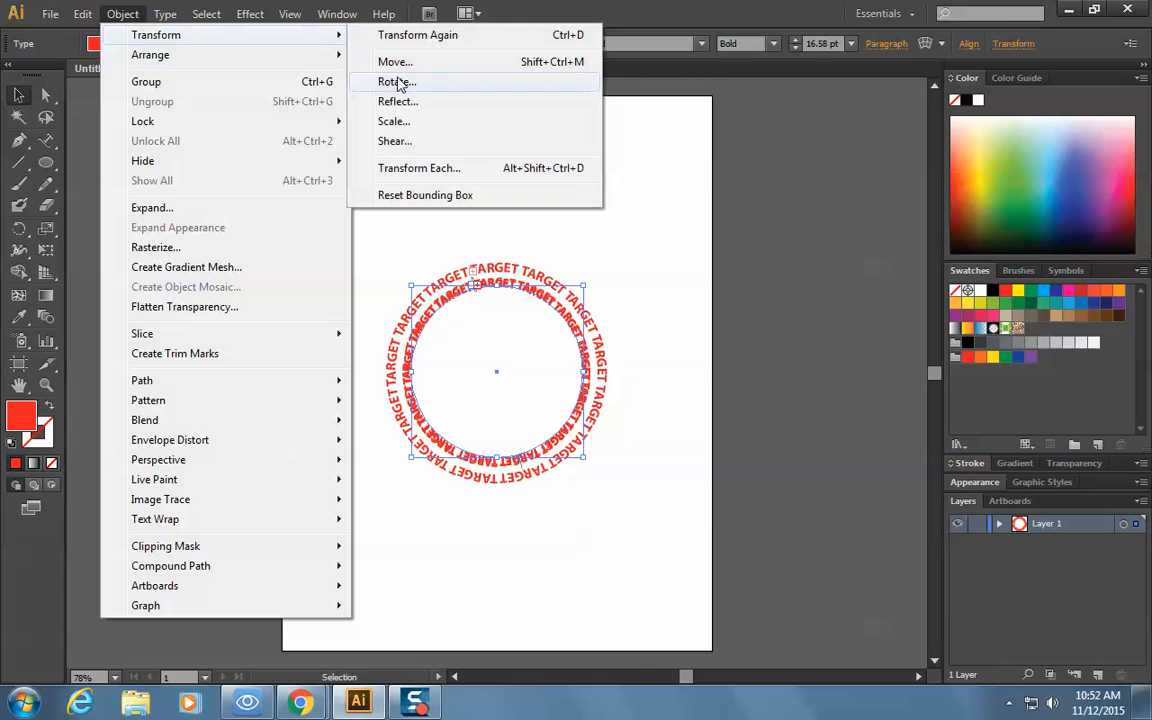
pyautogui.click(449, 122)
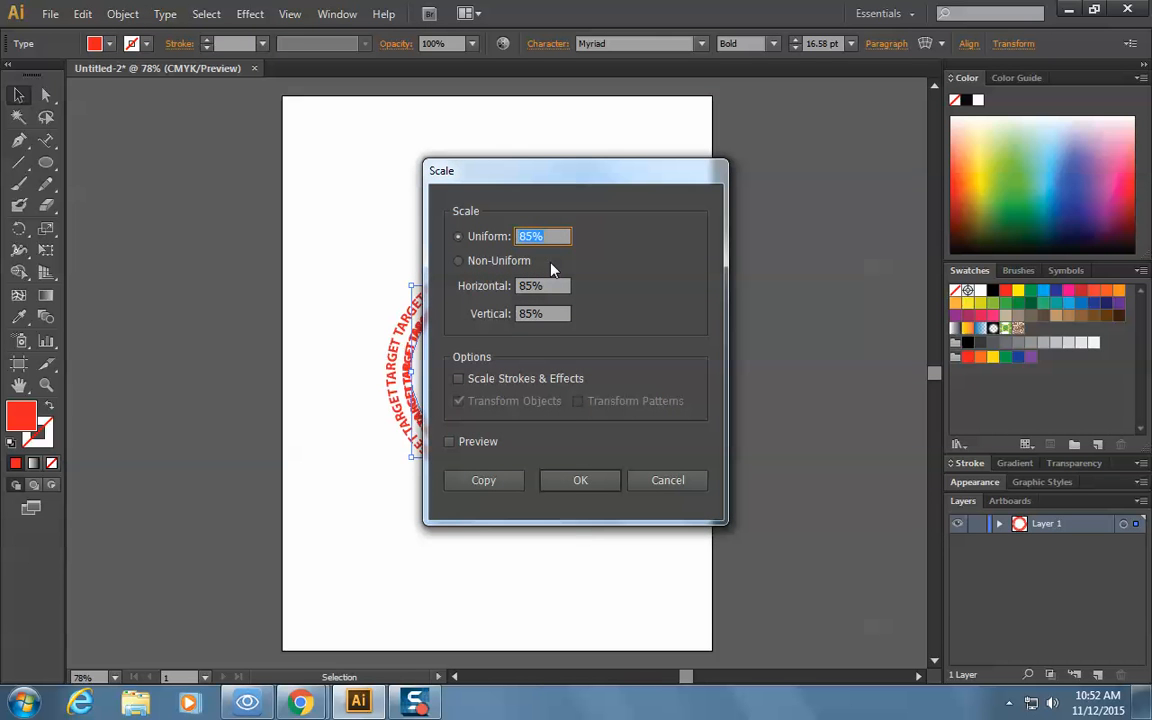
pyautogui.write('70')
pyautogui.hotkey('alt', 'Return')
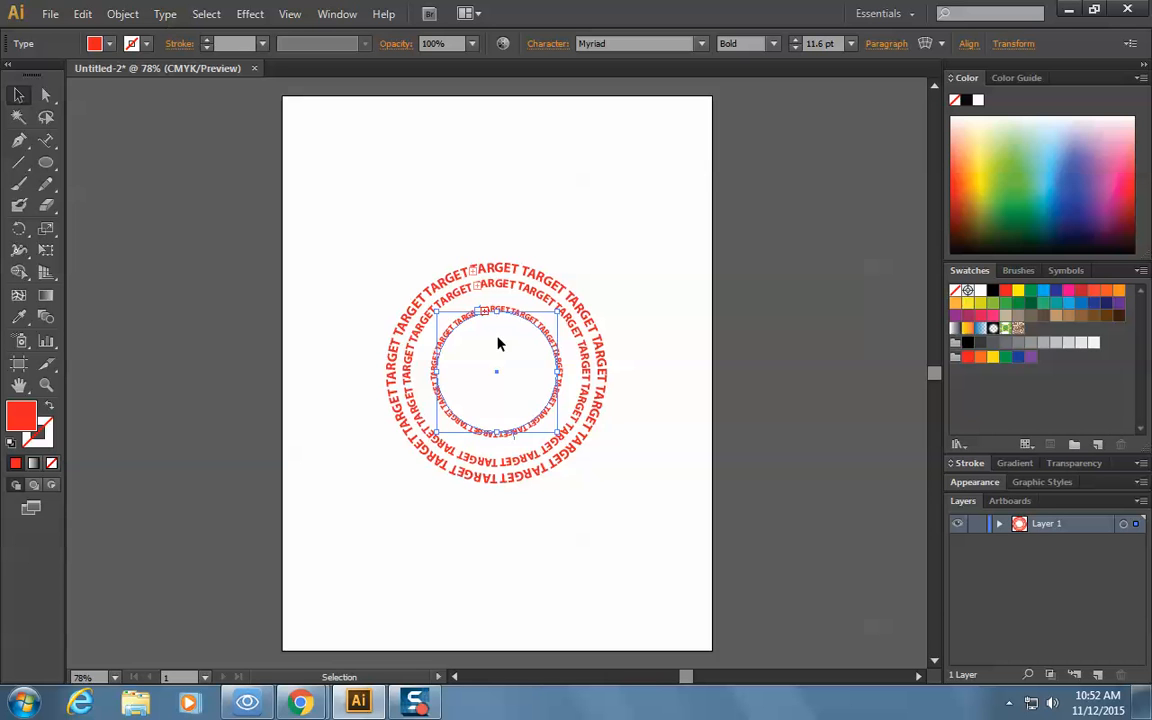
# Step: Enlarge the third ring to about 14.1 pt type, fit it just inside the second, and align its horizontal and vertical centres to the artboard
pyautogui.moveTo(436, 313); pyautogui.dragTo(395, 282)
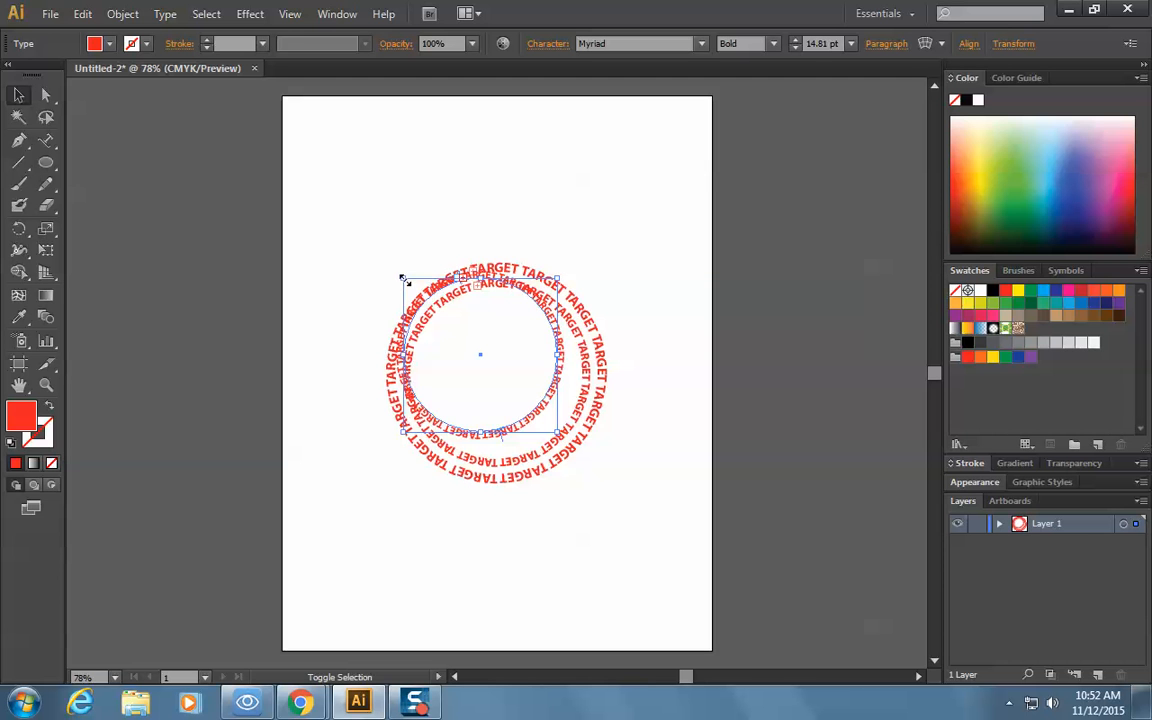
pyautogui.moveTo(404, 281); pyautogui.dragTo(408, 285)
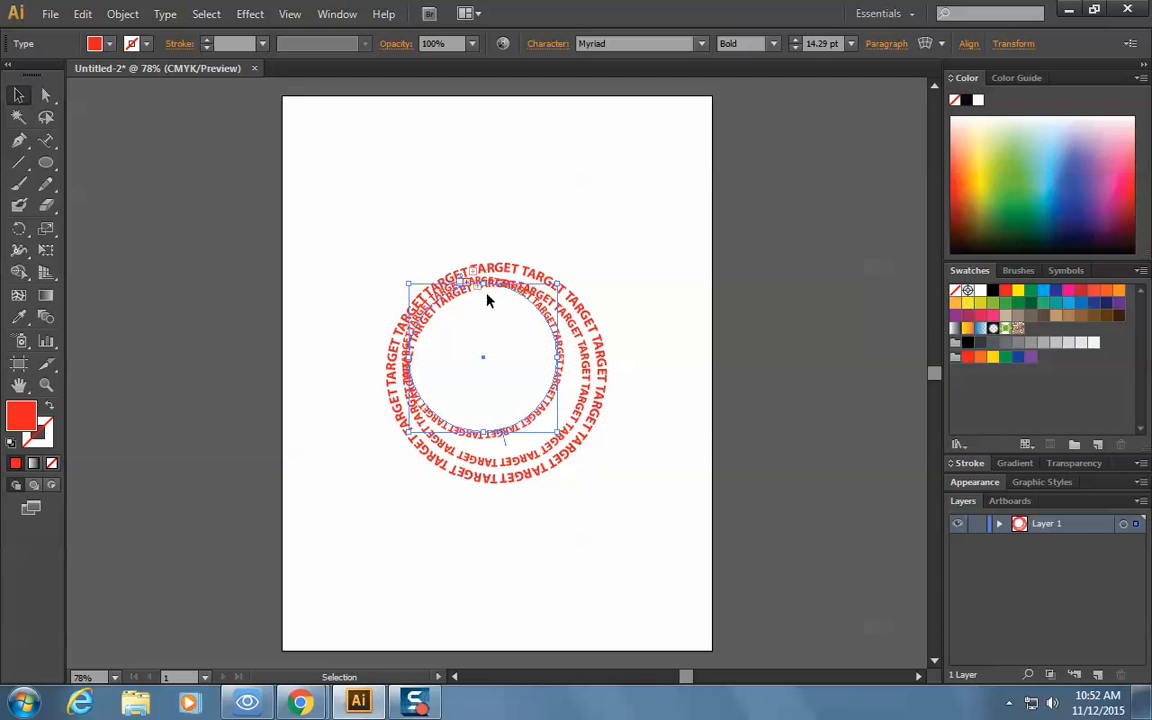
pyautogui.moveTo(516, 292); pyautogui.dragTo(526, 310)
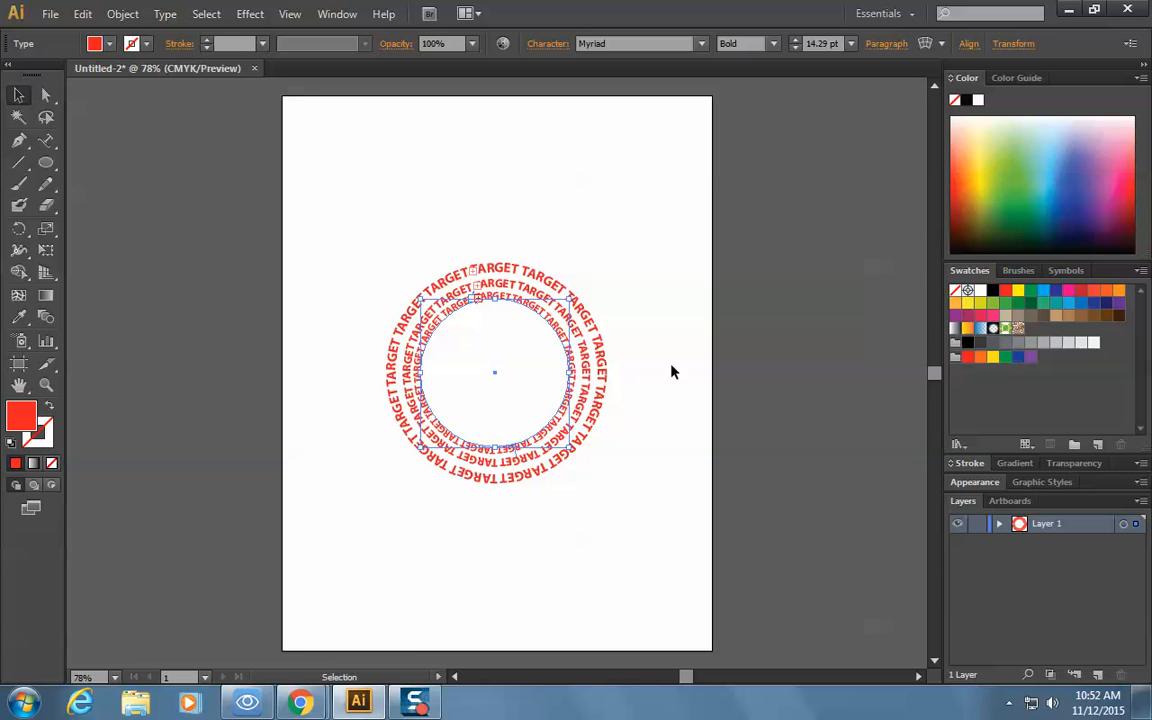
pyautogui.moveTo(421, 296); pyautogui.dragTo(424, 301)
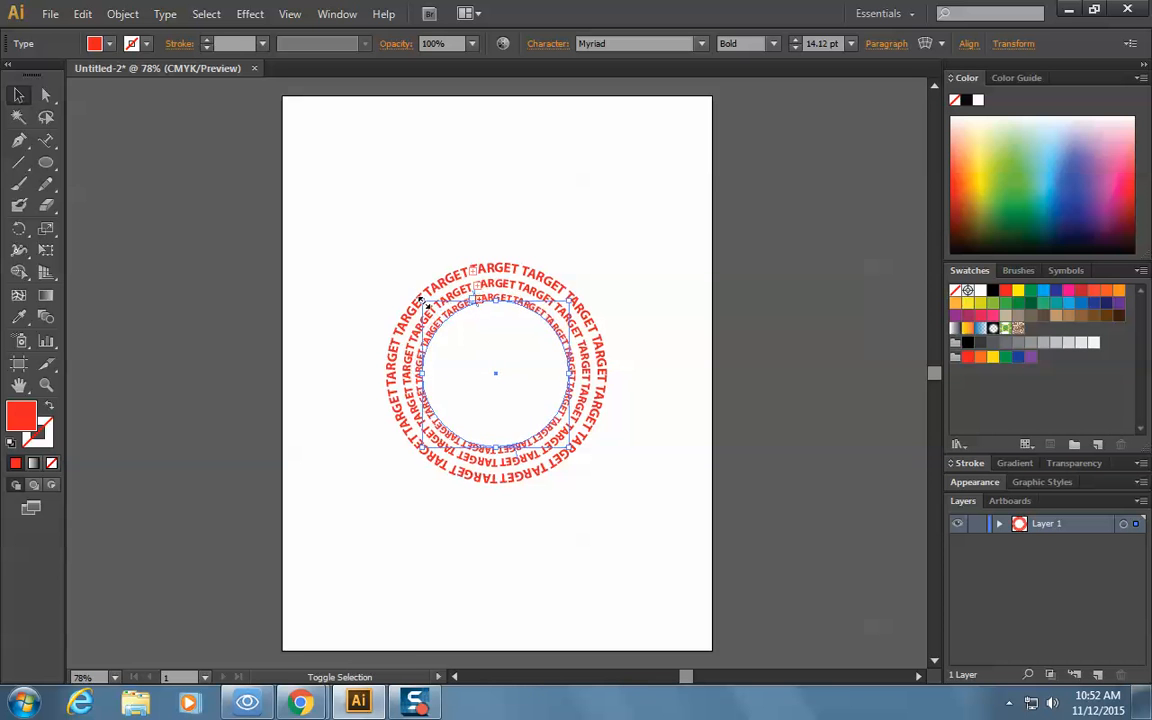
pyautogui.click(967, 44)
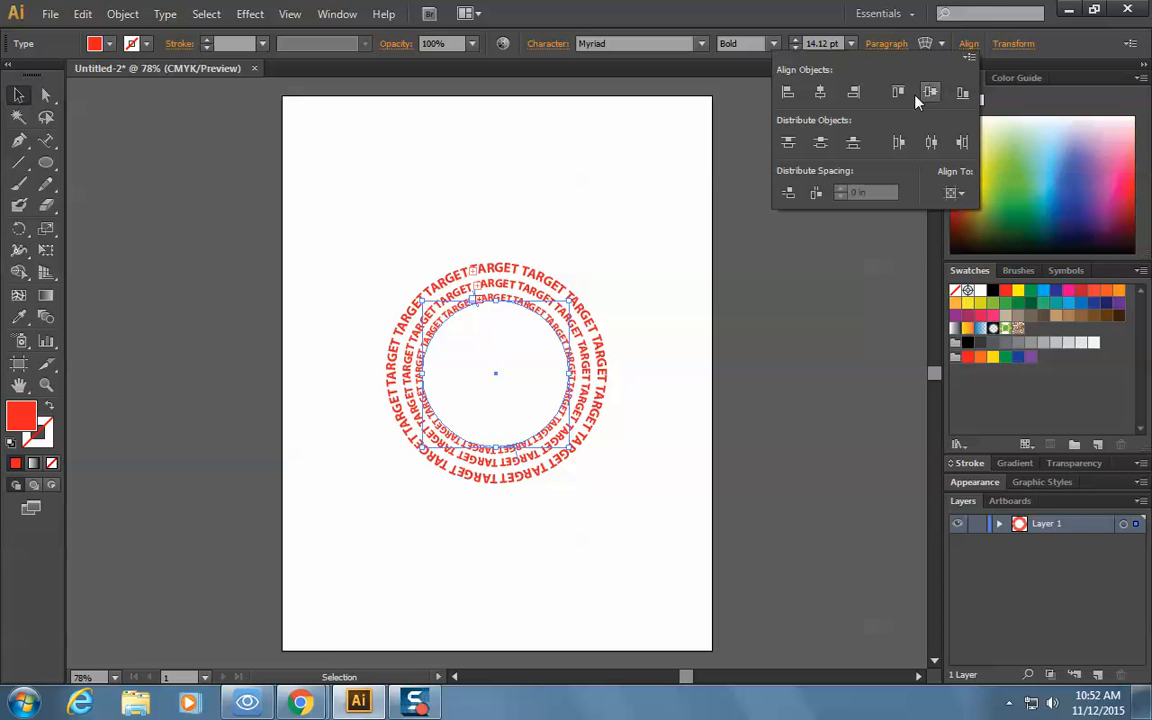
pyautogui.click(822, 91)
pyautogui.click(930, 91)
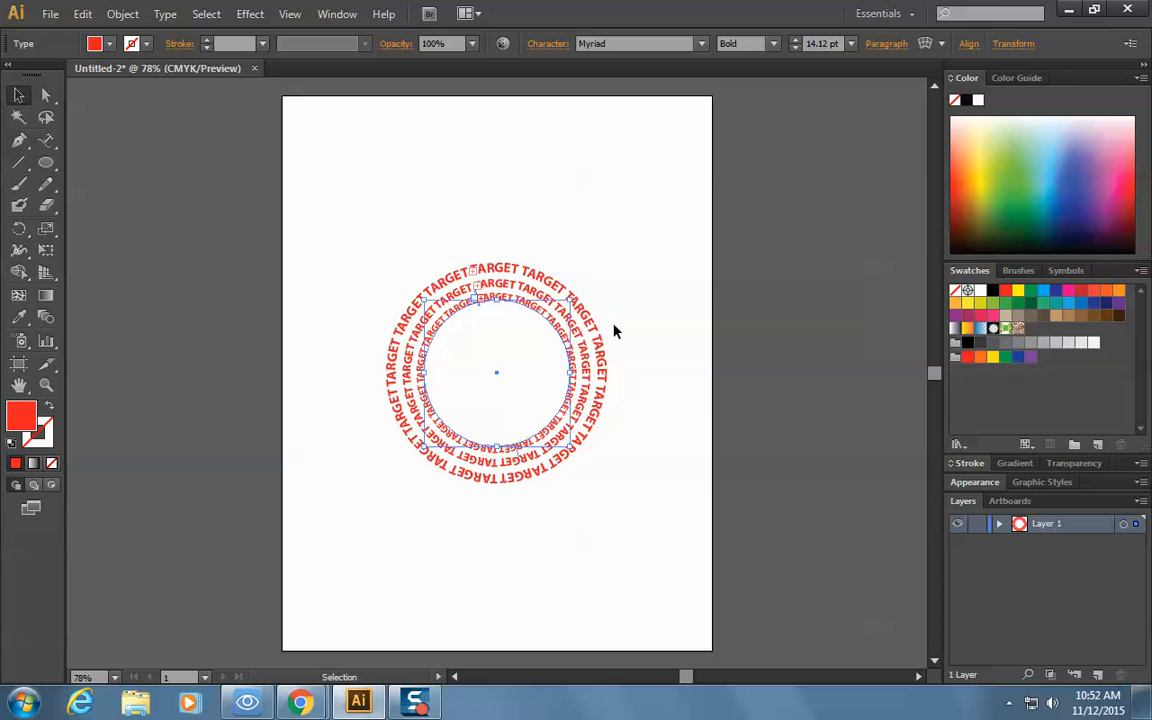
# Step: Paste a copy of the third ring in front, shrink it to about 12.9 pt type, and centre it horizontally and vertically
pyautogui.hotkey('ctrl', 'c')
pyautogui.hotkey('ctrl', 'f')
pyautogui.moveTo(425, 293); pyautogui.dragTo(443, 318)
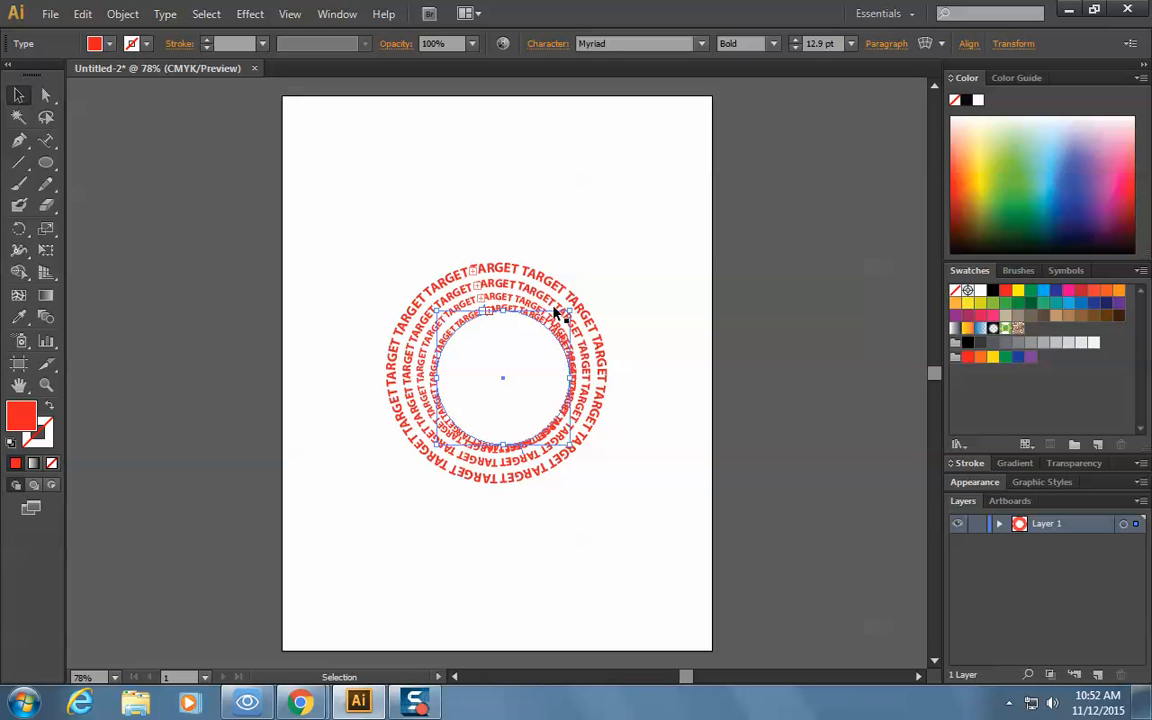
pyautogui.click(968, 44)
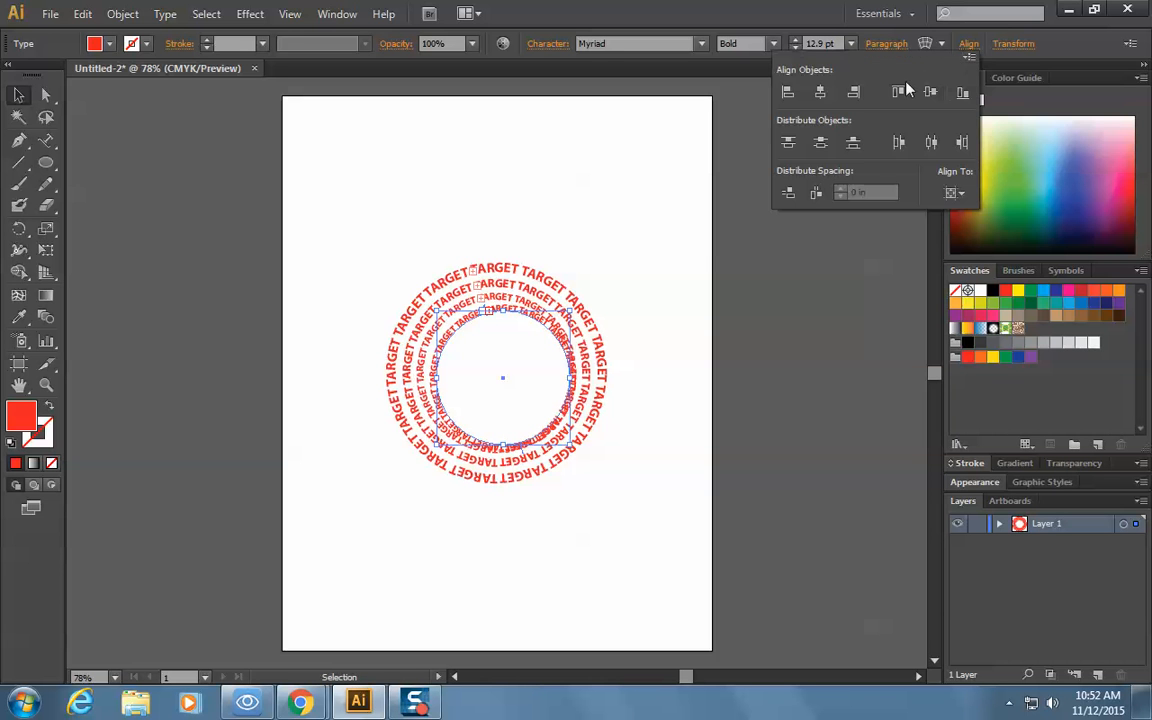
pyautogui.click(821, 93)
pyautogui.click(930, 93)
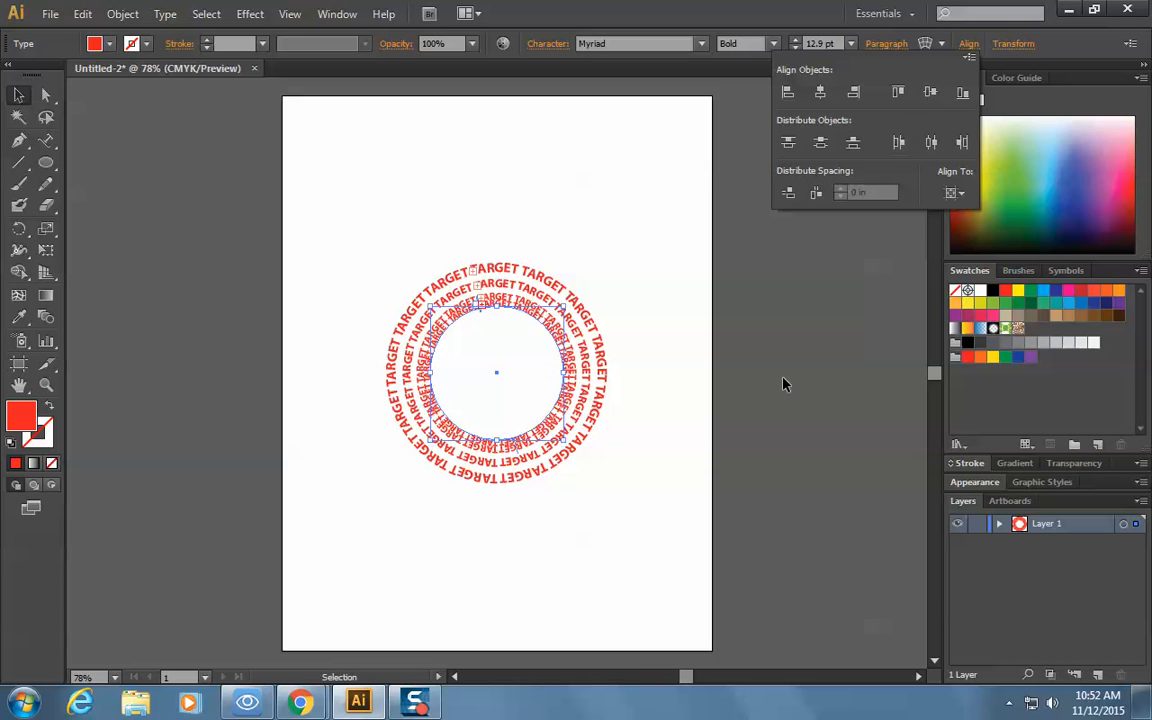
# Step: Shrink the fourth ring to about 12.2 pt type and realign its horizontal and vertical centres to the artboard
pyautogui.moveTo(428, 308); pyautogui.dragTo(436, 315)
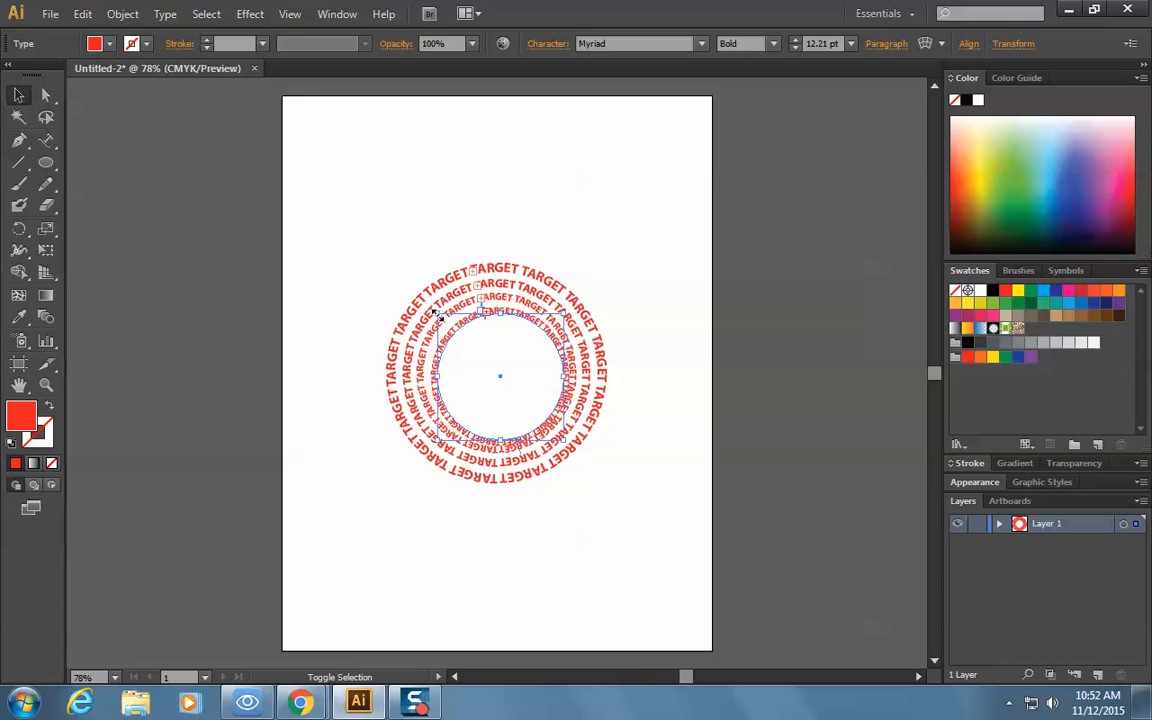
pyautogui.click(969, 44)
pyautogui.click(822, 92)
pyautogui.click(930, 92)
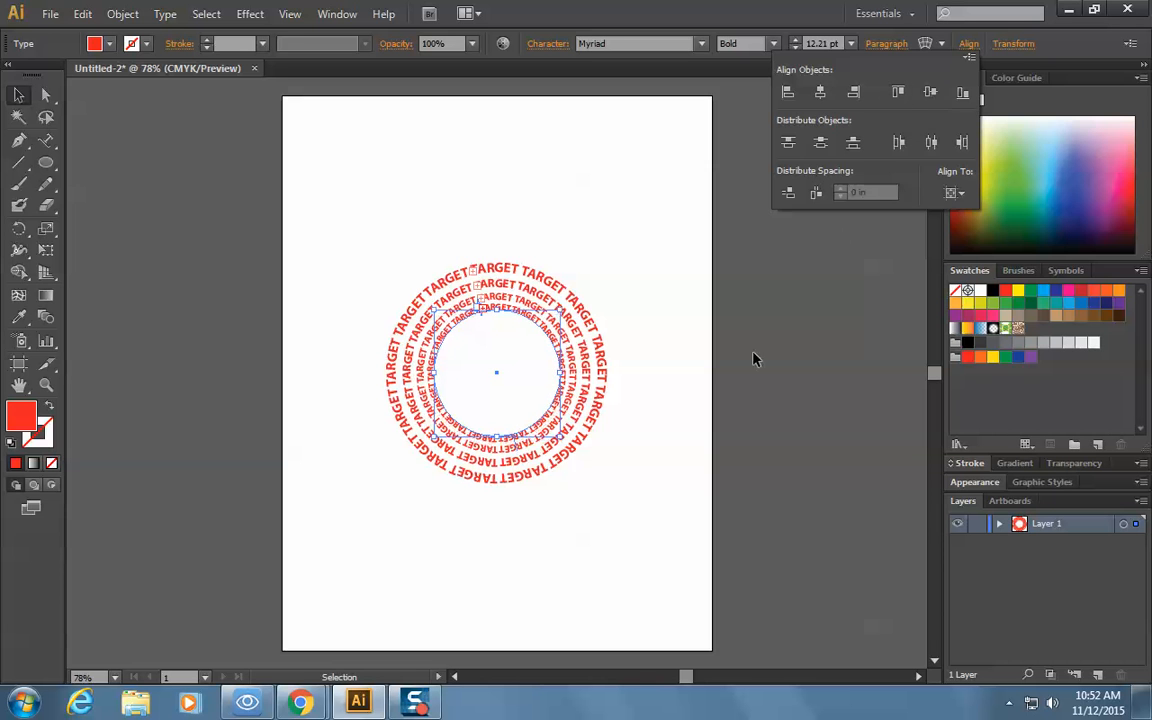
# Step: Duplicate the fourth ring in place, shrink the copy to about 10.7 pt type, and centre it horizontally and vertically
pyautogui.click(477, 266)
pyautogui.click(488, 234)
pyautogui.click(533, 322)
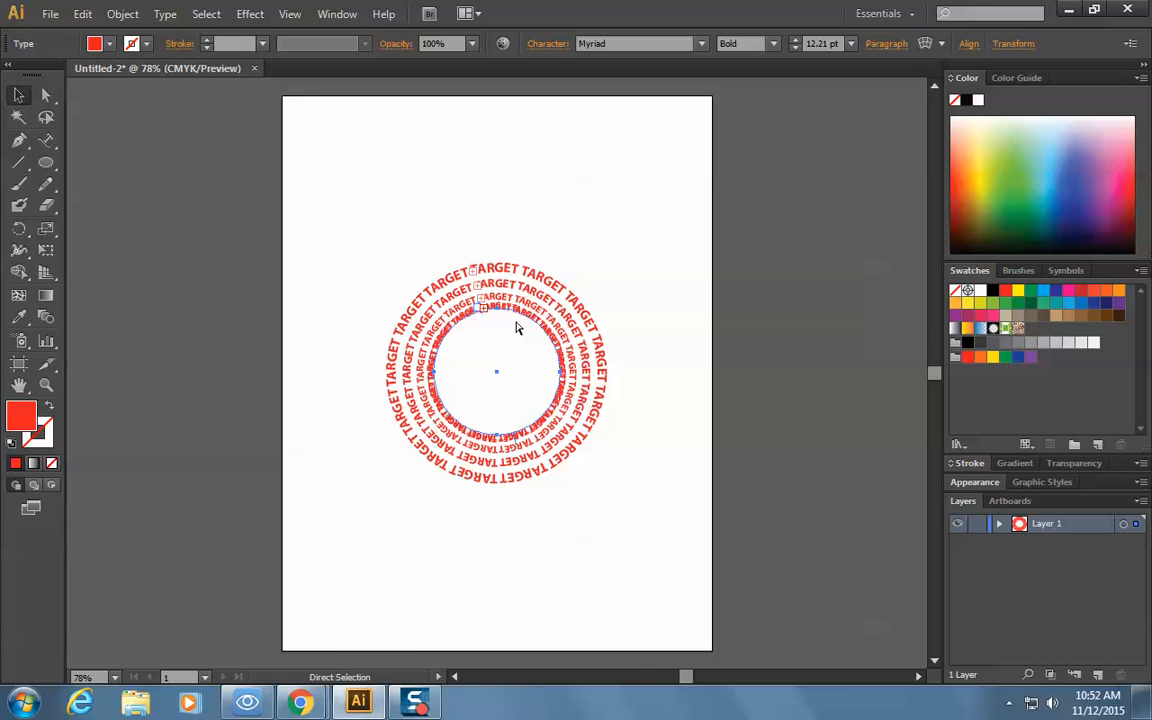
pyautogui.moveTo(432, 306); pyautogui.dragTo(450, 325)
pyautogui.click(968, 43)
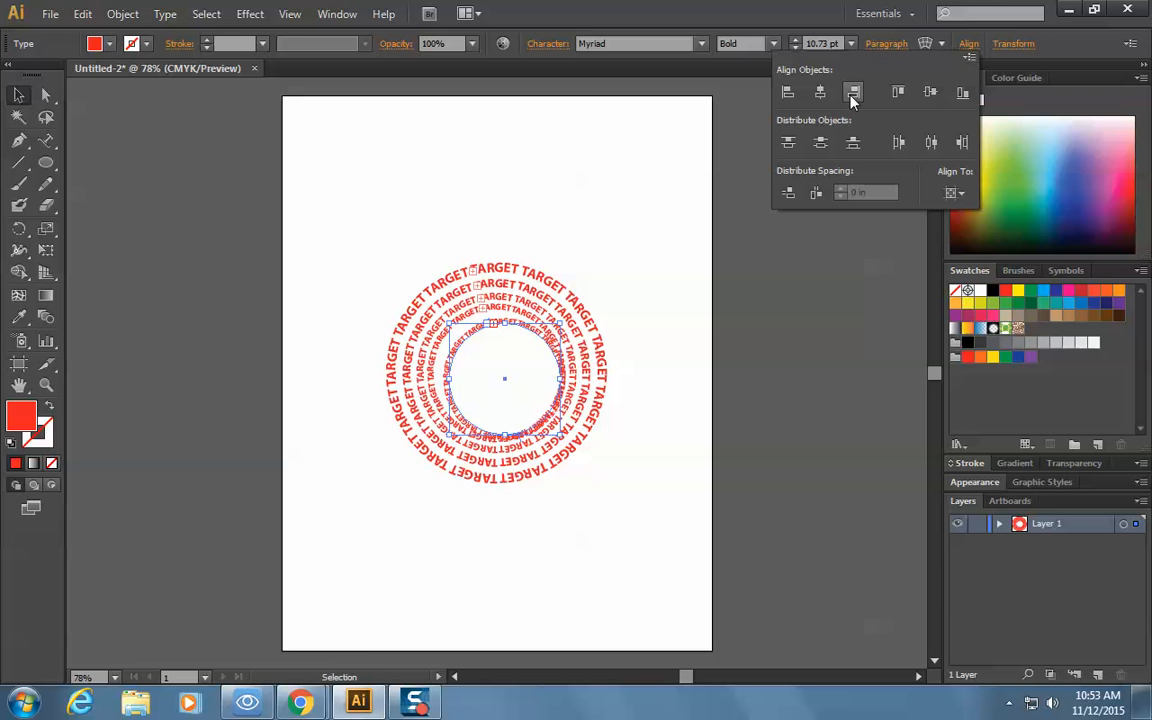
pyautogui.click(821, 92)
pyautogui.click(929, 93)
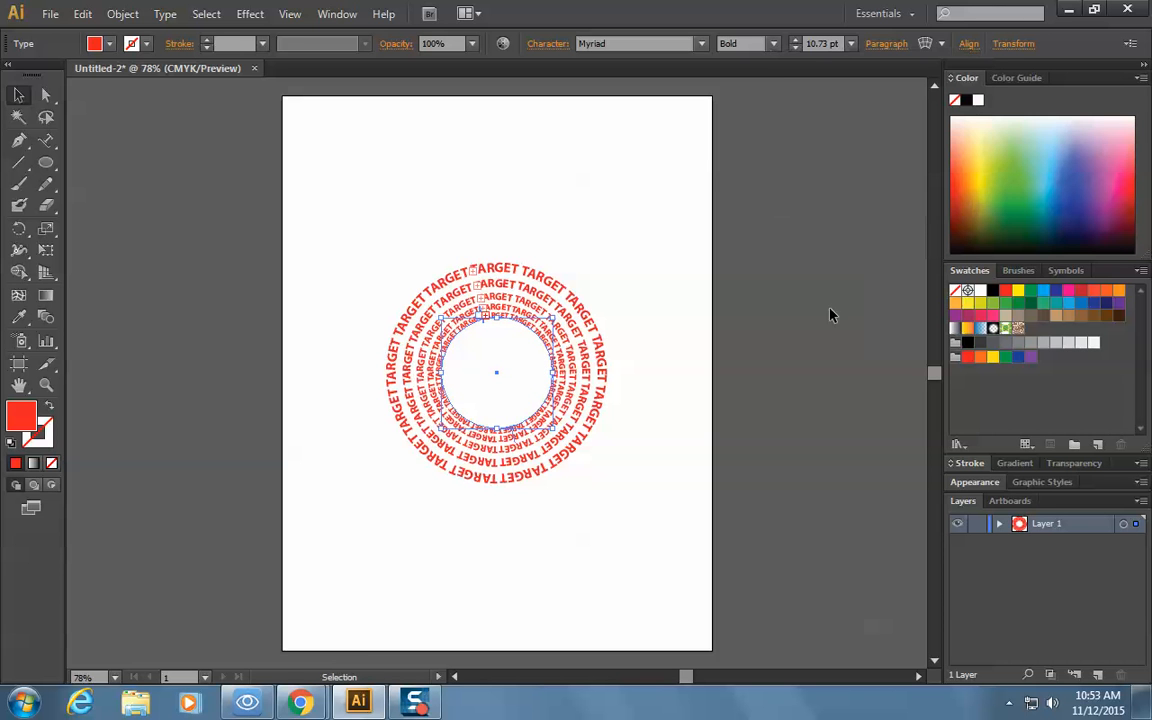
# Step: Shrink the fifth ring to about 10.5 pt type and realign its horizontal and vertical centres to the artboard
pyautogui.moveTo(441, 318); pyautogui.dragTo(444, 321)
pyautogui.click(969, 44)
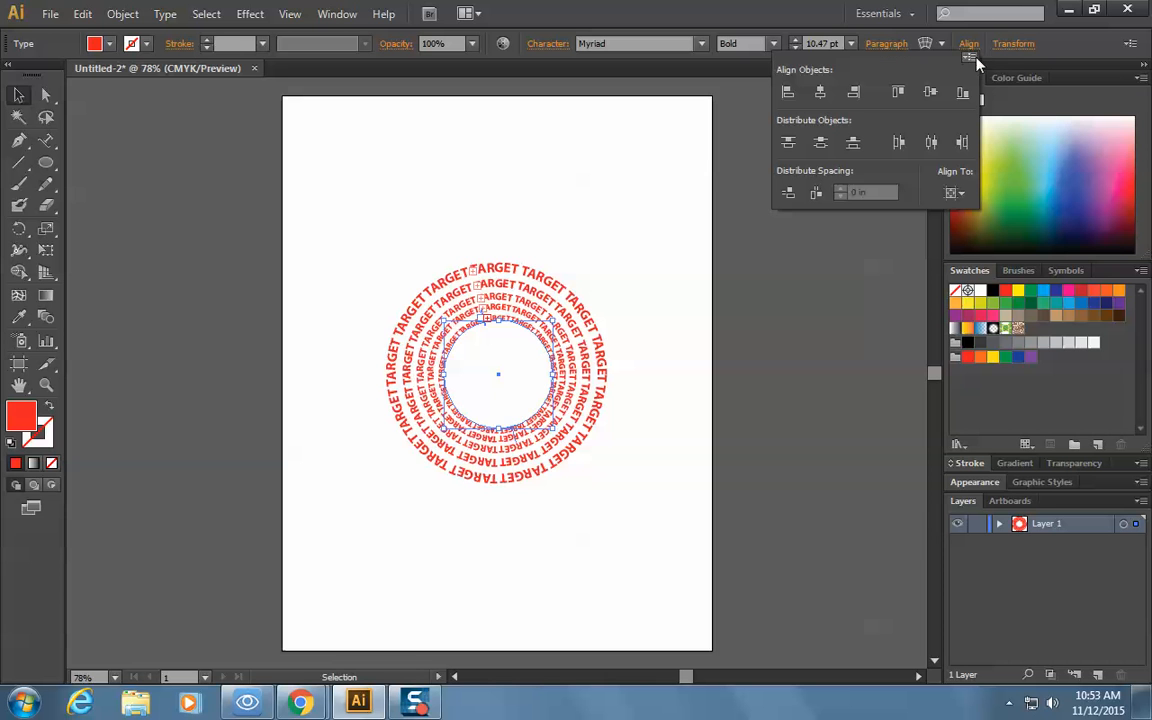
pyautogui.click(820, 94)
pyautogui.click(929, 93)
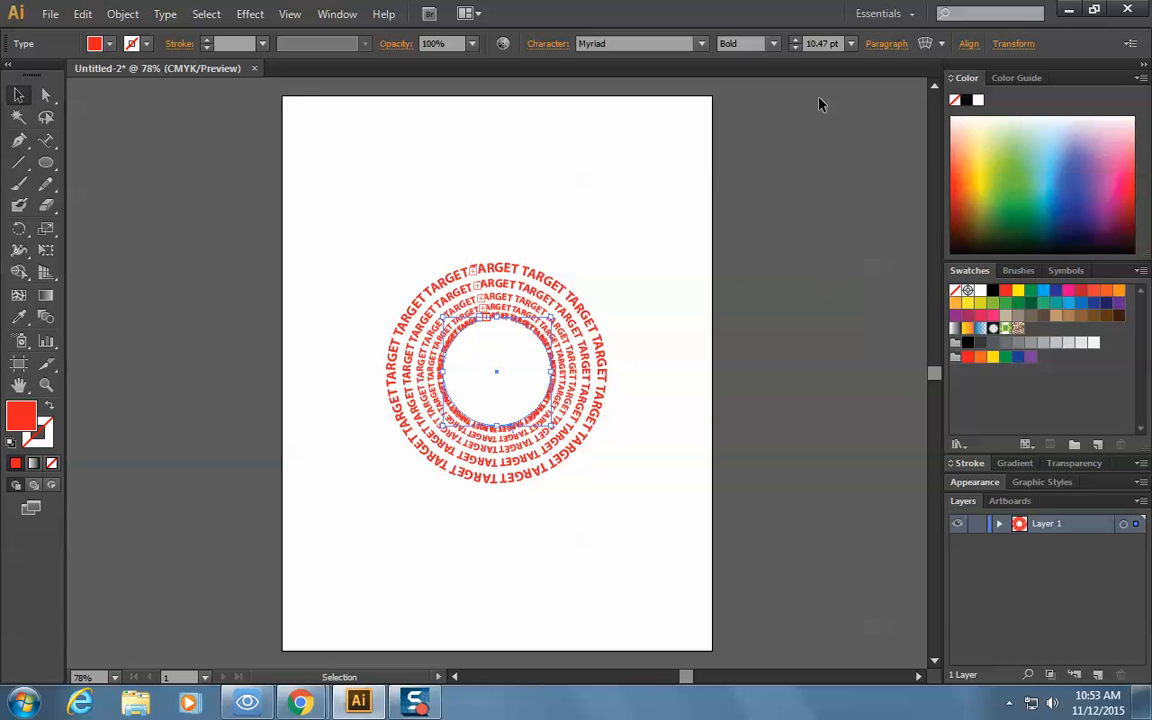
# Step: Duplicate the fifth ring in place, shrink the copy to about 9.3 pt type, and centre it on the artboard
pyautogui.moveTo(442, 315); pyautogui.dragTo(458, 328)
pyautogui.click(969, 43)
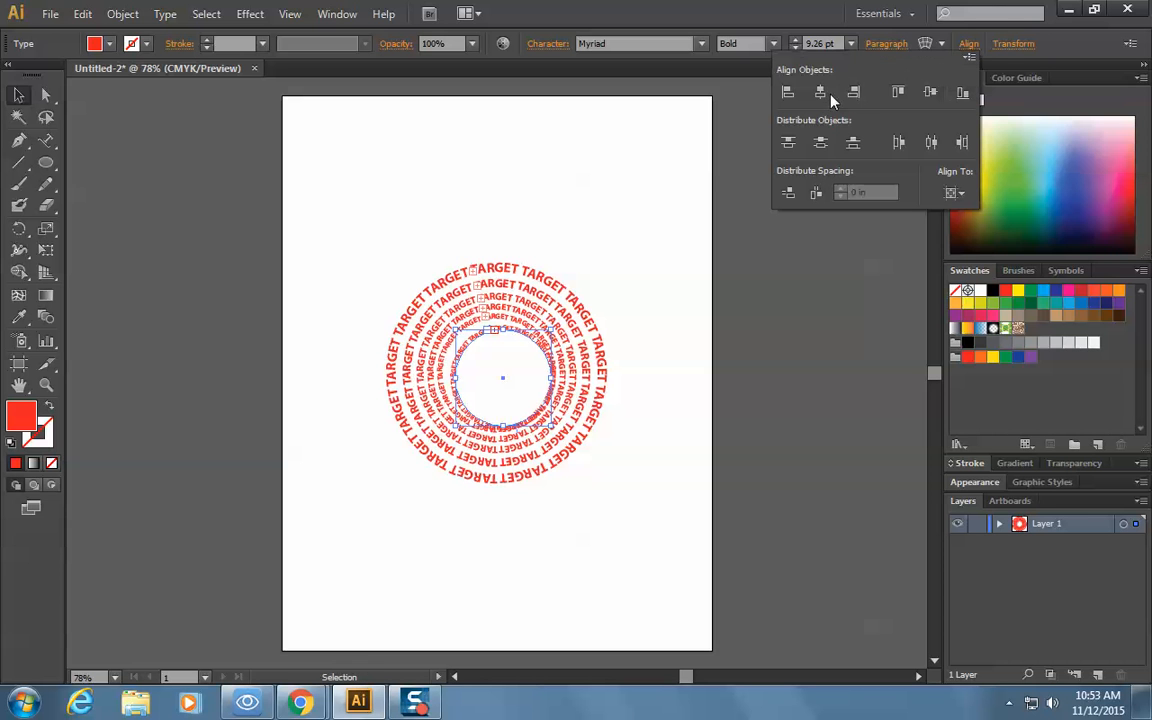
pyautogui.click(856, 92)
pyautogui.click(931, 93)
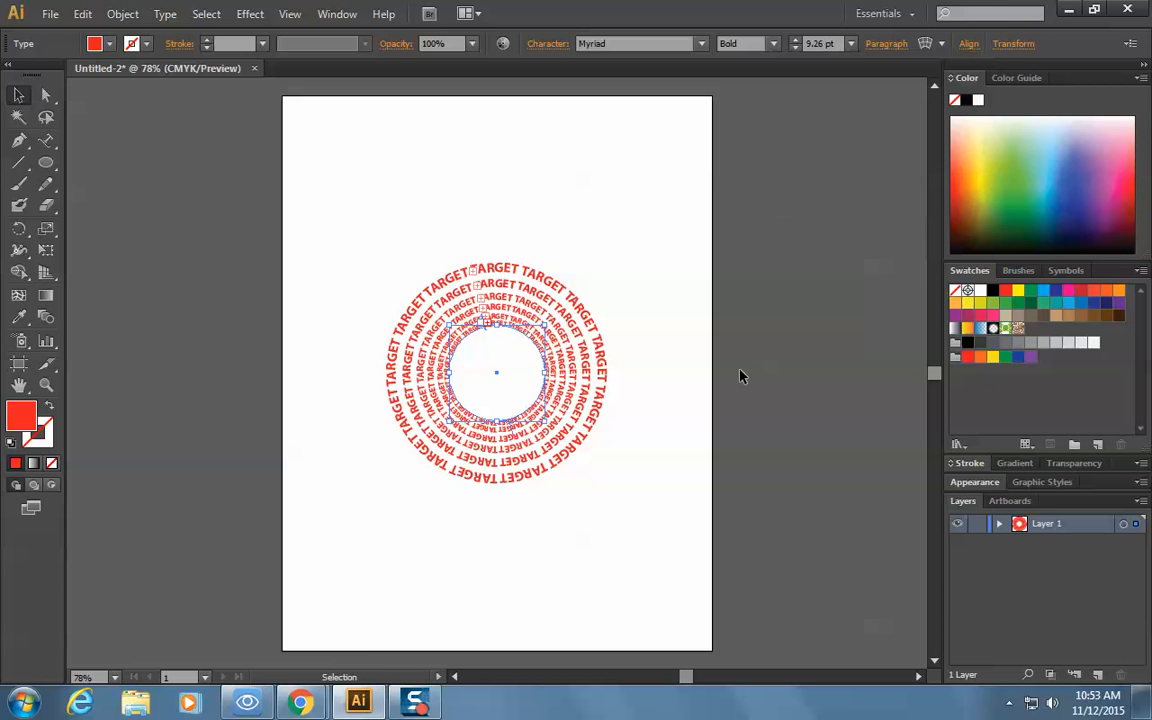
# Step: Shrink the sixth ring to about 8.7 pt type, realign both its centres to the artboard, and deselect it
pyautogui.moveTo(450, 326); pyautogui.dragTo(458, 333)
pyautogui.click(975, 42)
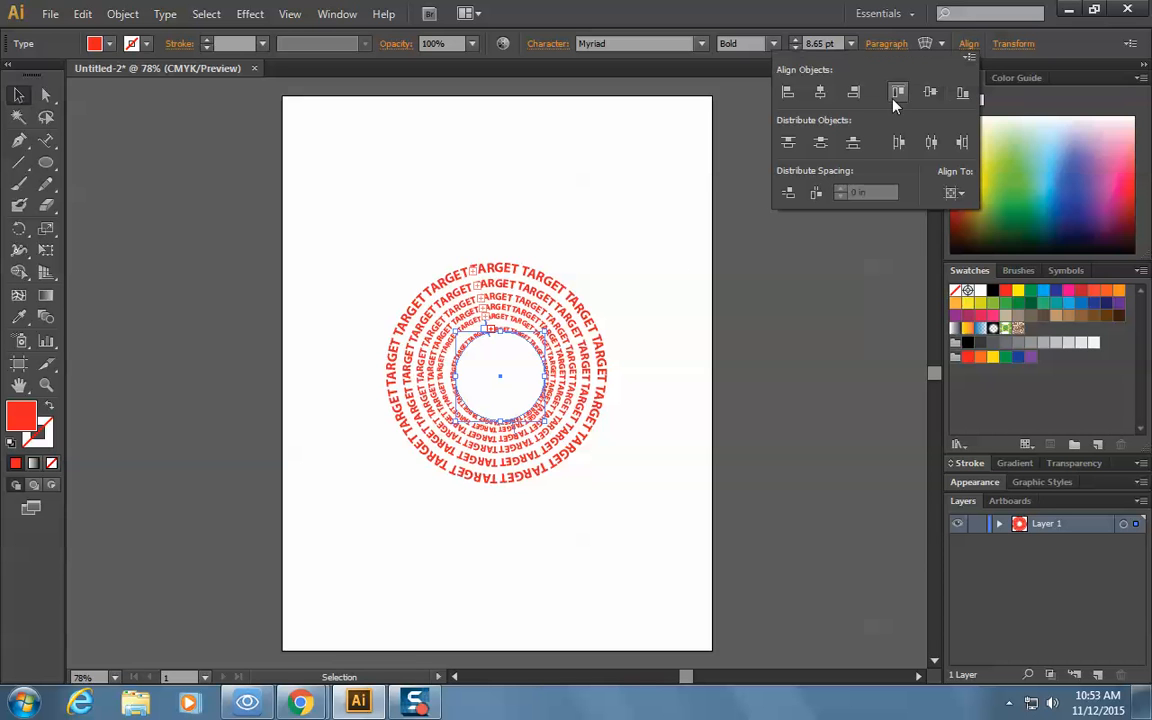
pyautogui.click(820, 93)
pyautogui.click(931, 93)
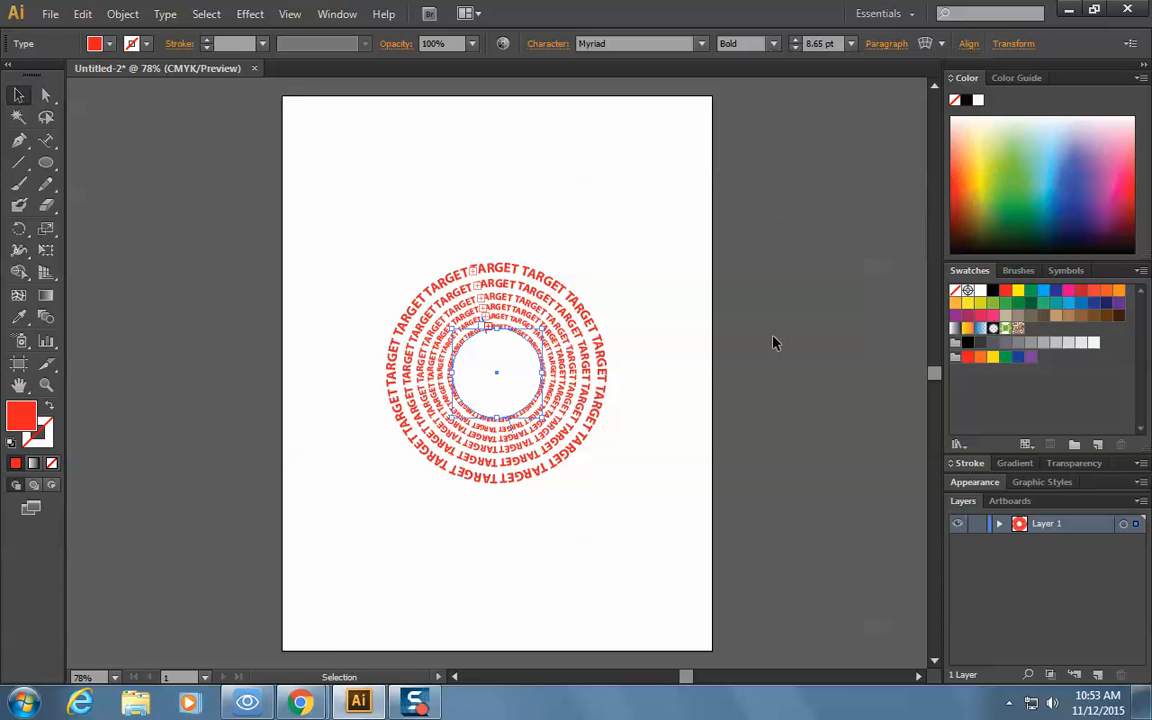
pyautogui.click(406, 179)
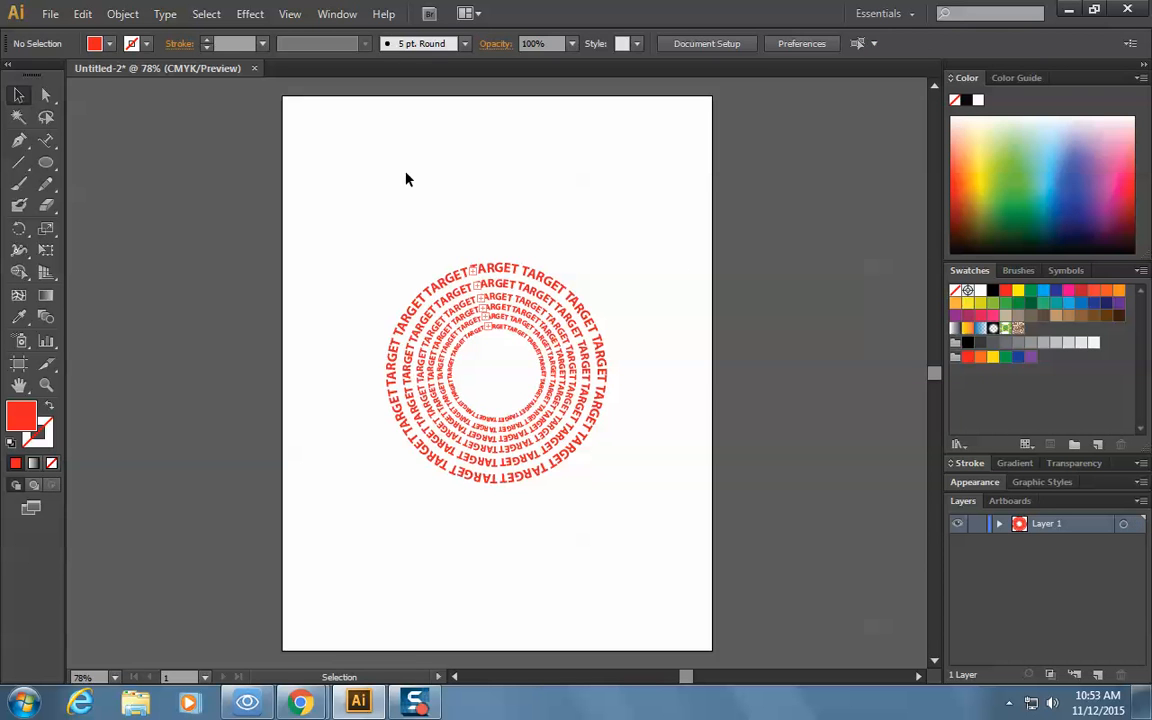
# Step: Flow the outermost ring's overset text into a new threaded circle beside the target
pyautogui.hotkey('ctrl', '+')
pyautogui.hotkey('ctrl', '+')
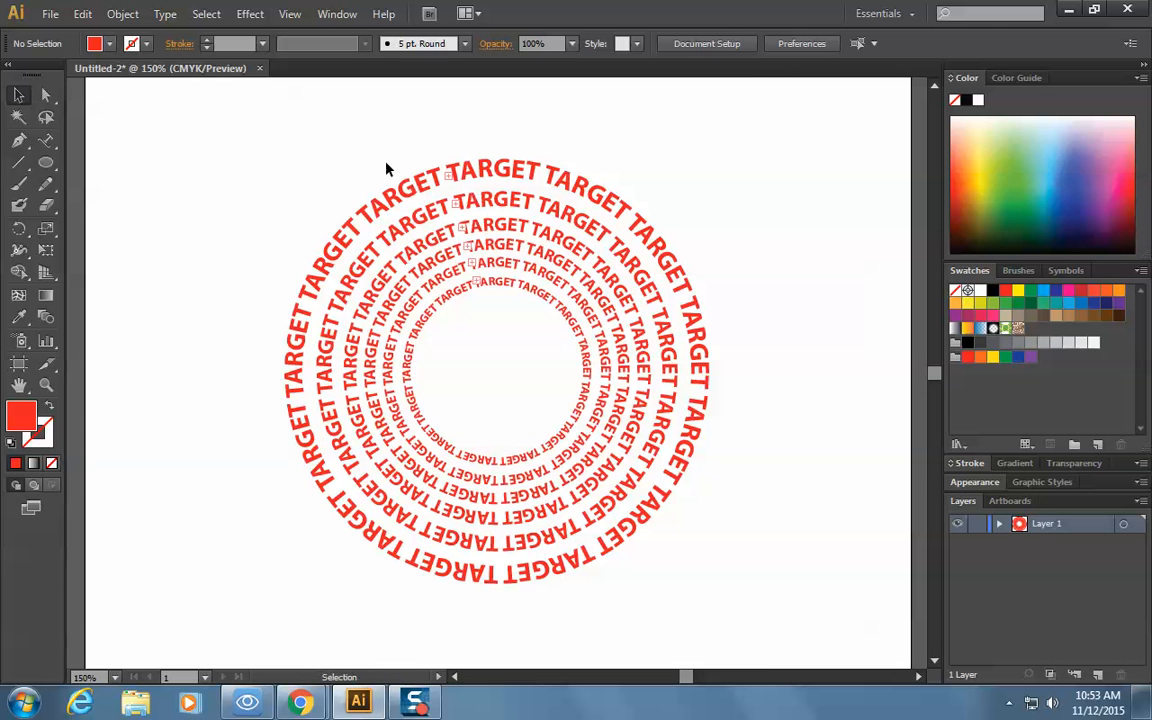
pyautogui.click(449, 183)
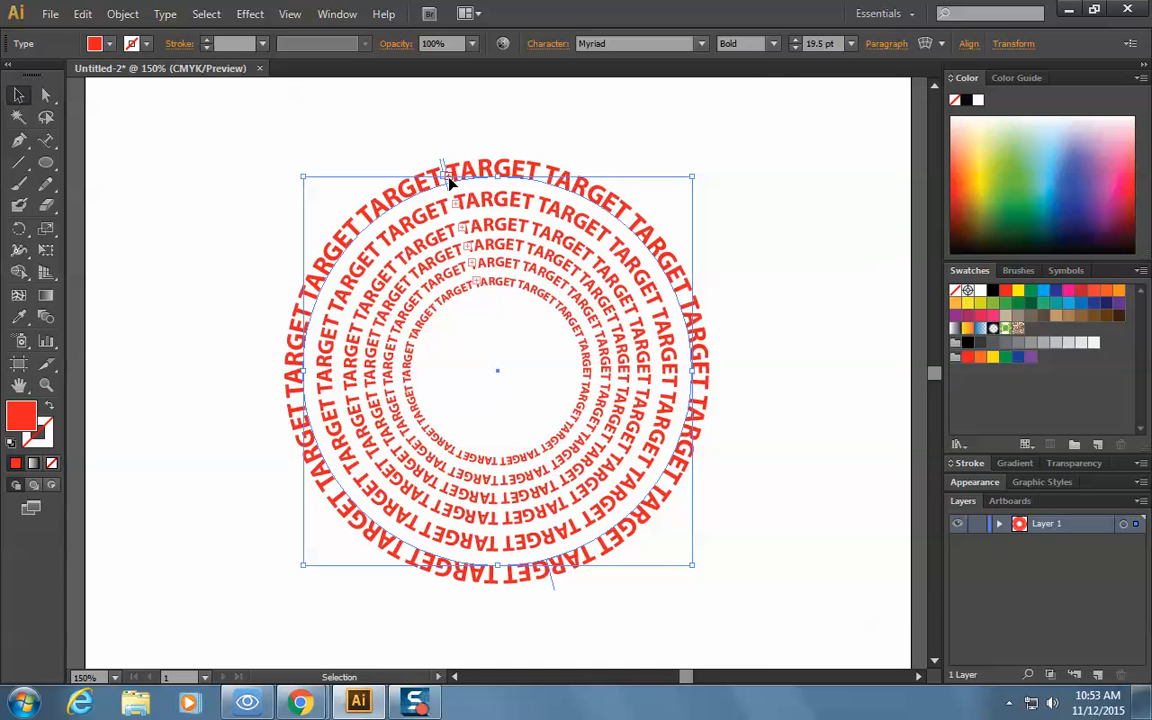
pyautogui.moveTo(449, 181); pyautogui.dragTo(849, 370)
pyautogui.click(414, 154)
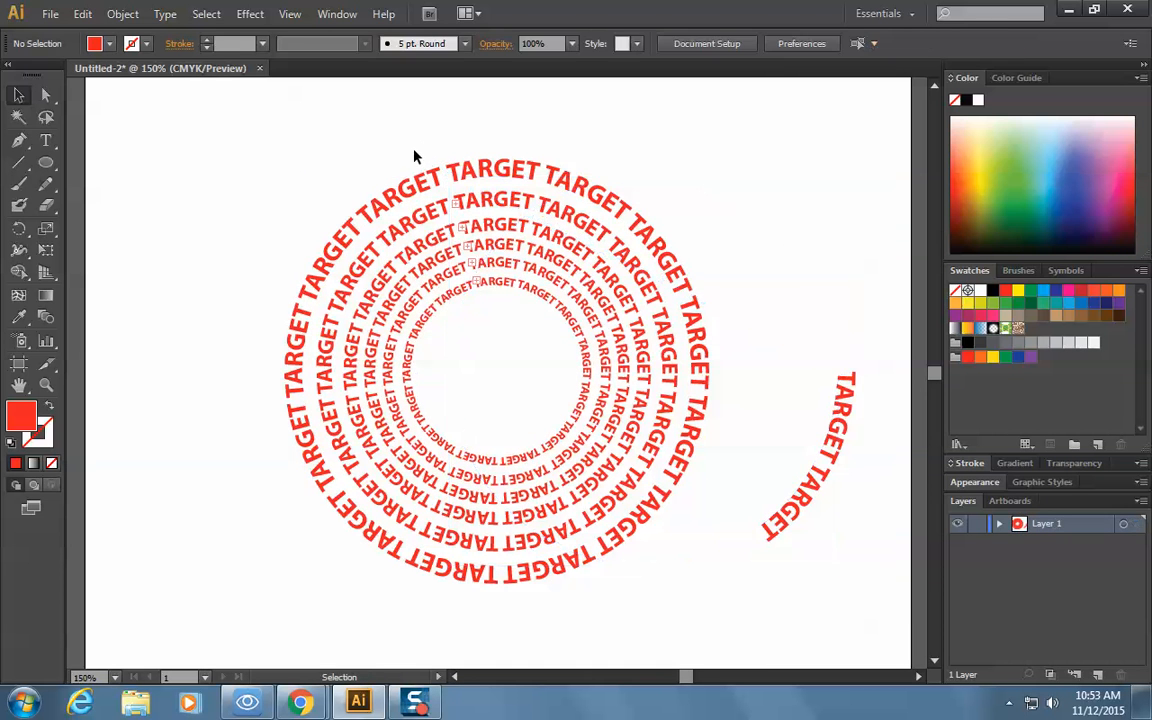
# Step: Delete the overflow TARGET text from the circle threaded to the outermost ring
pyautogui.doubleClick(457, 205)
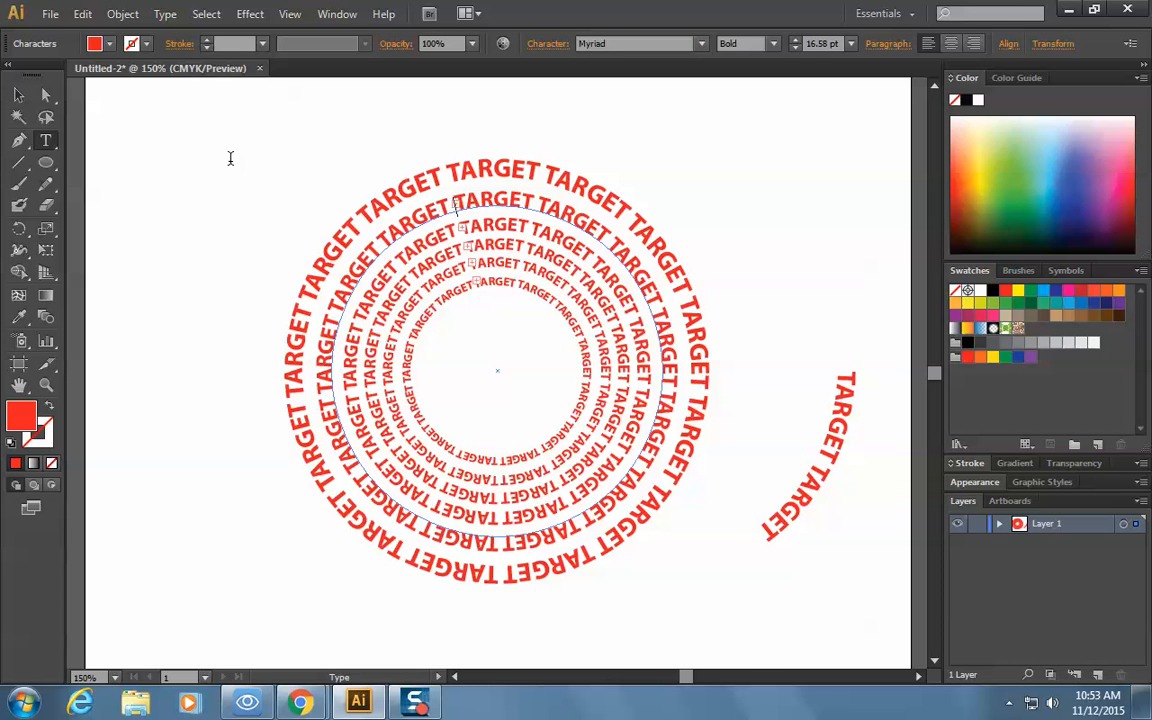
pyautogui.click(765, 528)
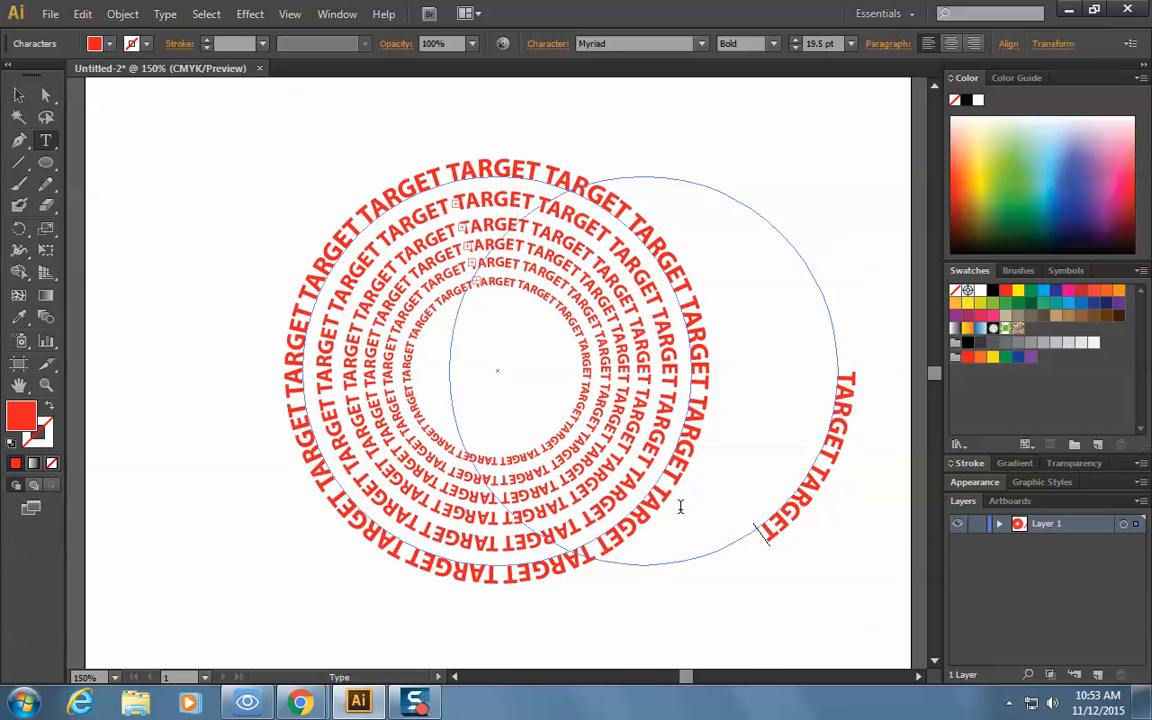
pyautogui.click(18, 95)
pyautogui.click(487, 218)
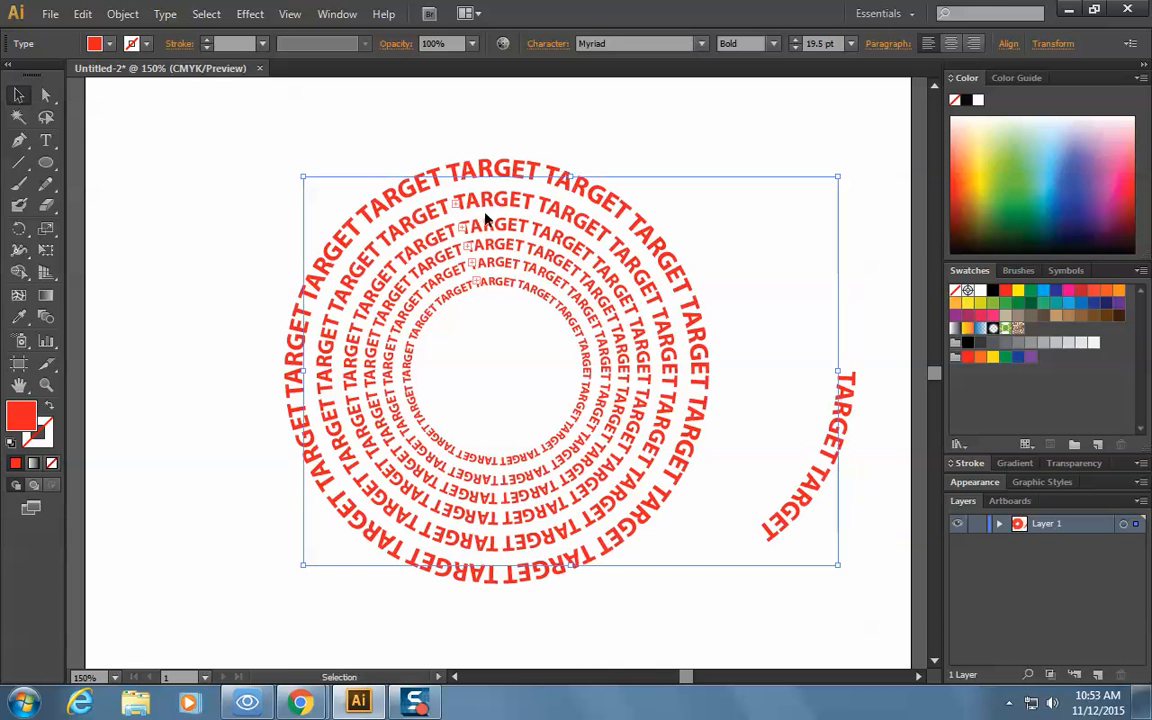
pyautogui.click(845, 376)
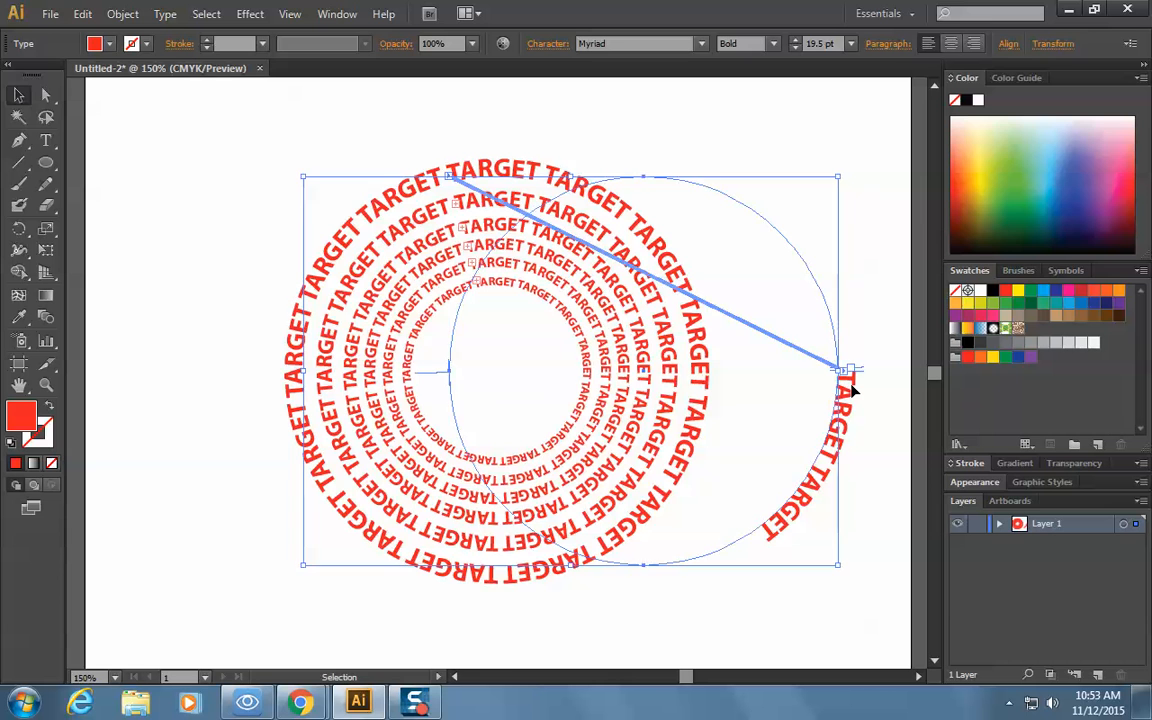
pyautogui.click(45, 140)
pyautogui.moveTo(674, 478); pyautogui.dragTo(762, 535)
pyautogui.click(762, 535)
pyautogui.moveTo(850, 360)
pyautogui.mouseDown()
pyautogui.moveTo(846, 419)
pyautogui.moveTo(815, 498)
pyautogui.moveTo(852, 371)
pyautogui.mouseUp()
pyautogui.press('BackSpace')
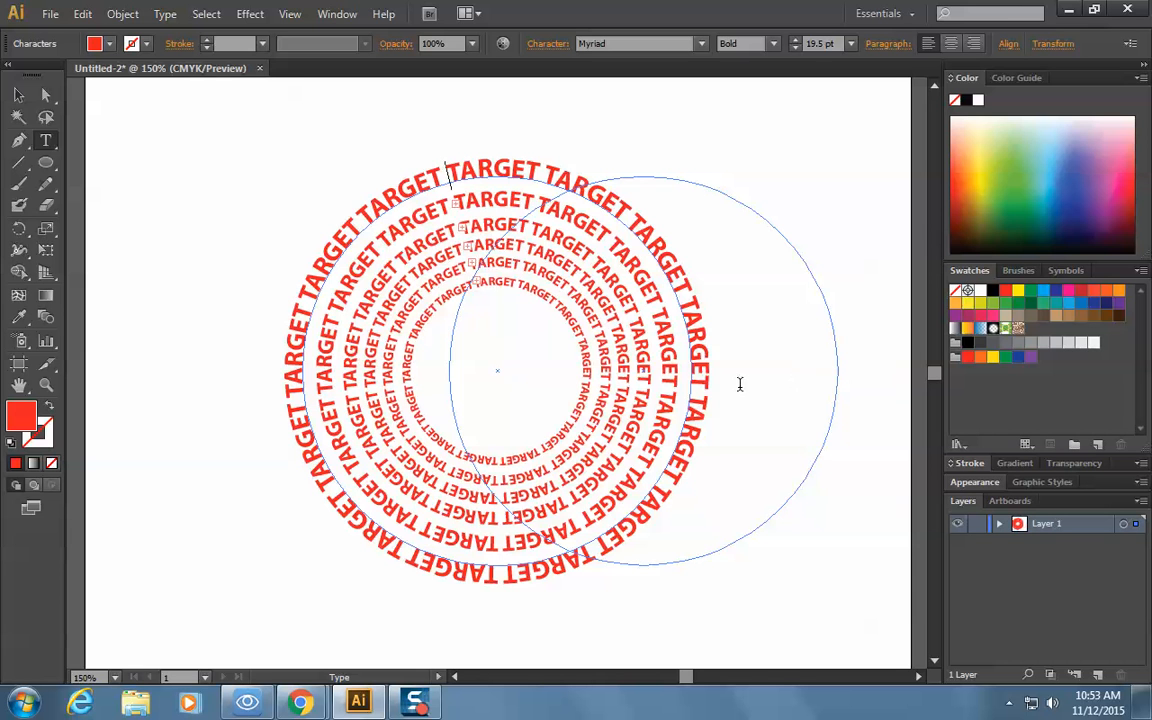
# Step: Delete the excess TARGET text from the second ring's end until its overset text is gone
pyautogui.click(452, 205)
pyautogui.press('BackSpace')
pyautogui.press('BackSpace')
pyautogui.press('BackSpace')
pyautogui.press('BackSpace')
pyautogui.press('BackSpace')
pyautogui.press('BackSpace')
pyautogui.press('BackSpace')
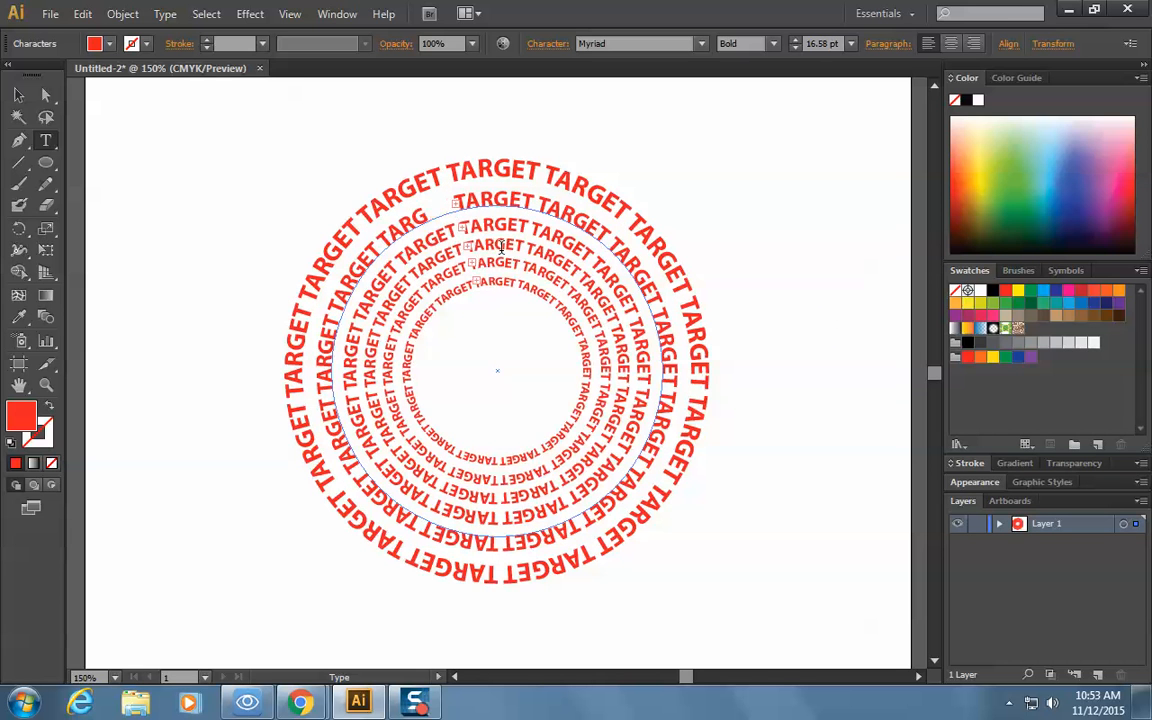
pyautogui.press('BackSpace')
pyautogui.press('BackSpace')
pyautogui.press('BackSpace')
pyautogui.press('BackSpace')
pyautogui.press('BackSpace')
pyautogui.press('BackSpace')
pyautogui.press('BackSpace')
# Step: Delete the excess TARGET text from the end of the third ring until its overset text is gone
pyautogui.click(458, 230)
pyautogui.press('BackSpace')
pyautogui.press('BackSpace')
pyautogui.press('BackSpace')
pyautogui.press('BackSpace')
pyautogui.press('BackSpace')
pyautogui.press('BackSpace')
pyautogui.press('BackSpace')
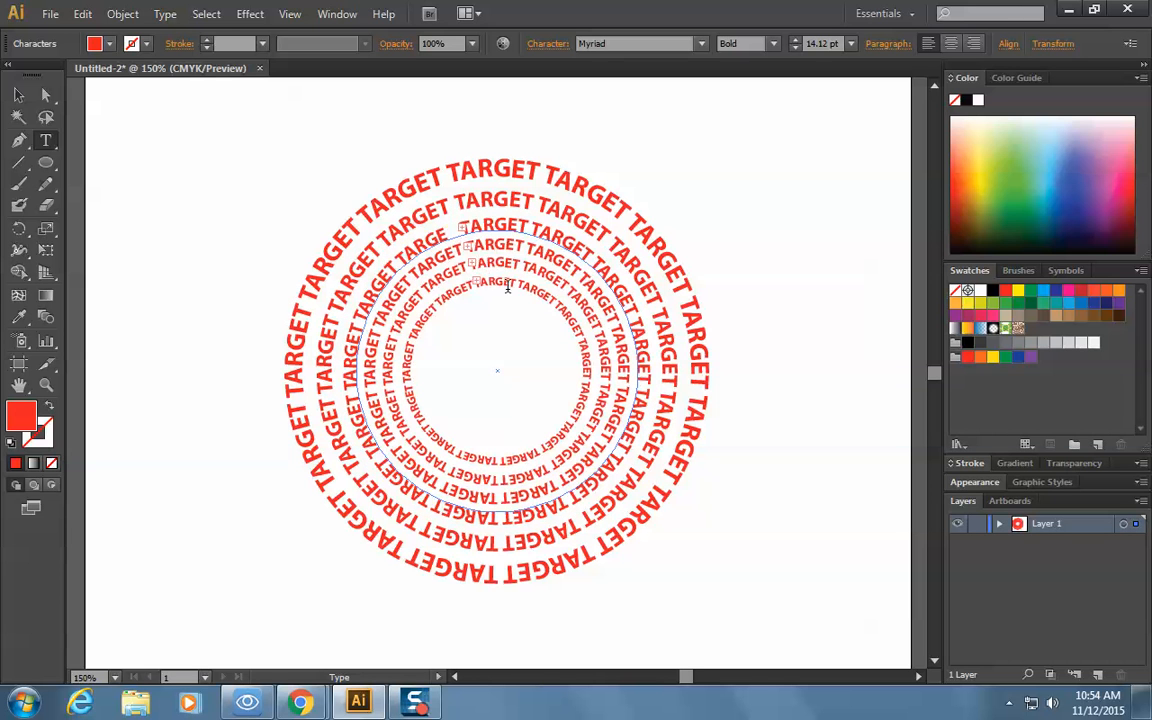
pyautogui.press('BackSpace')
pyautogui.press('BackSpace')
pyautogui.press('BackSpace')
pyautogui.press('BackSpace')
pyautogui.press('BackSpace')
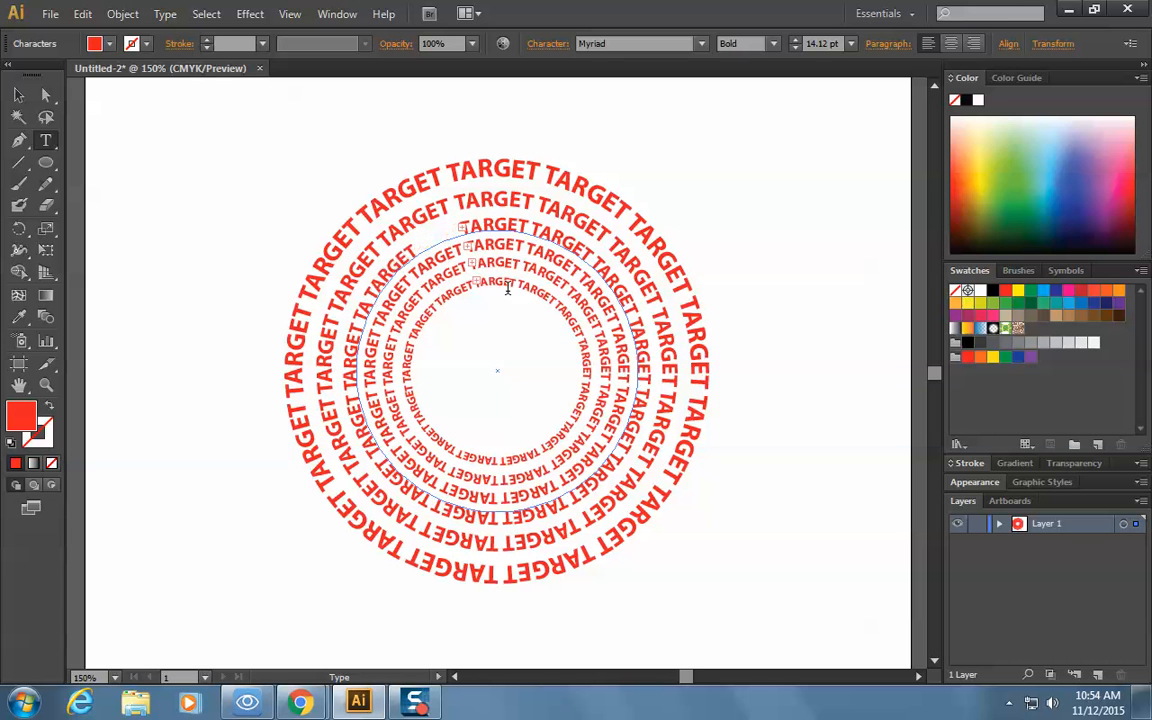
# Step: Delete the excess TARGET text from the end of the fourth ring to clear its overset text
pyautogui.click(462, 252)
pyautogui.press('BackSpace')
pyautogui.press('BackSpace')
pyautogui.press('BackSpace')
pyautogui.press('BackSpace')
pyautogui.press('BackSpace')
pyautogui.press('BackSpace')
pyautogui.press('BackSpace')
pyautogui.press('BackSpace')
pyautogui.press('BackSpace')
pyautogui.press('BackSpace')
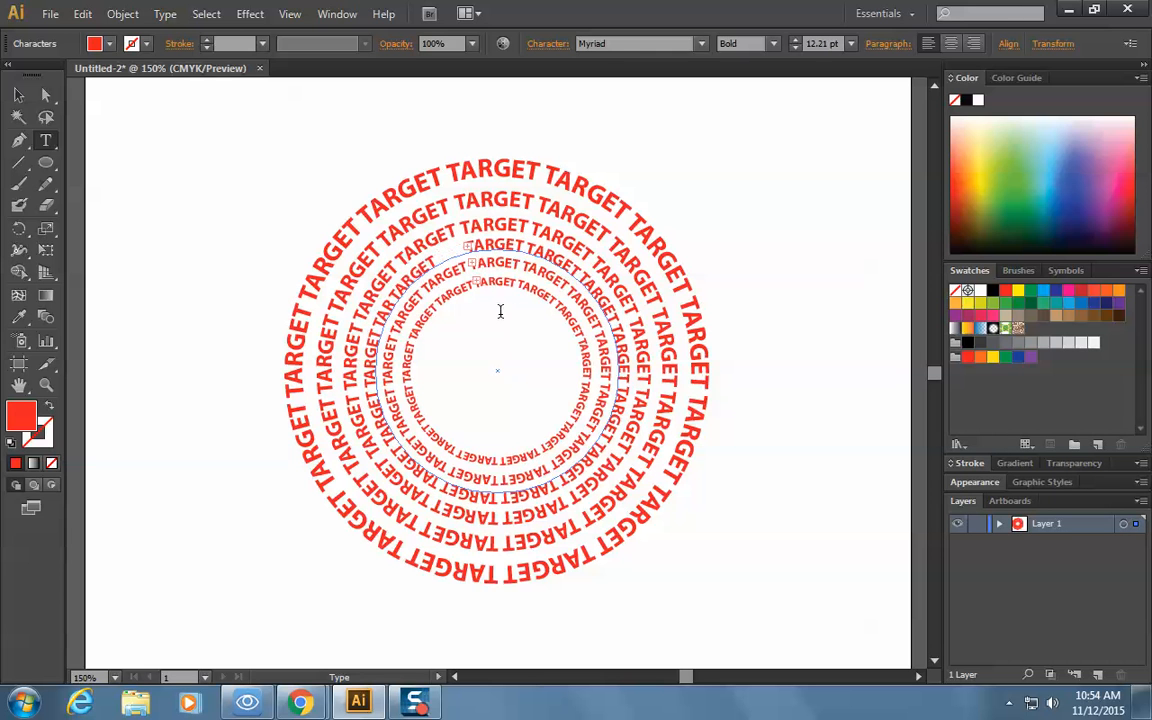
pyautogui.press('BackSpace')
pyautogui.press('BackSpace')
pyautogui.press('BackSpace')
pyautogui.press('BackSpace')
pyautogui.press('BackSpace')
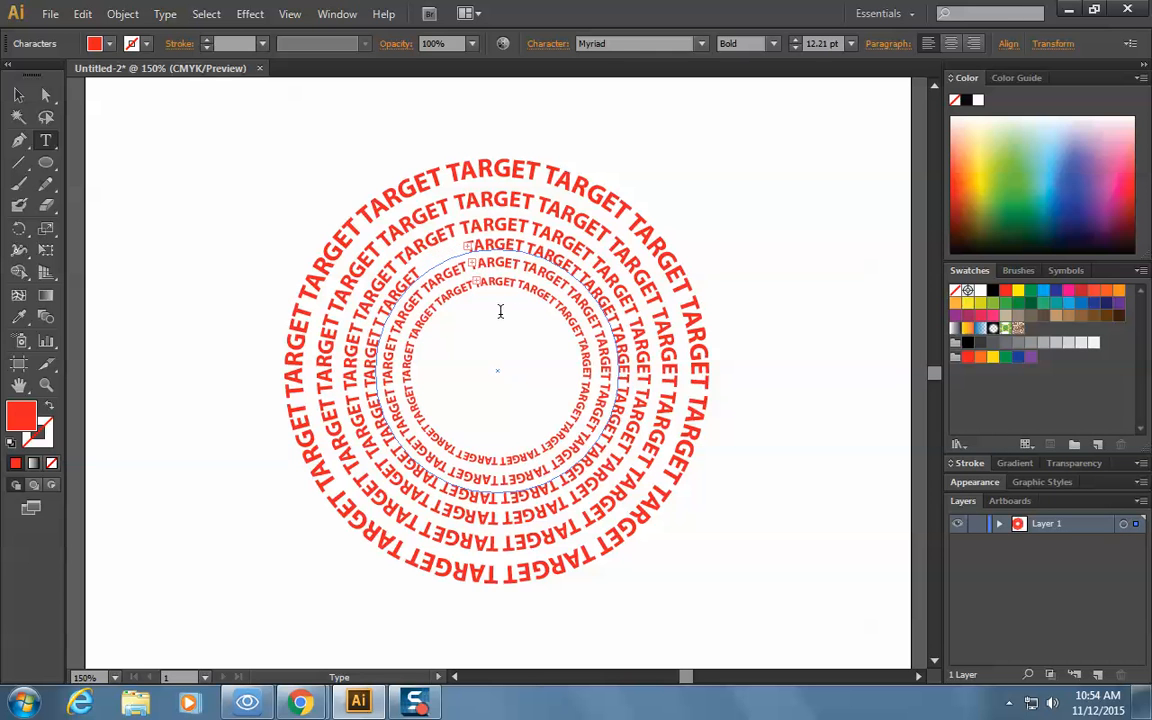
pyautogui.click(465, 267)
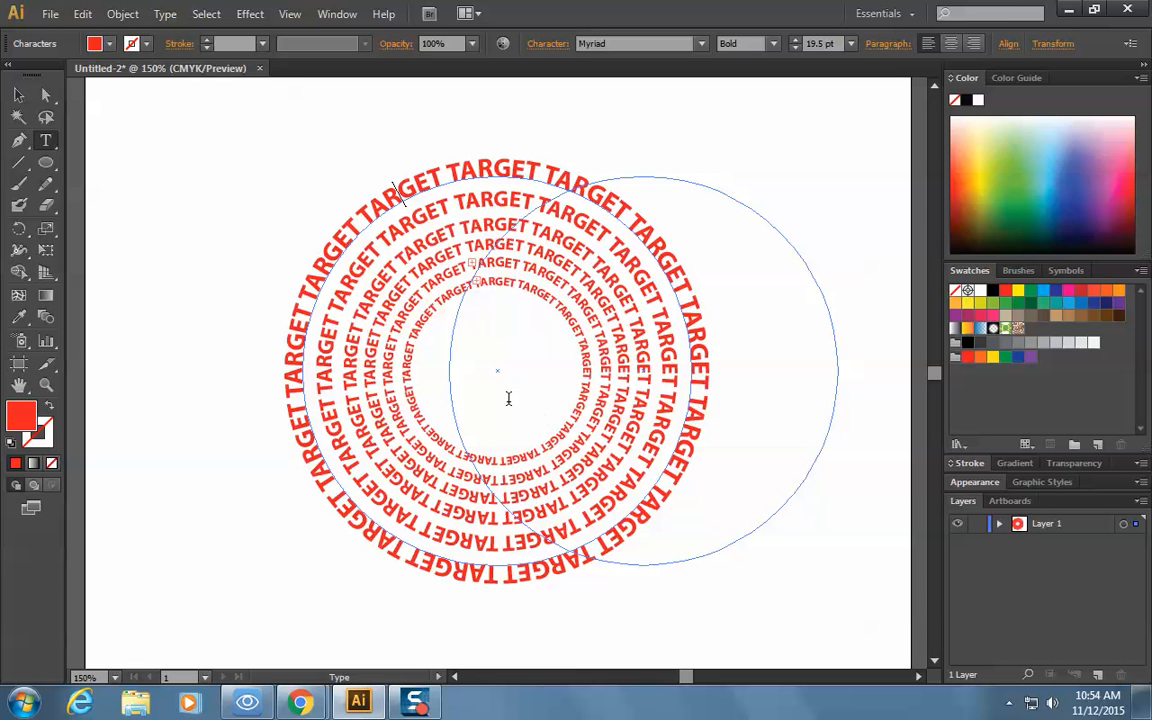
pyautogui.click(18, 94)
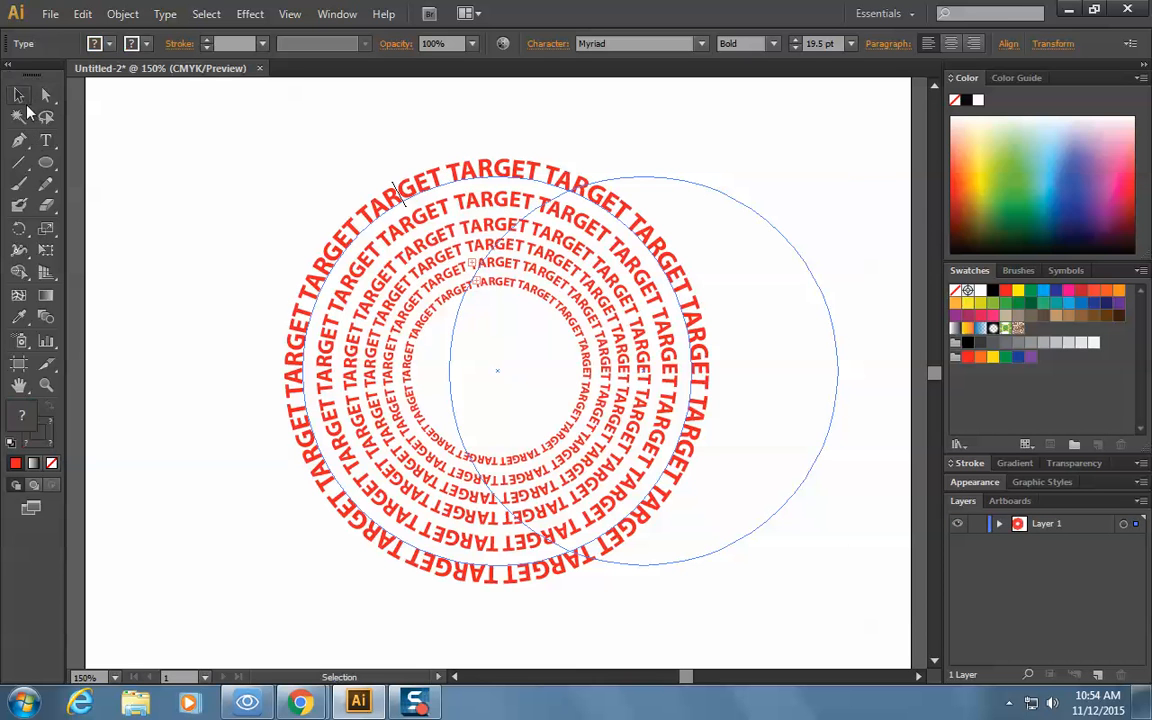
pyautogui.click(210, 212)
pyautogui.click(47, 139)
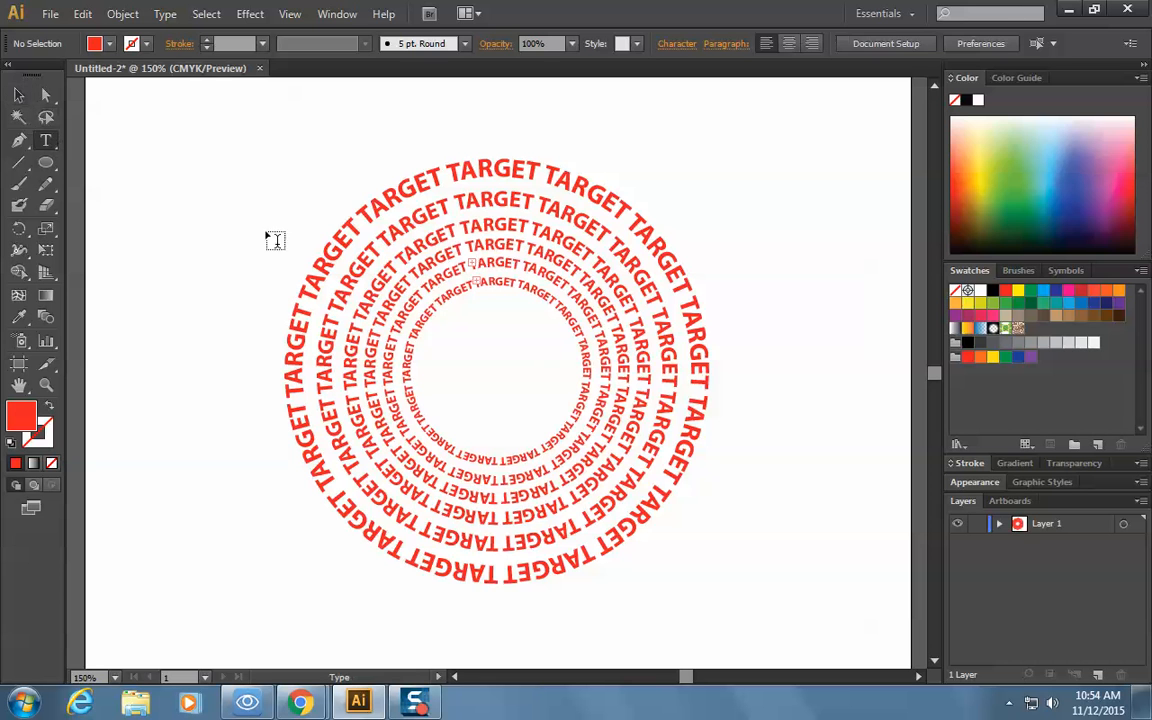
# Step: Move the outermost ring together with its empty threaded circle down, clear of the five inner rings
pyautogui.click(475, 455)
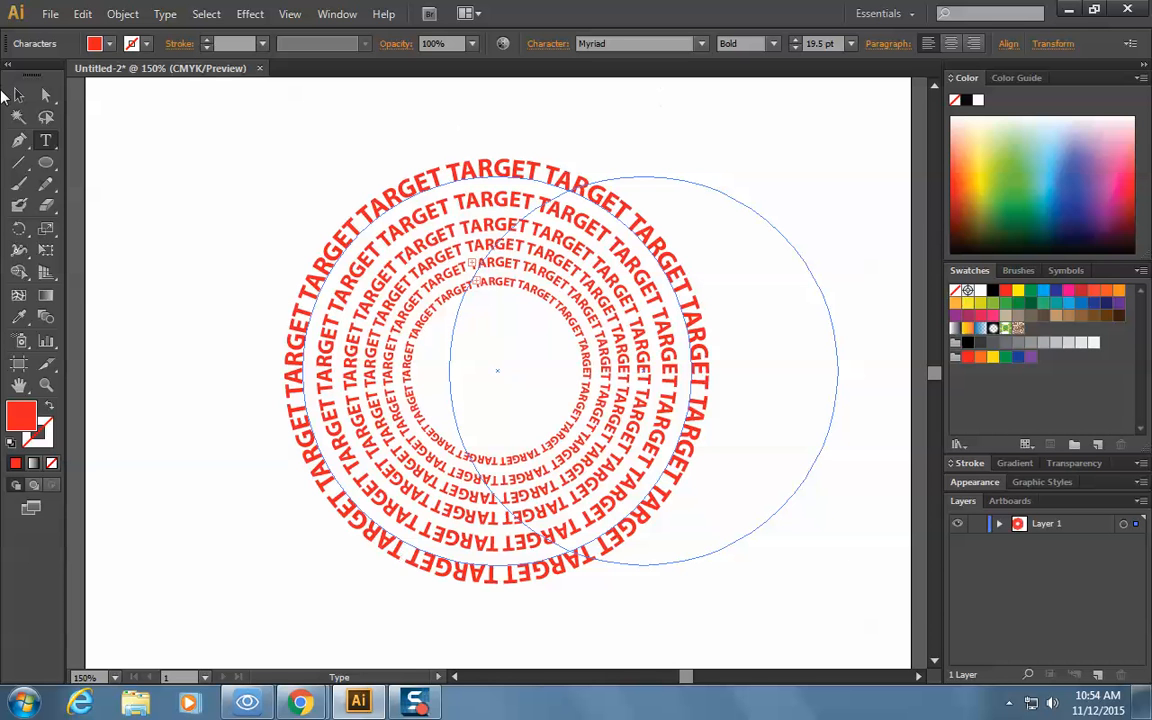
pyautogui.click(18, 94)
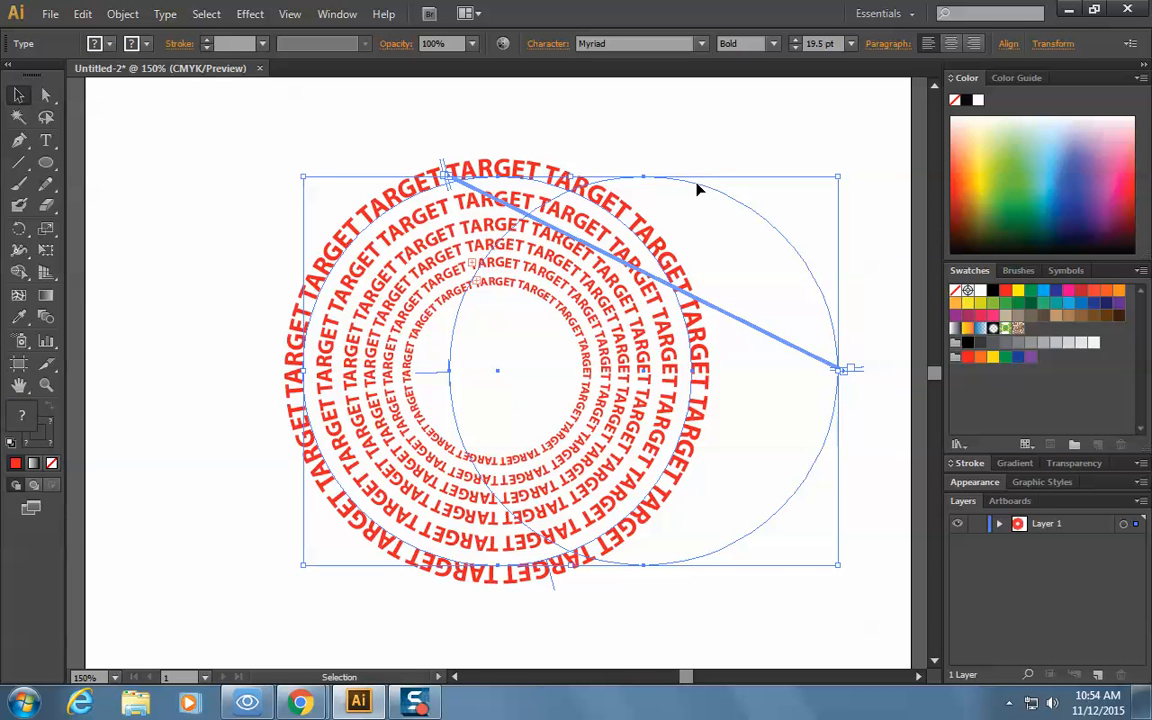
pyautogui.moveTo(698, 188); pyautogui.dragTo(665, 637)
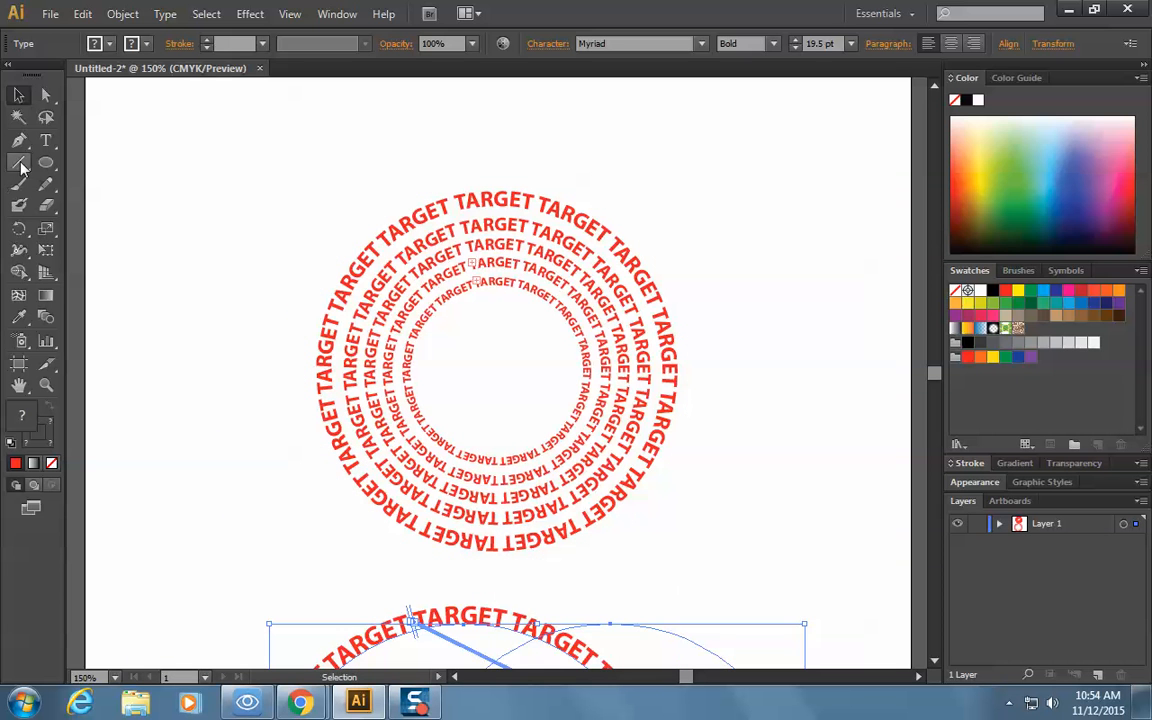
# Step: Delete the excess TARGET text from the end of the fifth ring to clear its overset text
pyautogui.click(45, 140)
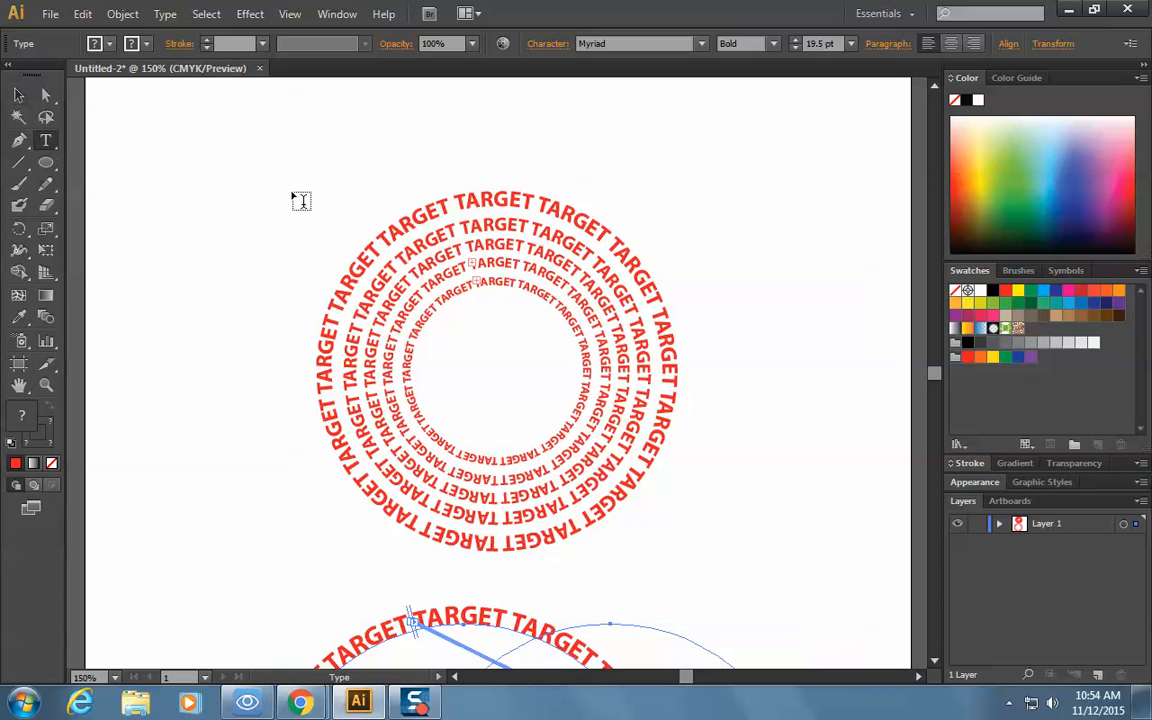
pyautogui.click(465, 268)
pyautogui.press('BackSpace')
pyautogui.press('BackSpace')
pyautogui.press('BackSpace')
pyautogui.press('BackSpace')
pyautogui.press('BackSpace')
pyautogui.press('BackSpace')
pyautogui.press('BackSpace')
pyautogui.press('BackSpace')
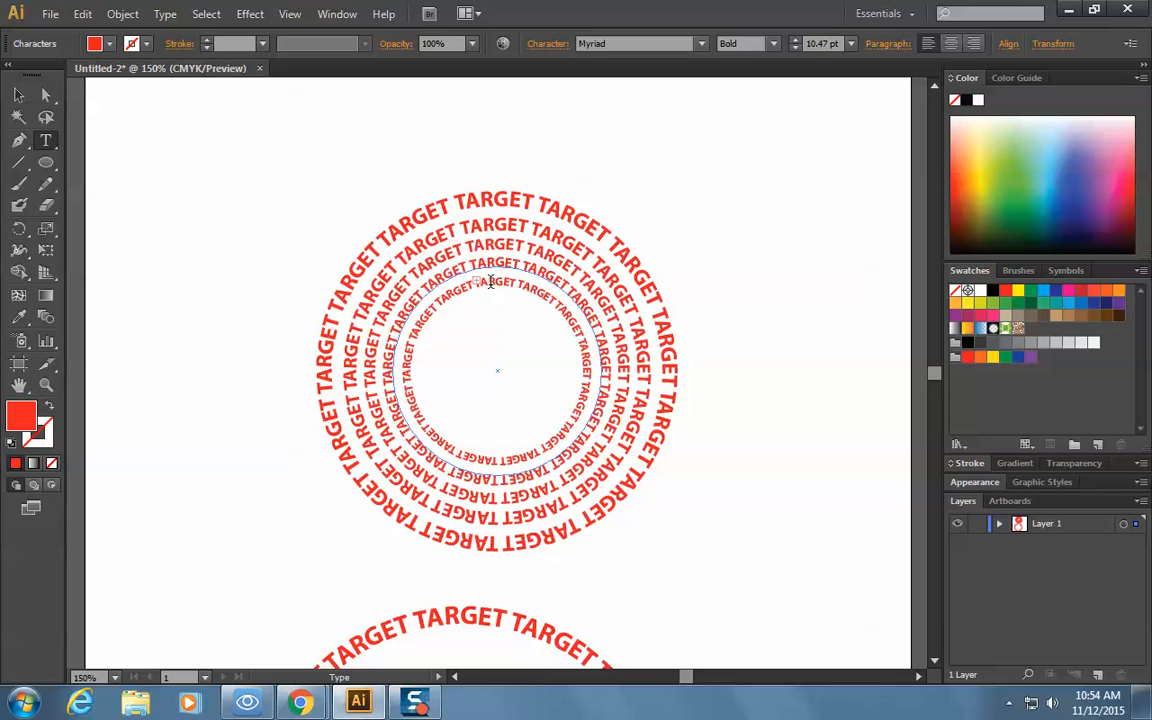
# Step: Clear the sixth ring's overset text, retyping GET to complete its last word, and deselect the ring
pyautogui.click(469, 293)
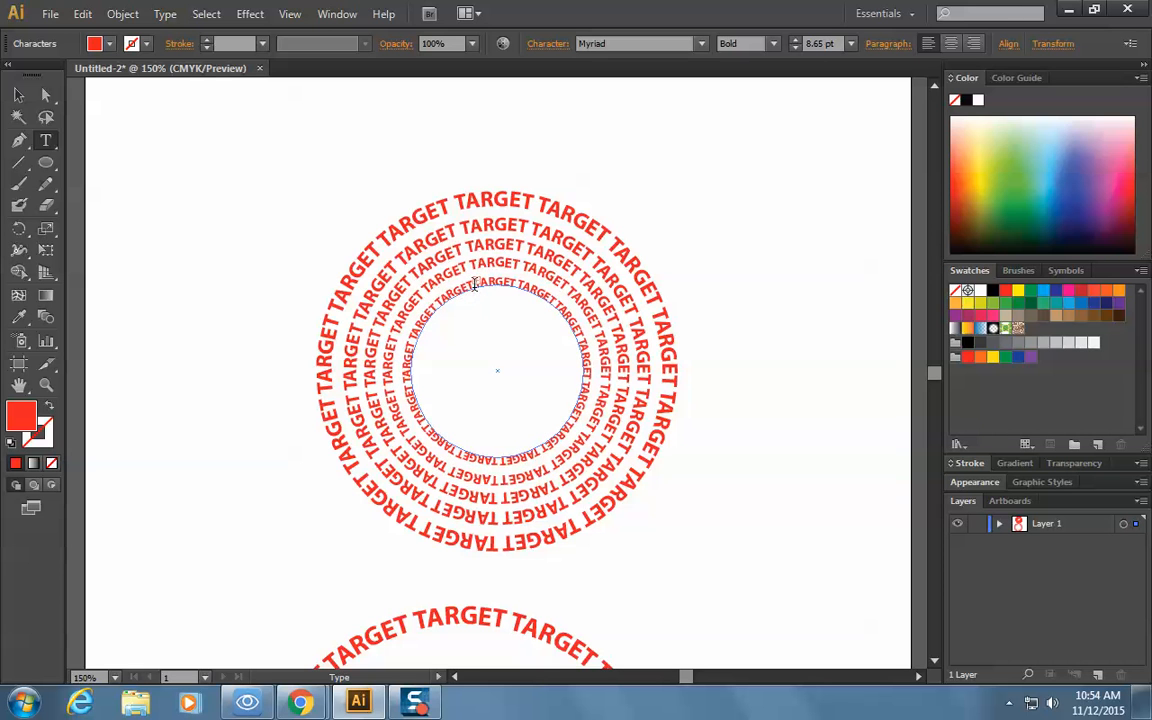
pyautogui.write('GET')
pyautogui.click(18, 94)
pyautogui.click(296, 440)
# Step: Realign the outermost ring to the artboard's horizontal and vertical centres
pyautogui.click(447, 622)
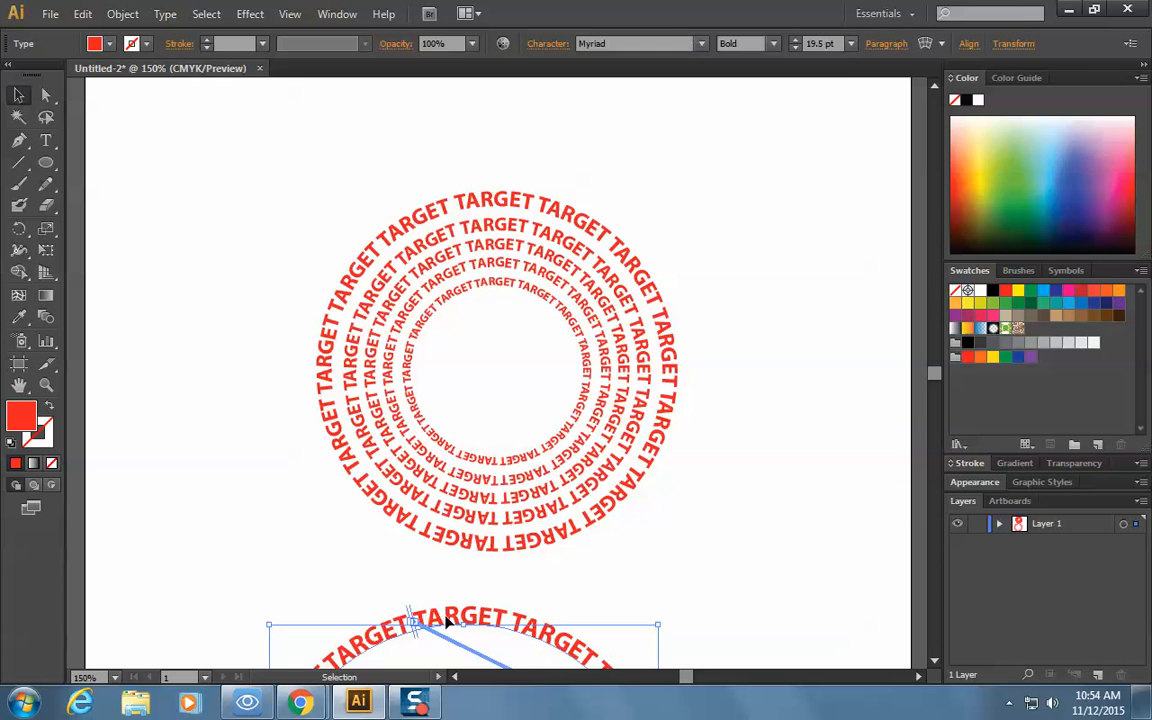
pyautogui.click(969, 45)
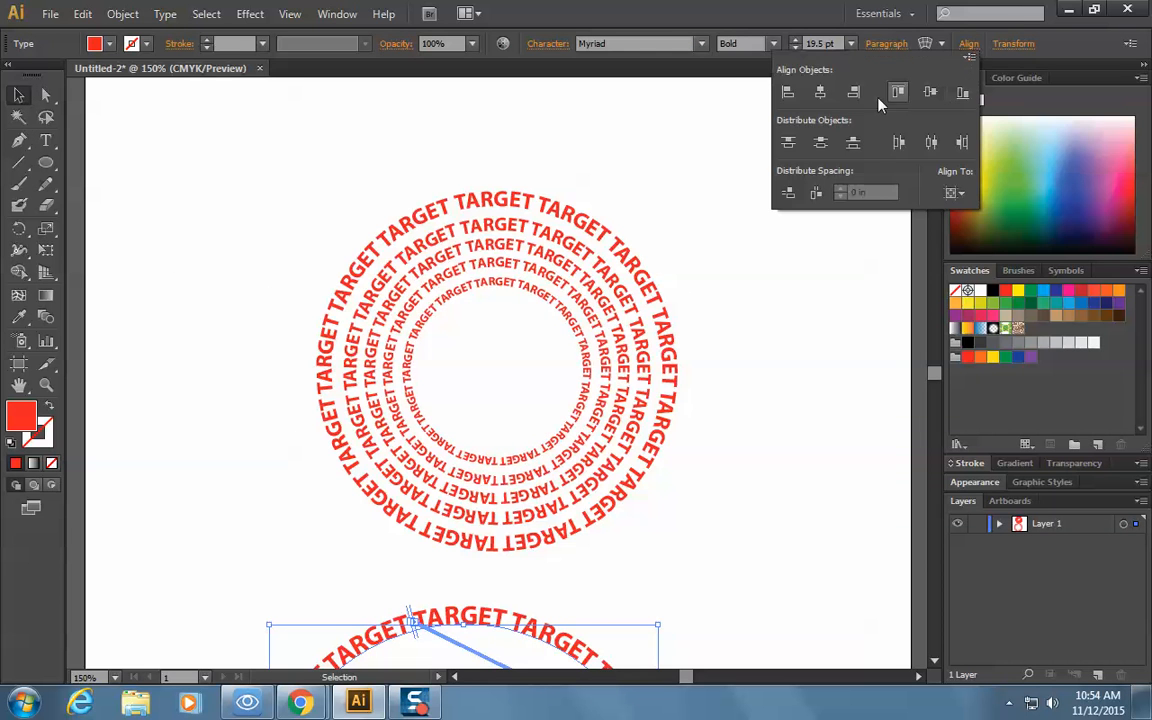
pyautogui.click(820, 93)
pyautogui.click(930, 92)
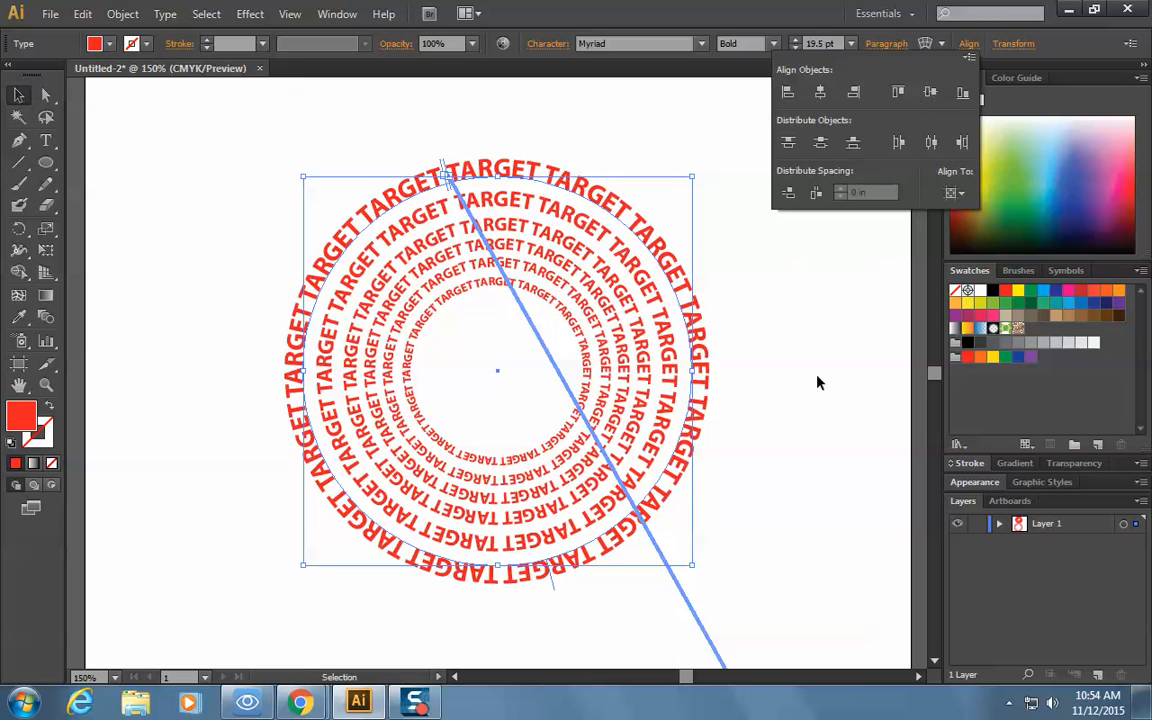
# Step: Delete the empty circle threaded to the outermost ring at the lower part of the artboard
pyautogui.hotkey('ctrl', '-')
pyautogui.hotkey('ctrl', '-')
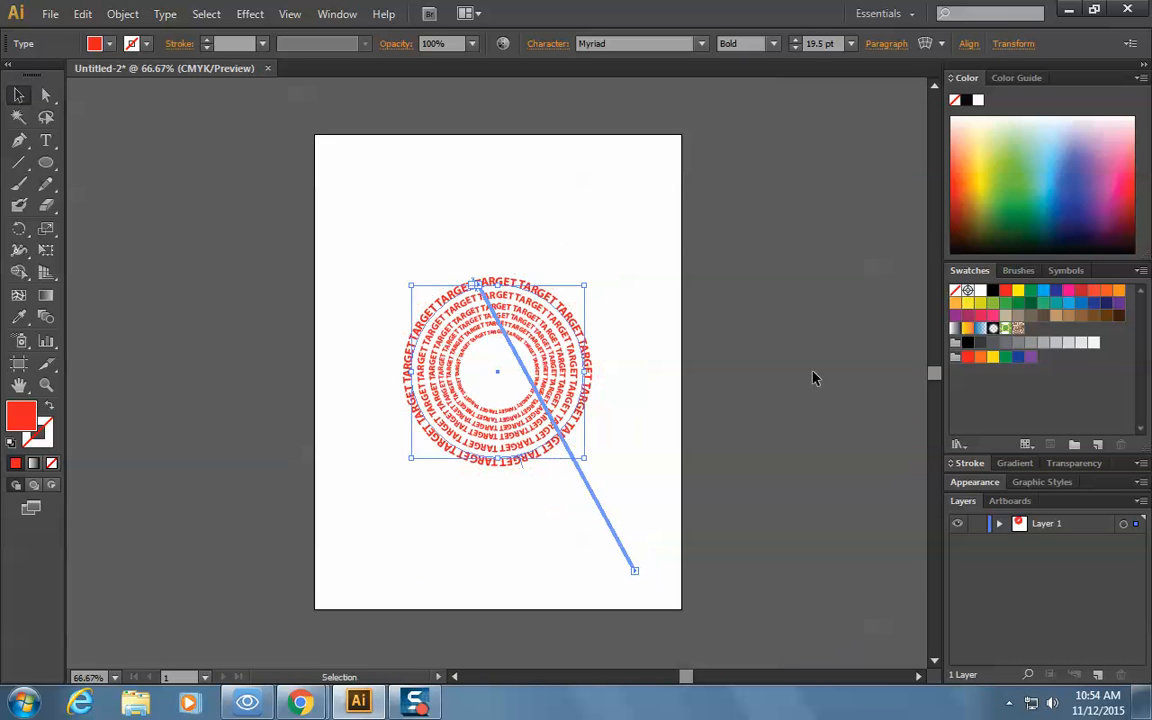
pyautogui.click(634, 572)
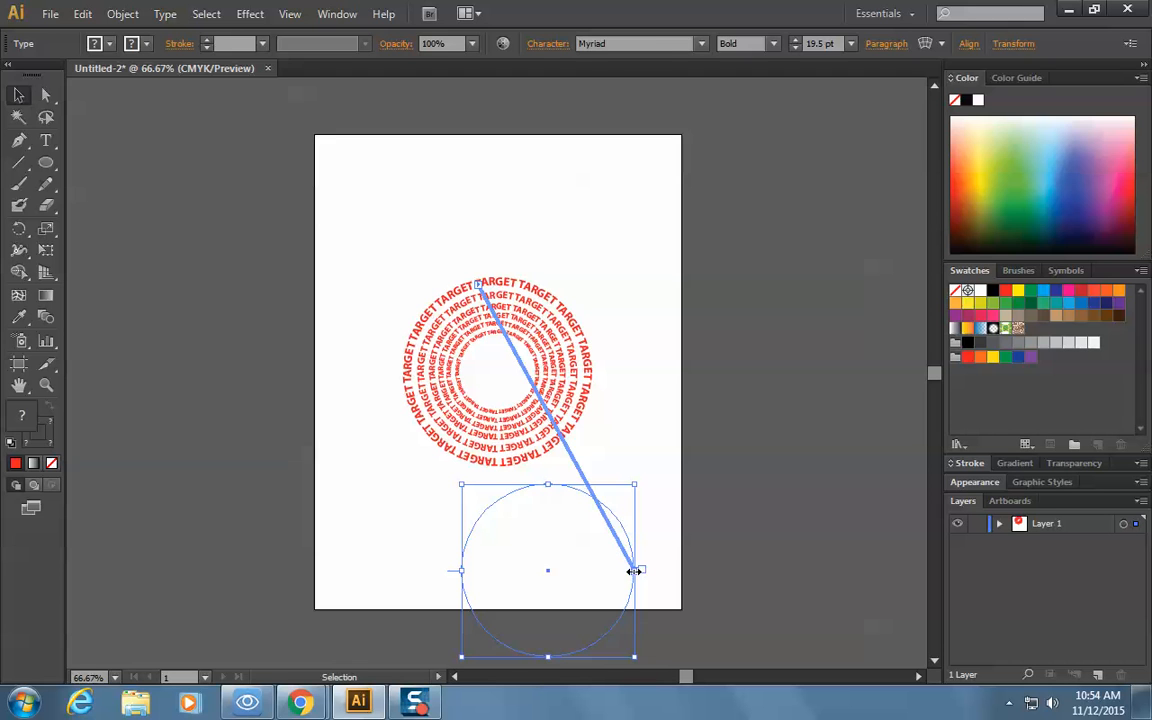
pyautogui.press('Delete')
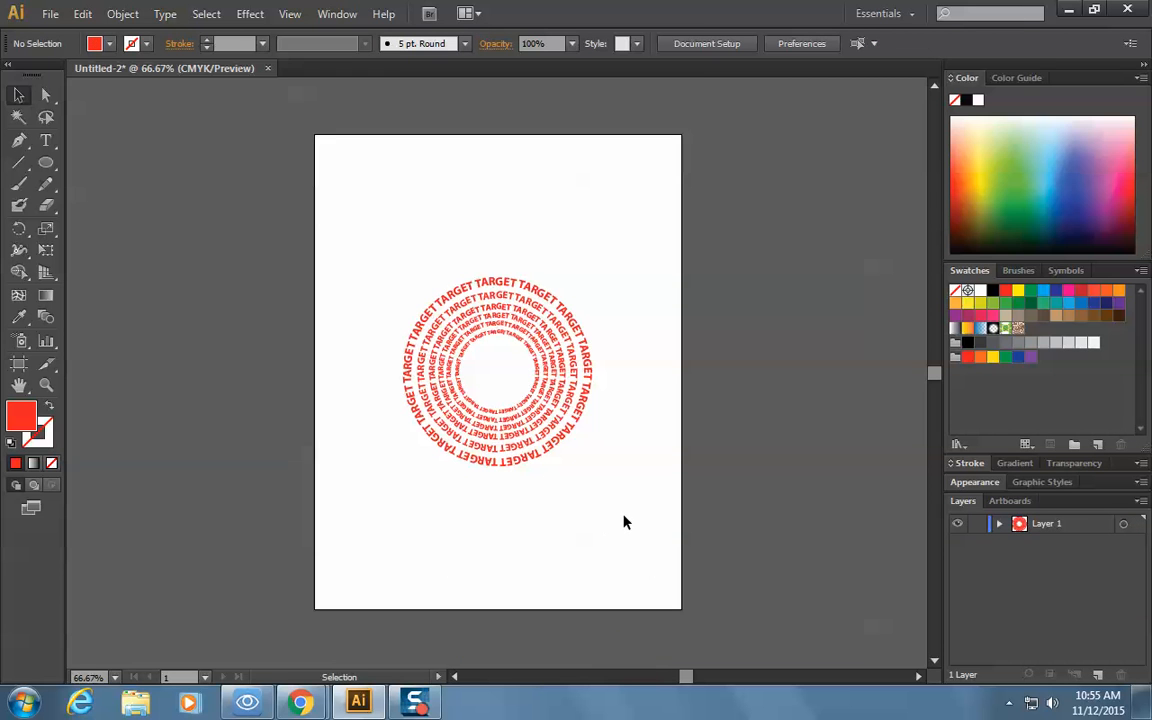
pyautogui.hotkey('ctrl', '+')
pyautogui.hotkey('ctrl', '+')
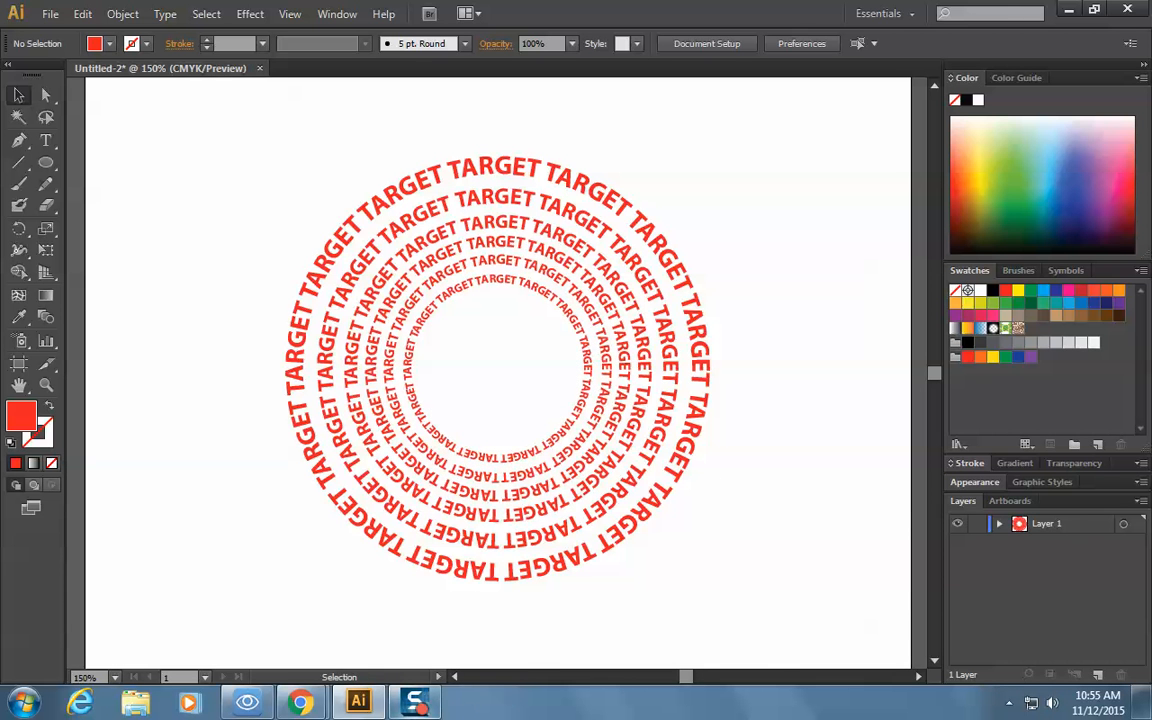
pyautogui.moveTo(415, 700)
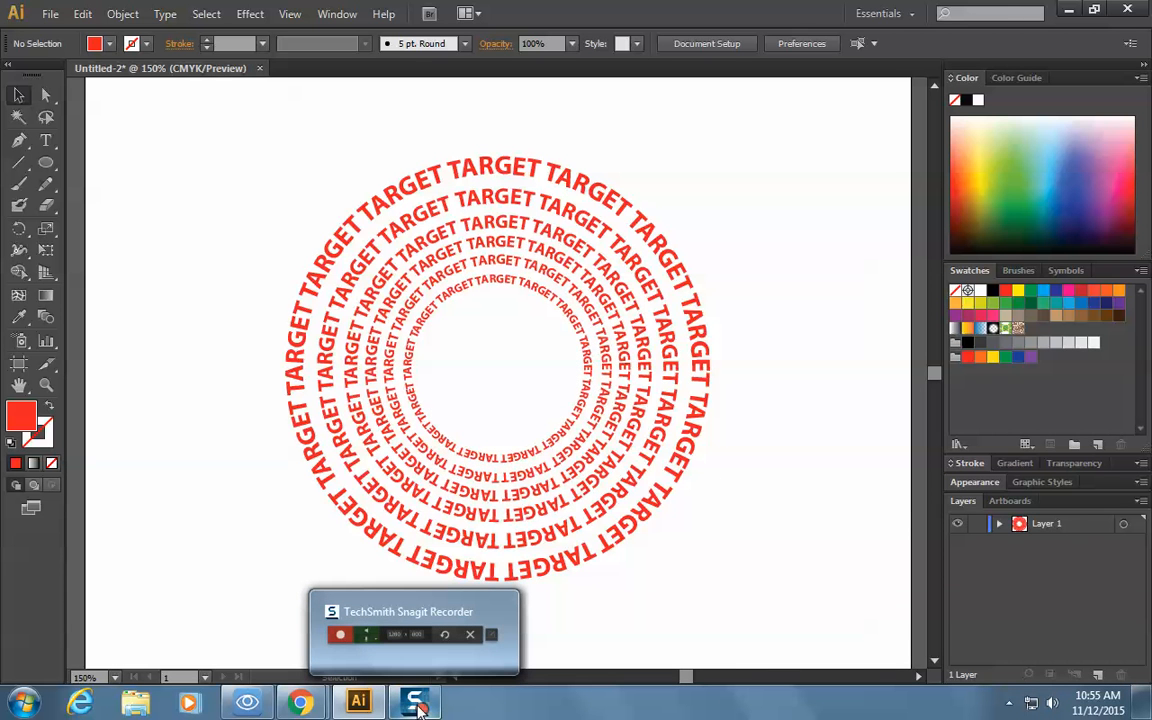